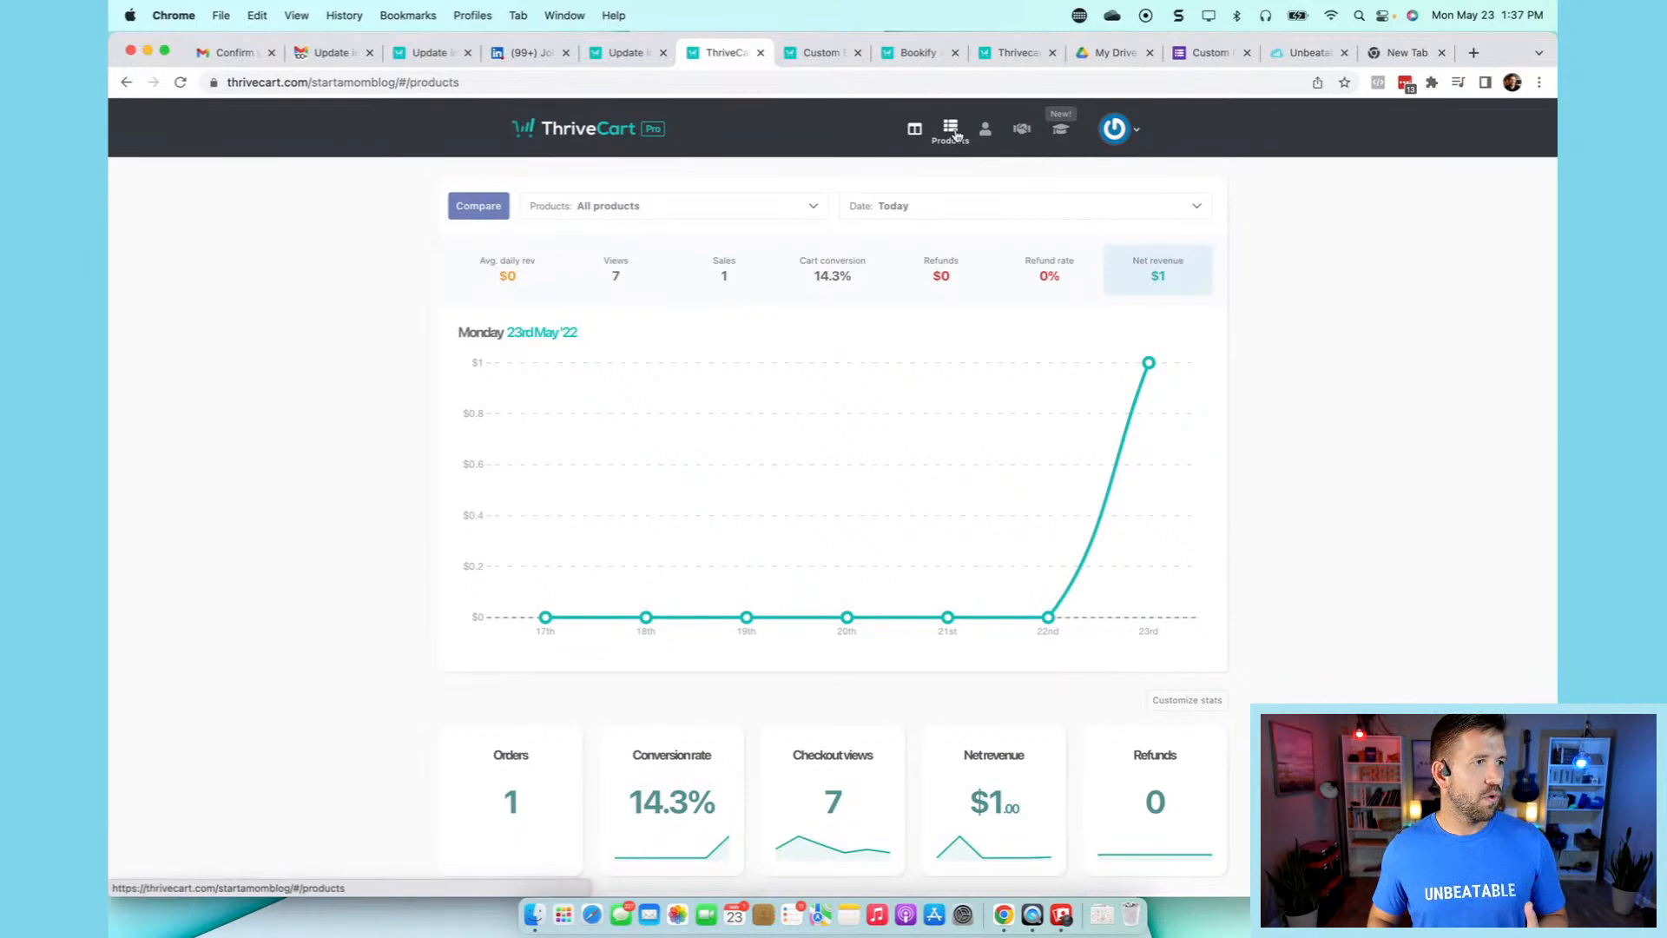
- After reviewing today's dashboard stats (7 views, 1 sale, $1 revenue), go to the Products list
click(952, 130)
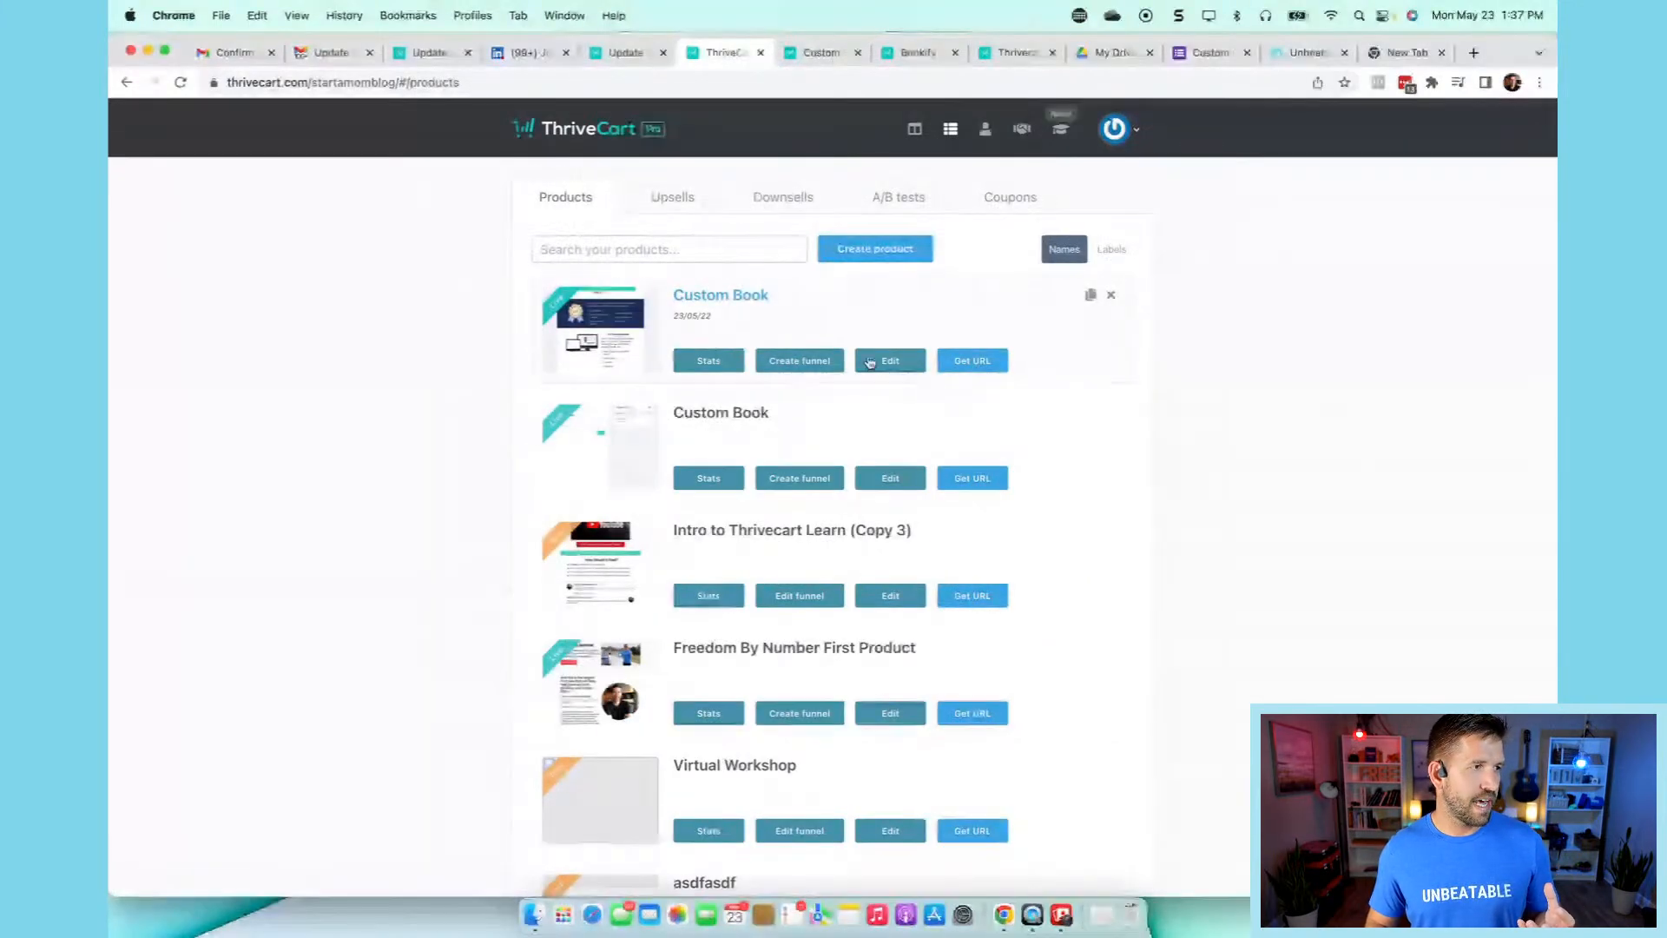
- Preview the Custom Book product's live $1 checkout page, then return to its checkout URLs
click(927, 365)
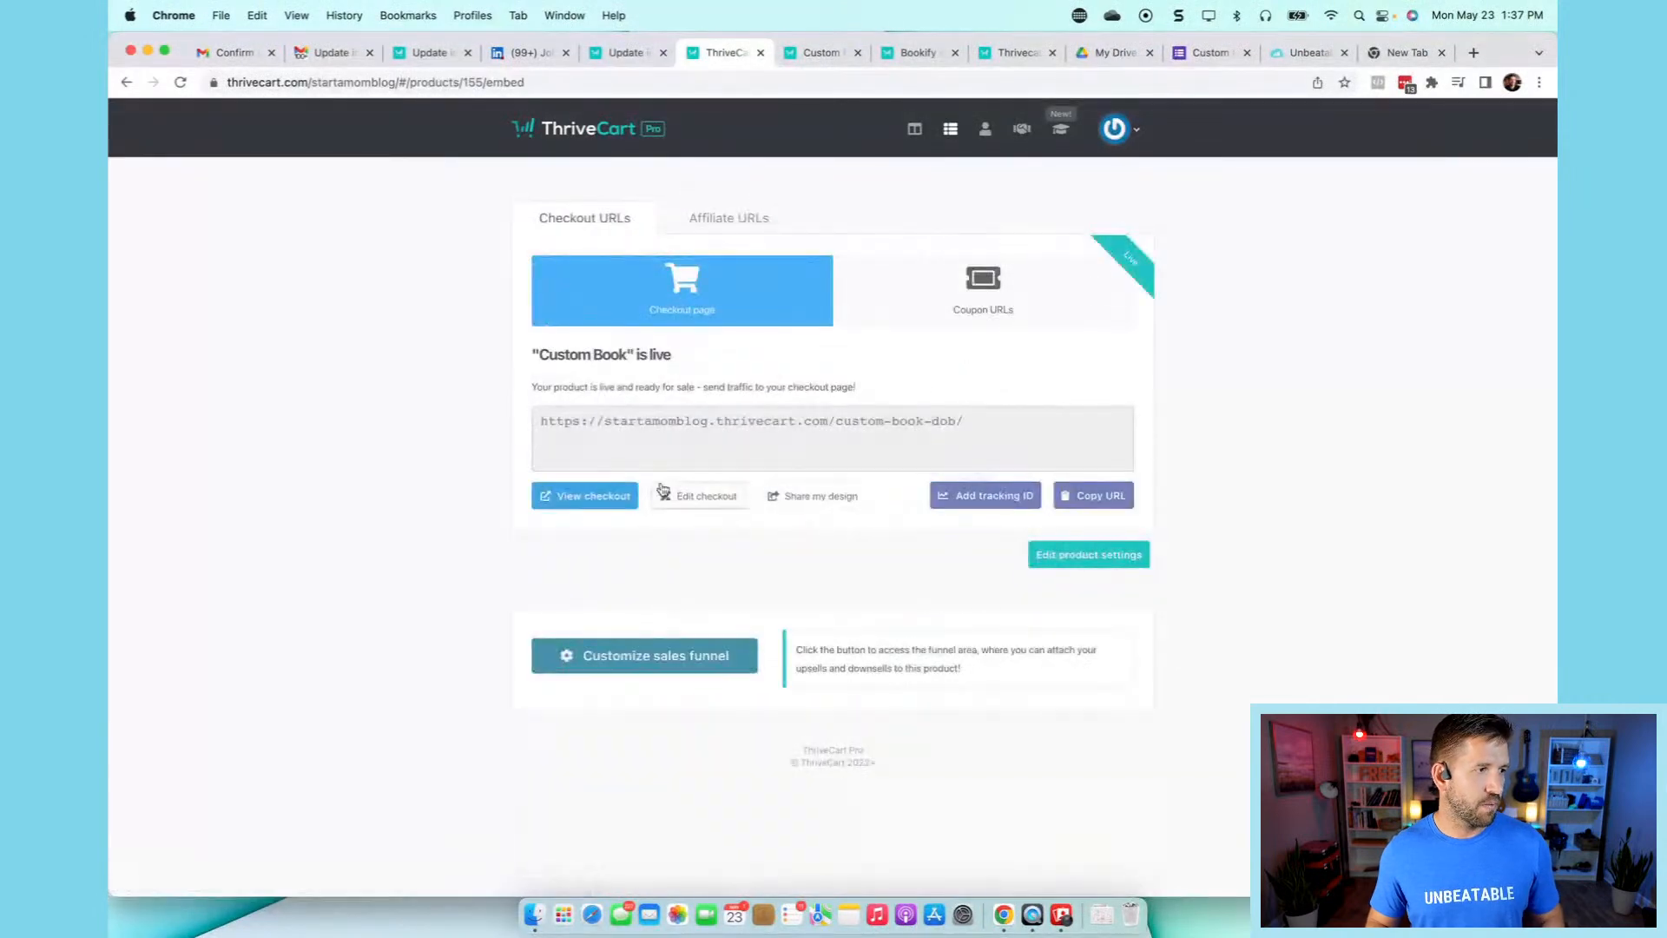
click(620, 497)
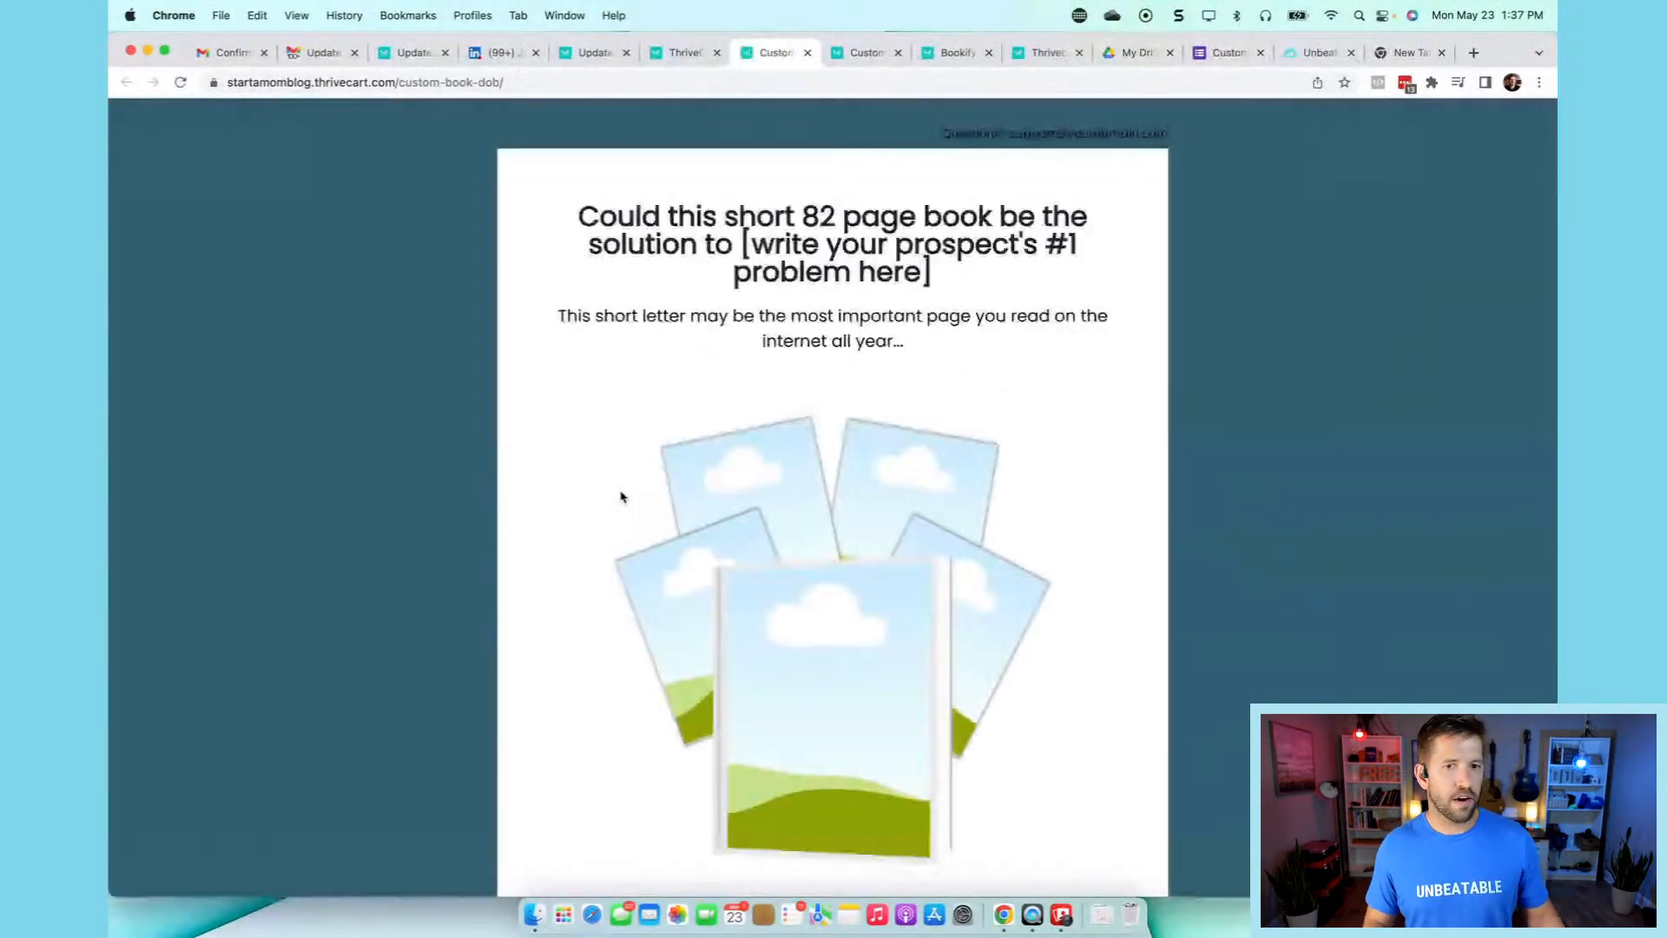
scroll(1195, 620, down, 8)
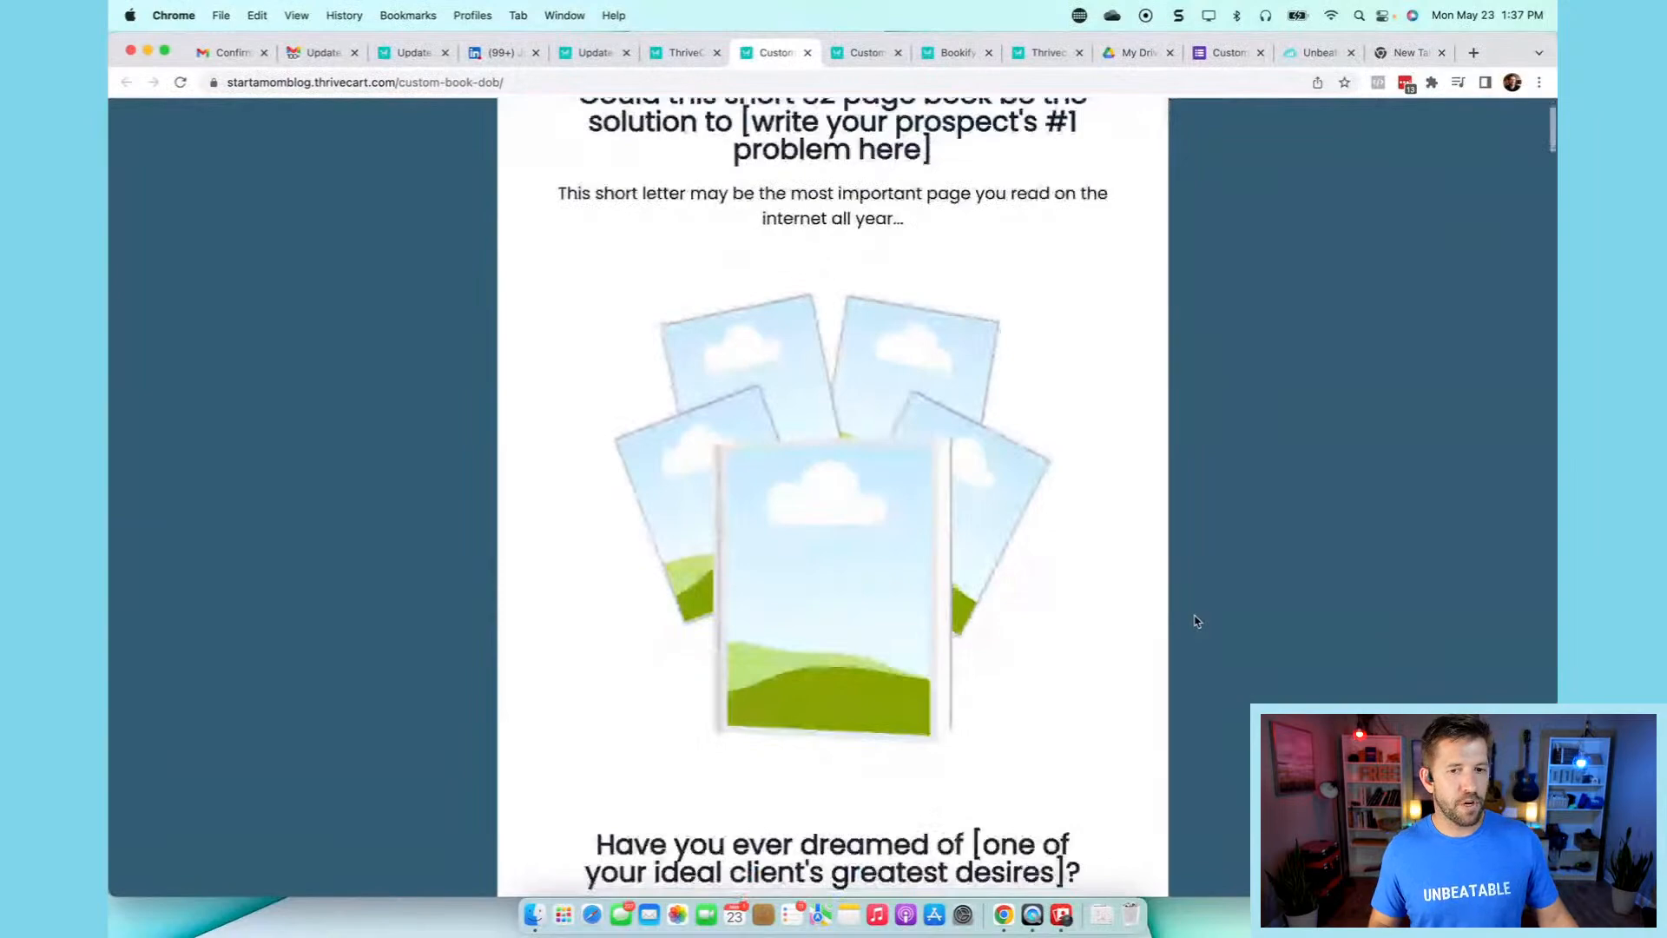
scroll(1195, 621, down, 15)
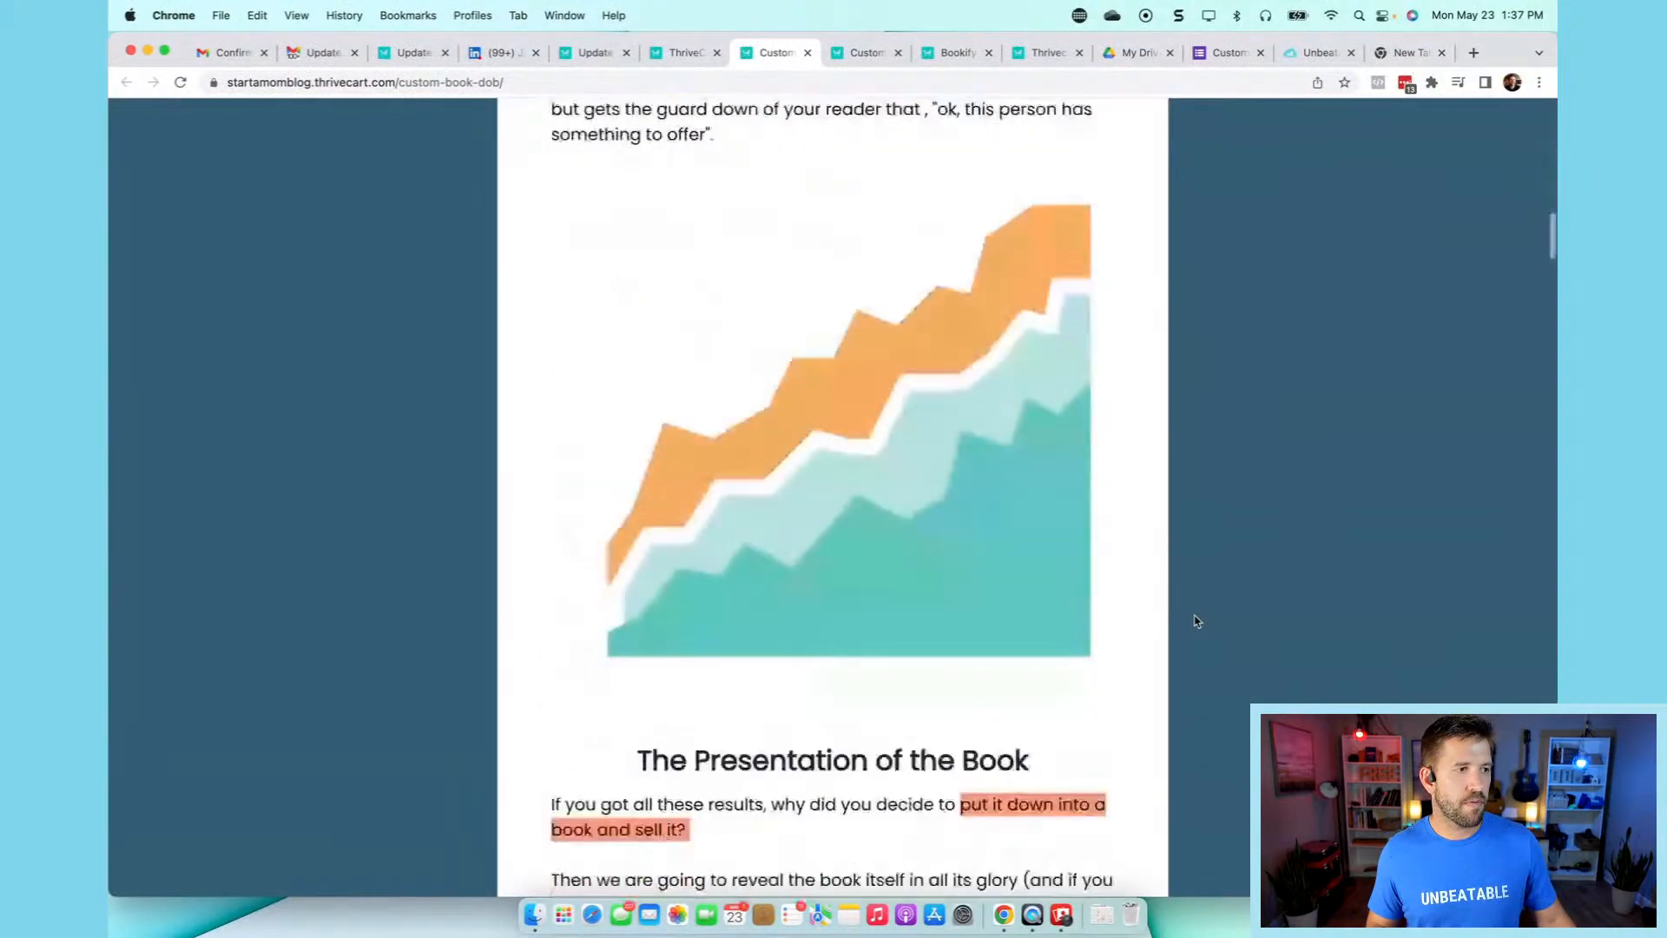
scroll(1195, 621, down, 20)
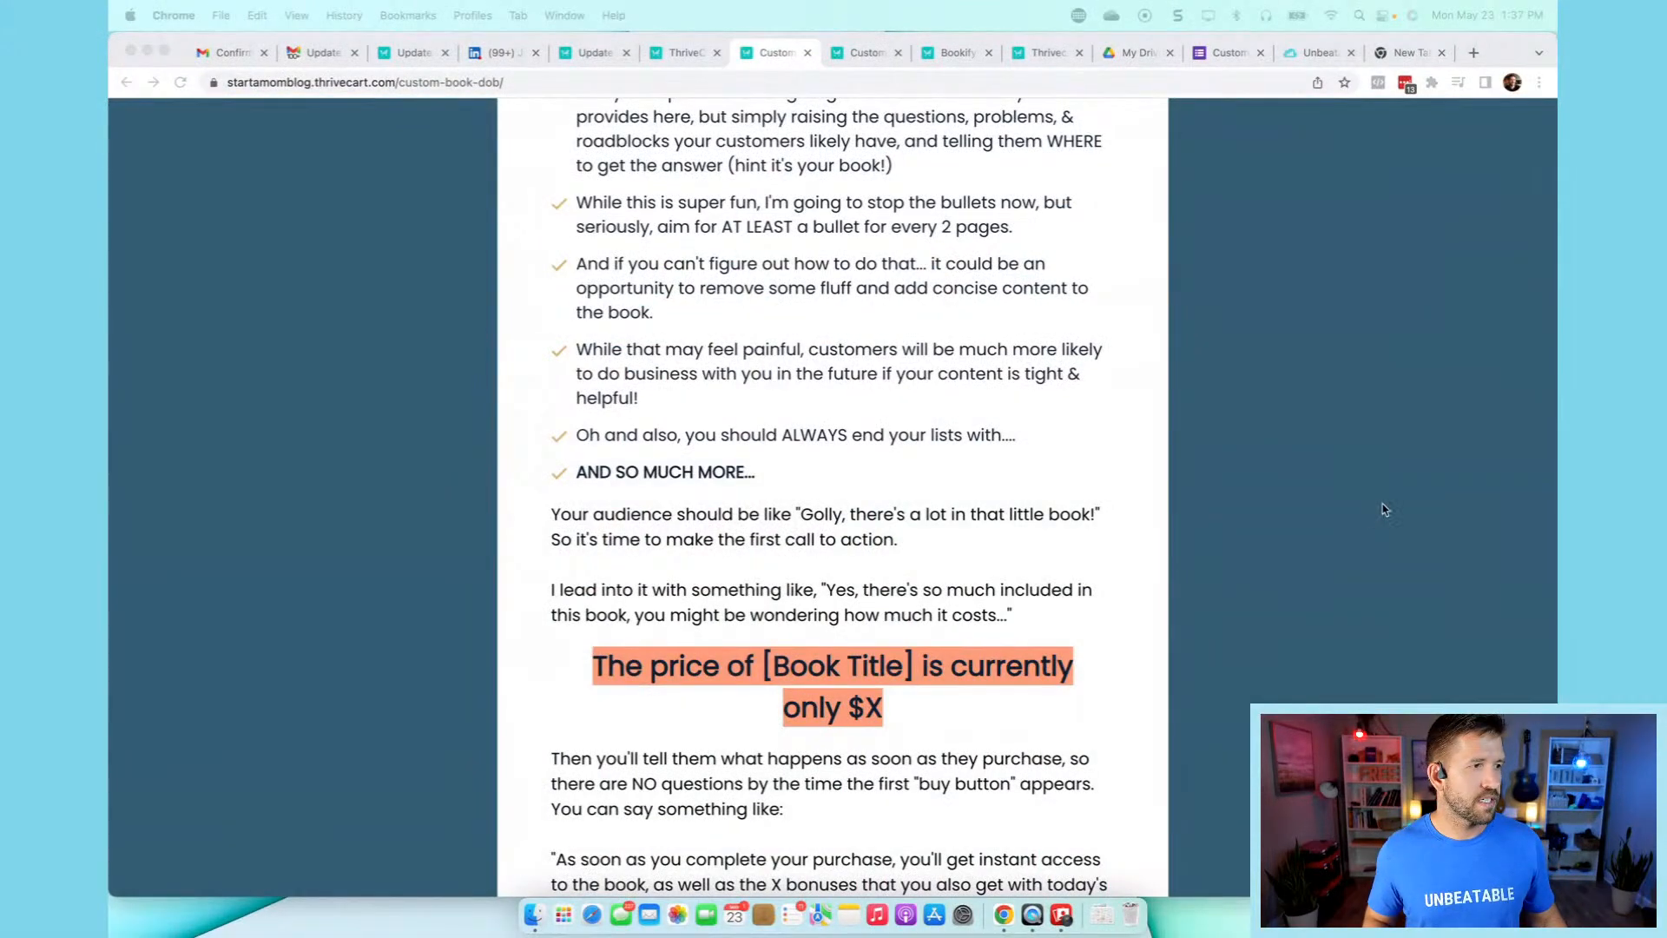
scroll(1376, 512, down, 15)
scroll(1376, 516, down, 15)
scroll(1376, 516, down, 20)
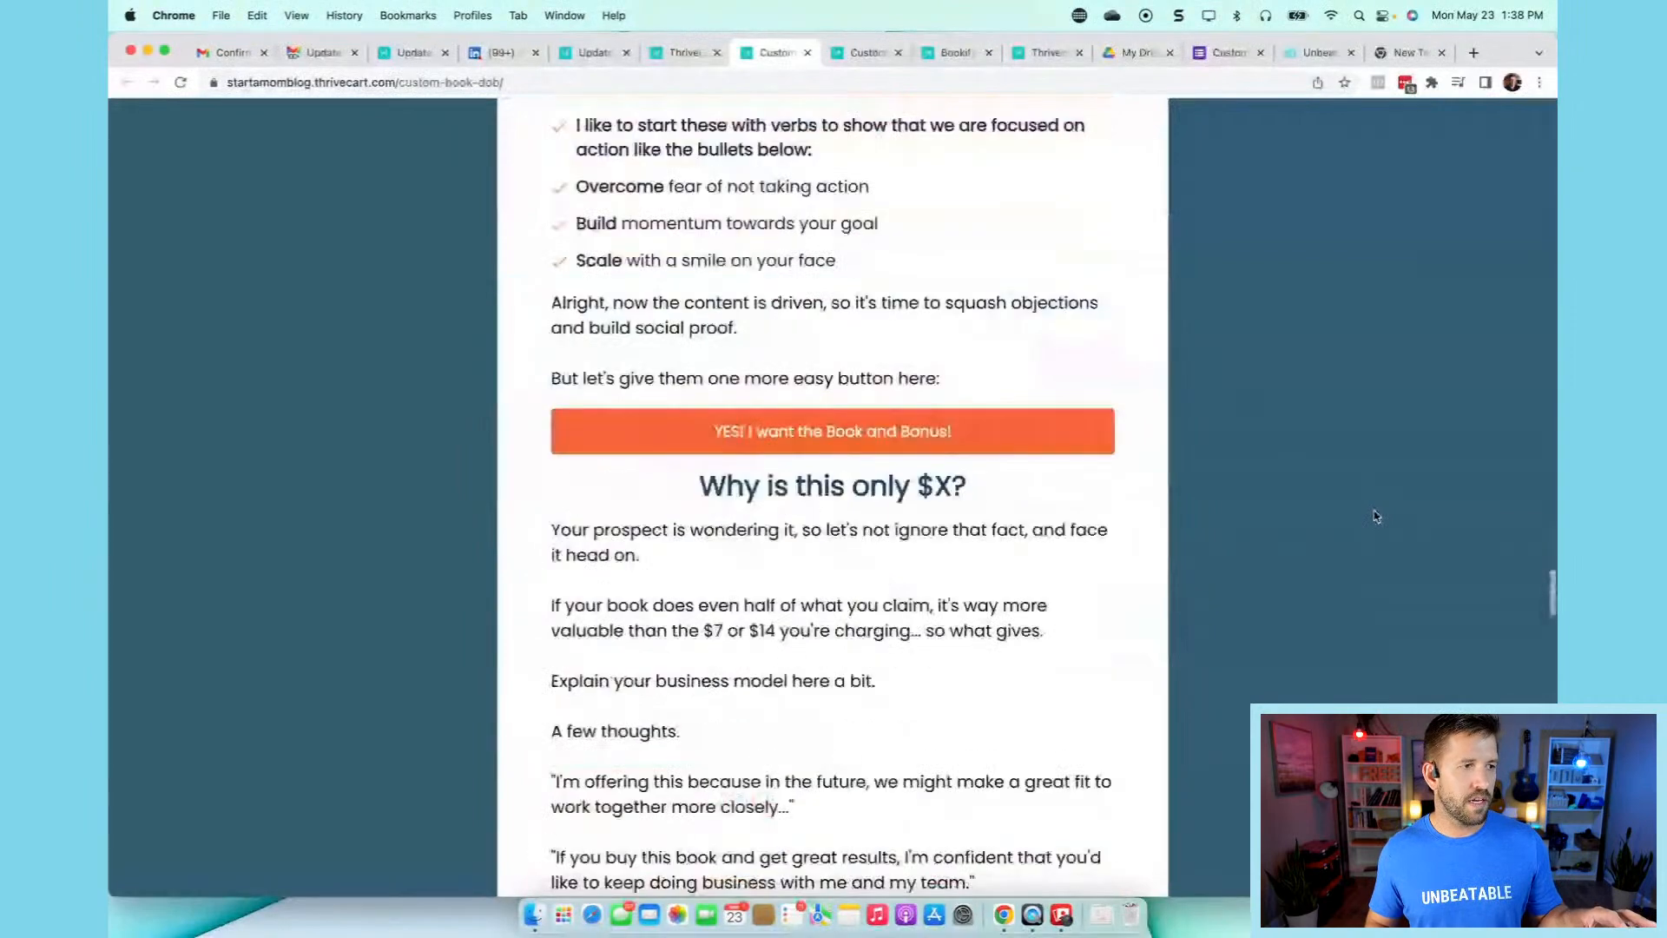
scroll(1377, 516, down, 5)
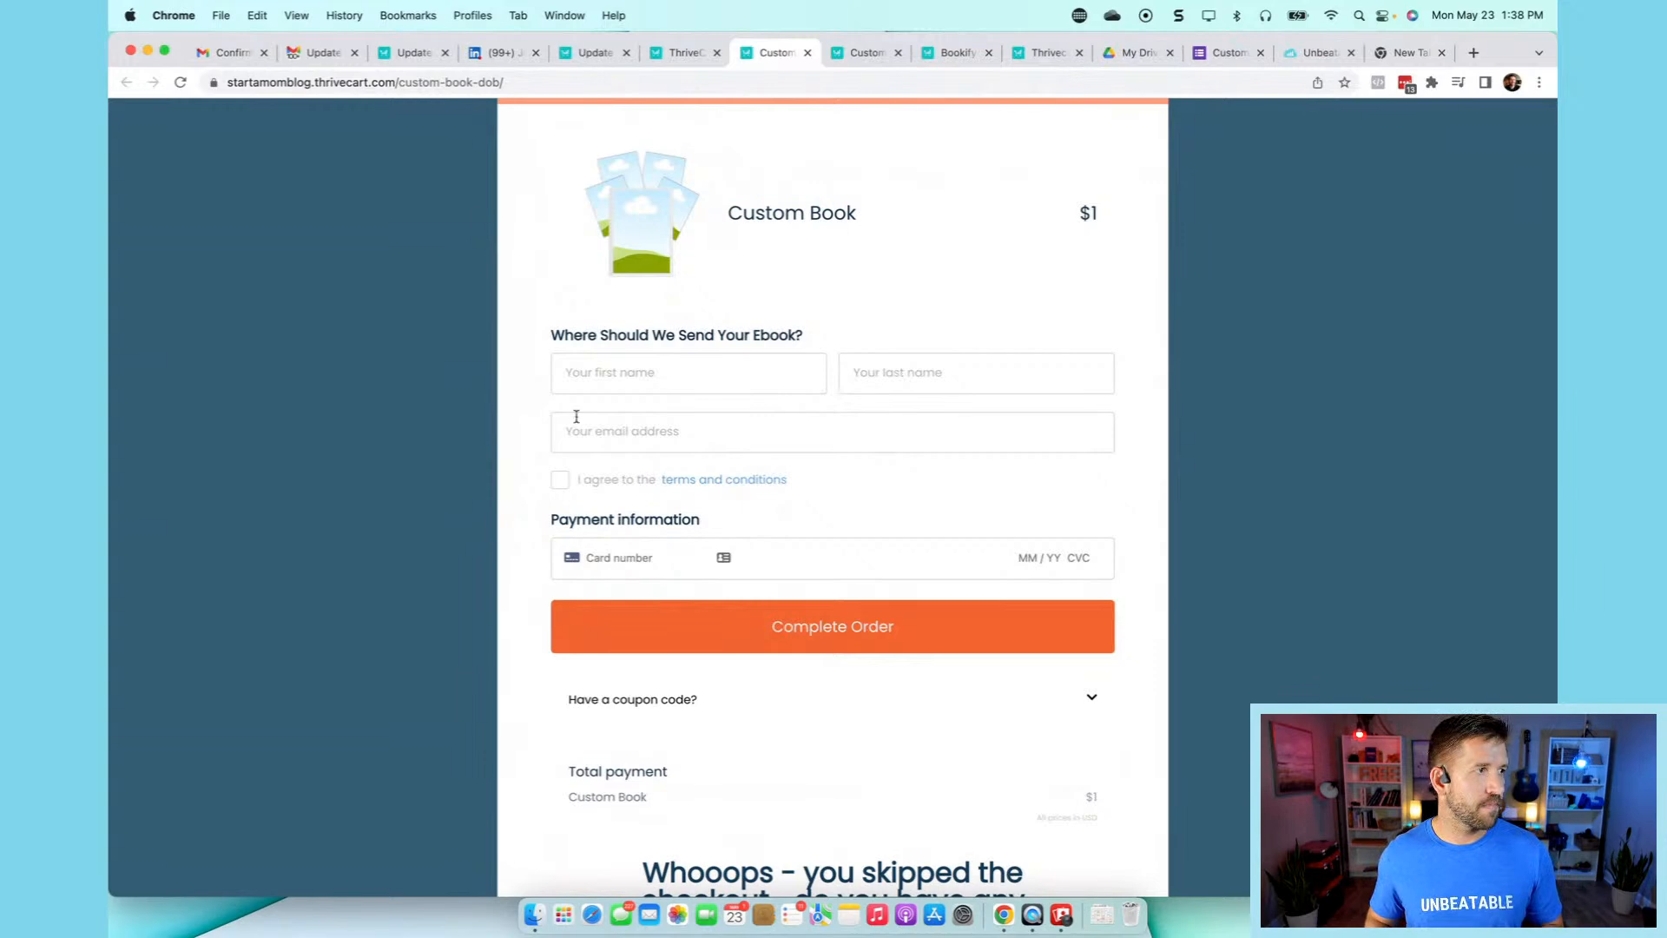
click(679, 59)
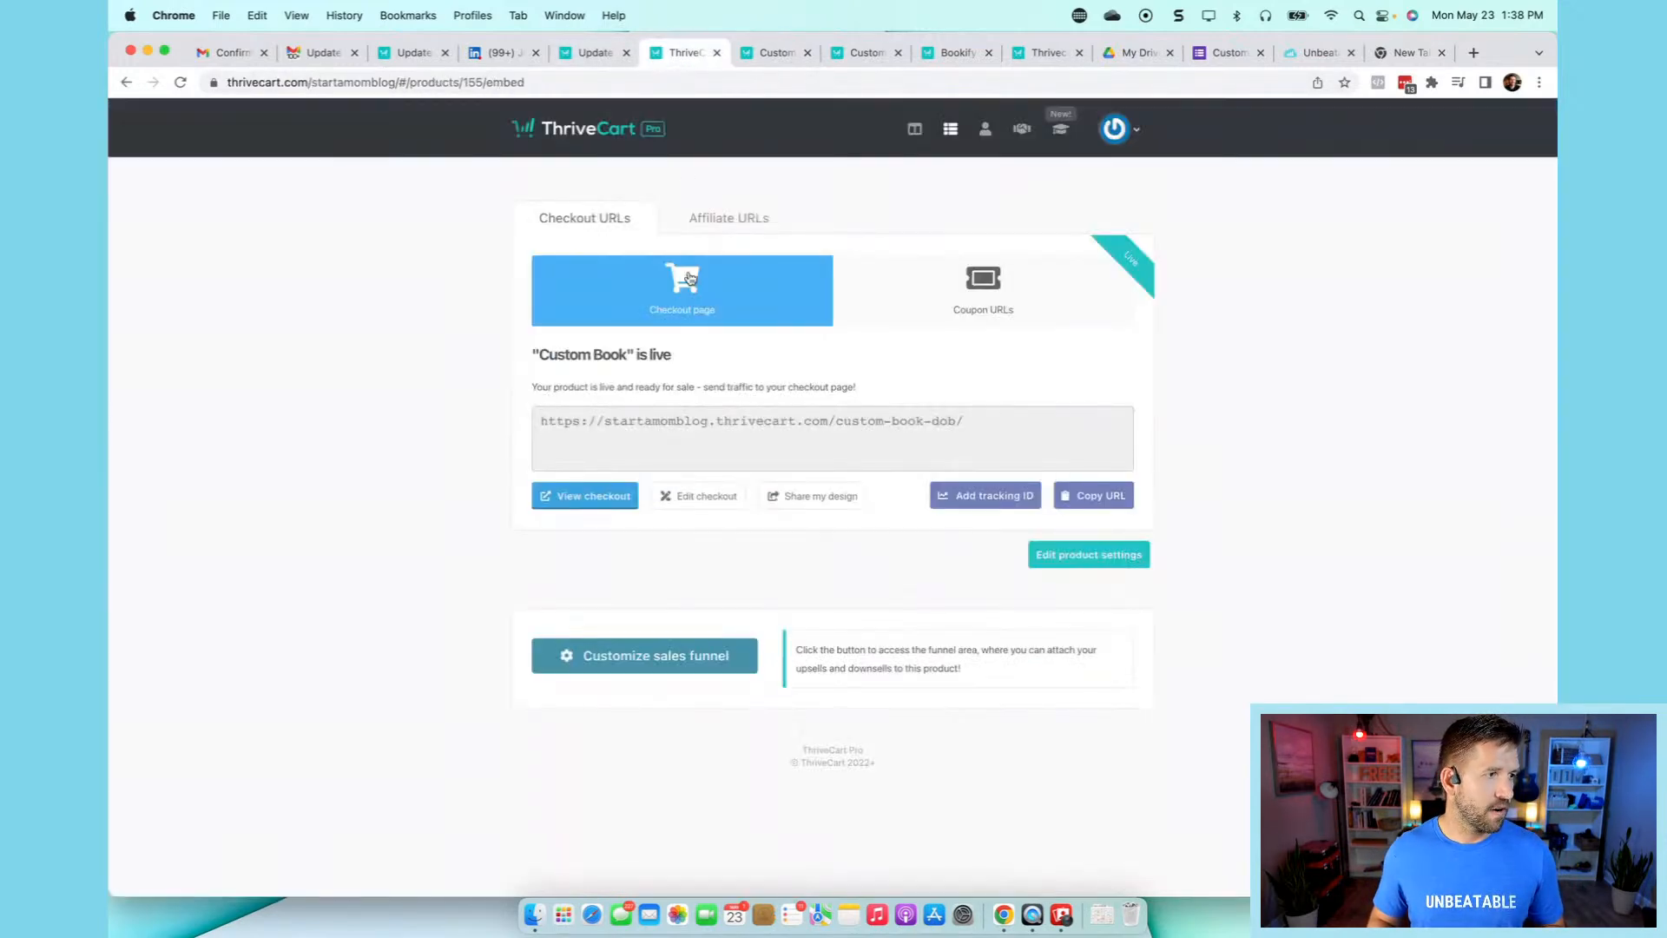
- In the checkout editor, select the 'Where Should We Send Your Ebook?' customer details box
click(719, 500)
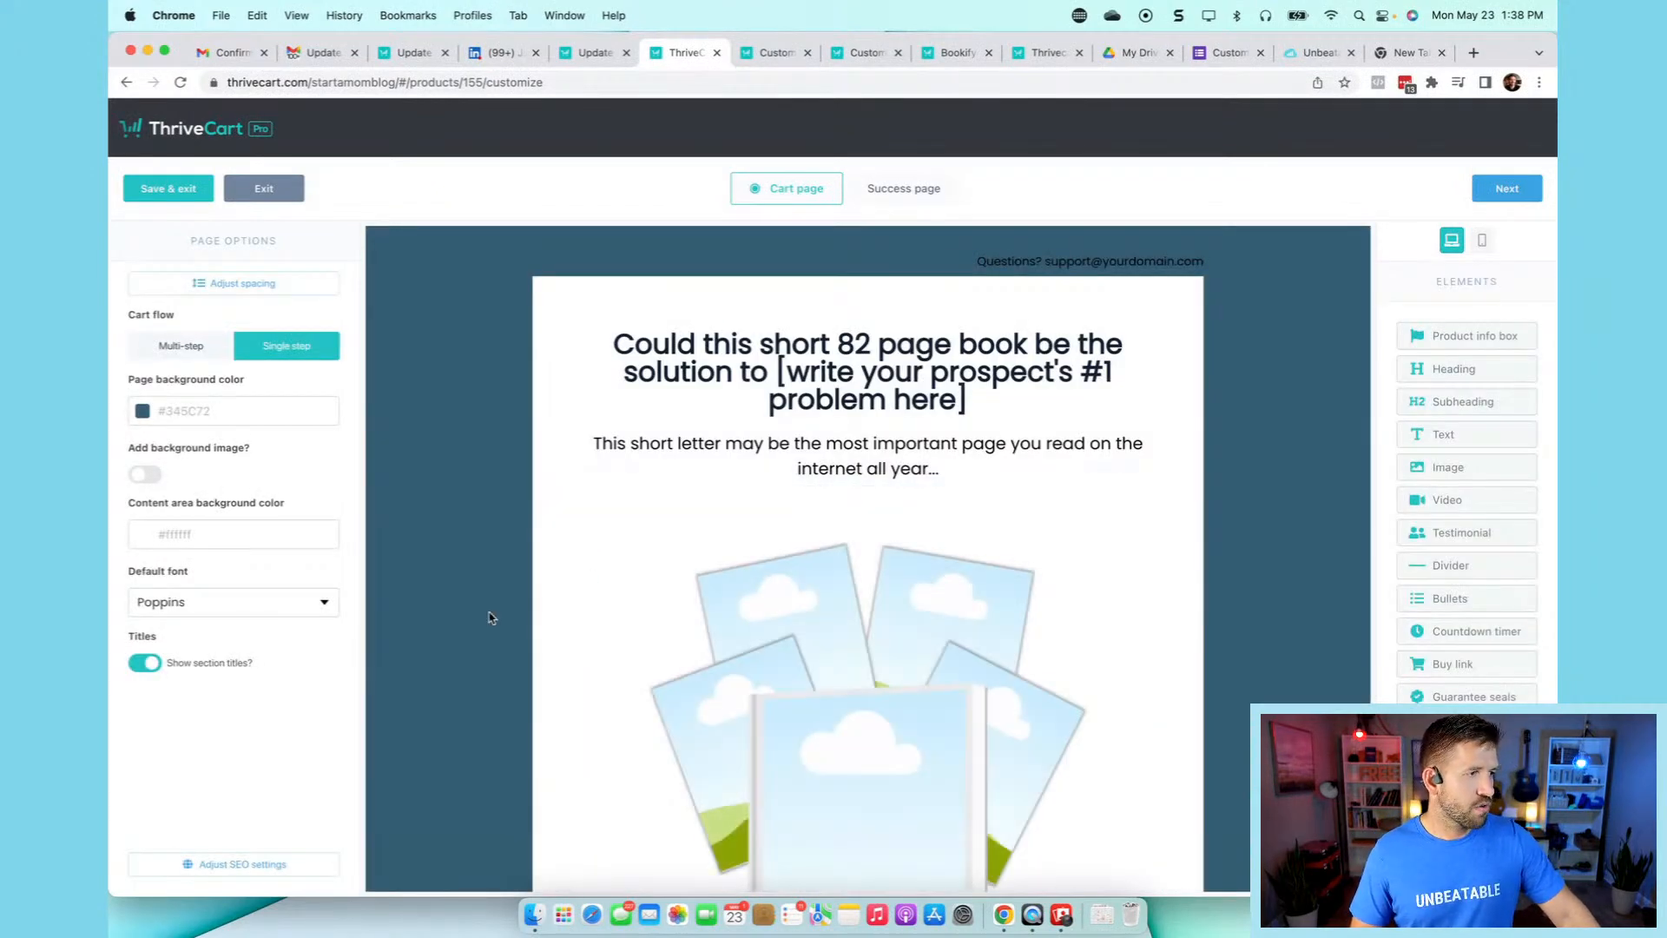
scroll(489, 618, down, 20)
scroll(488, 618, down, 15)
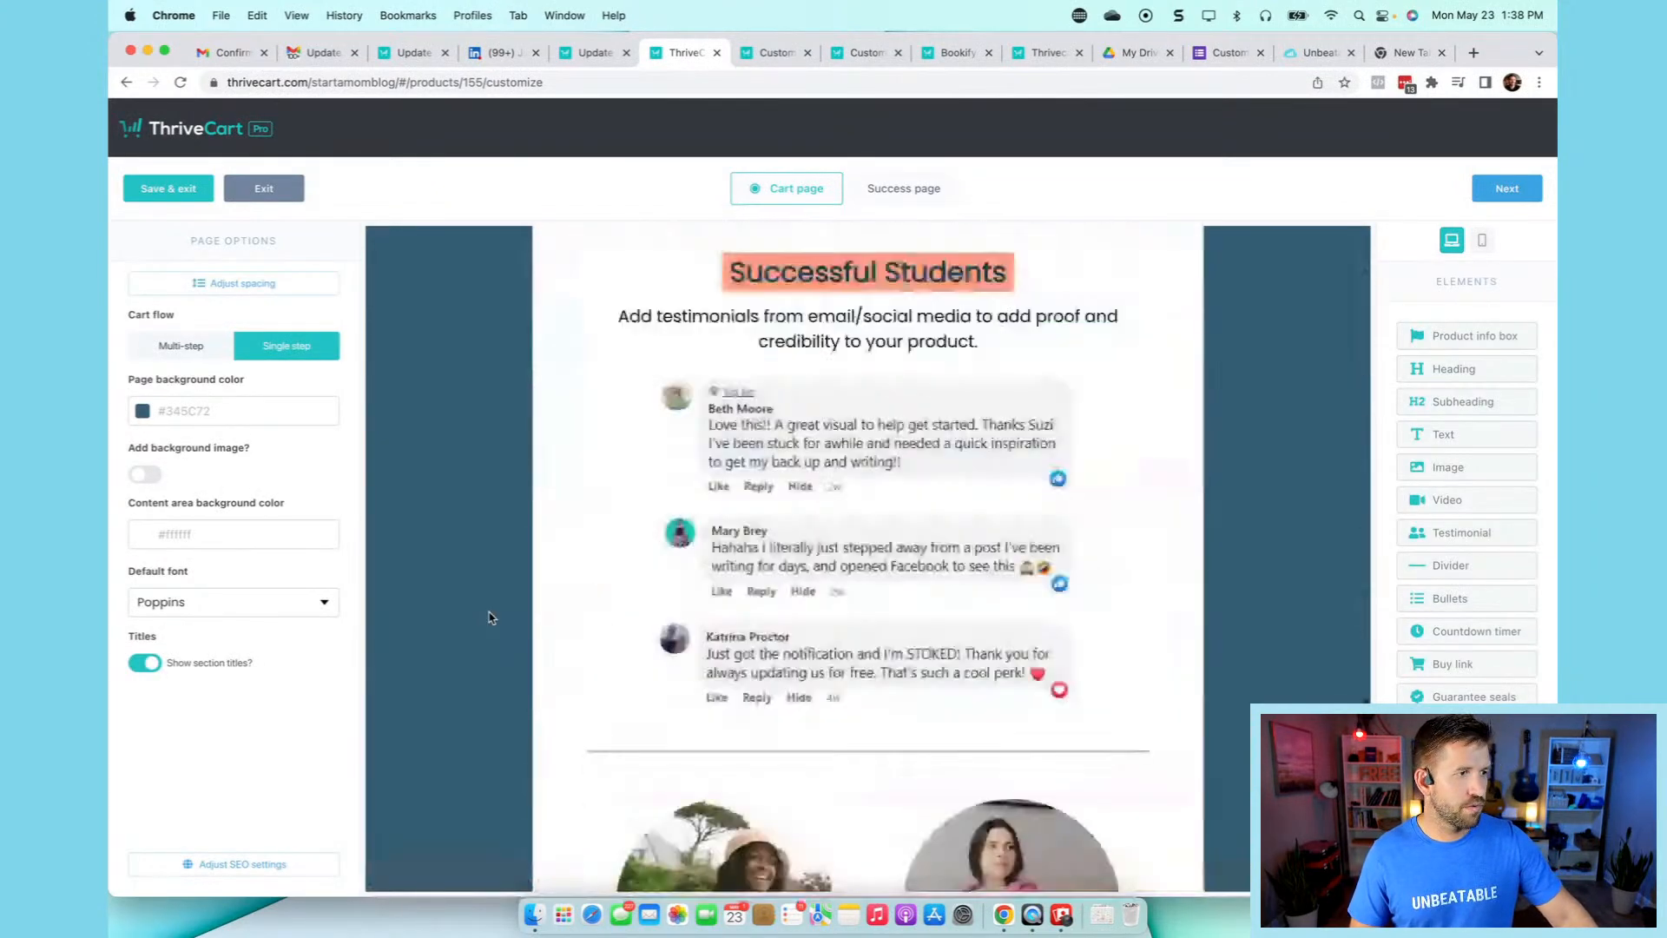
scroll(789, 458, up, 3)
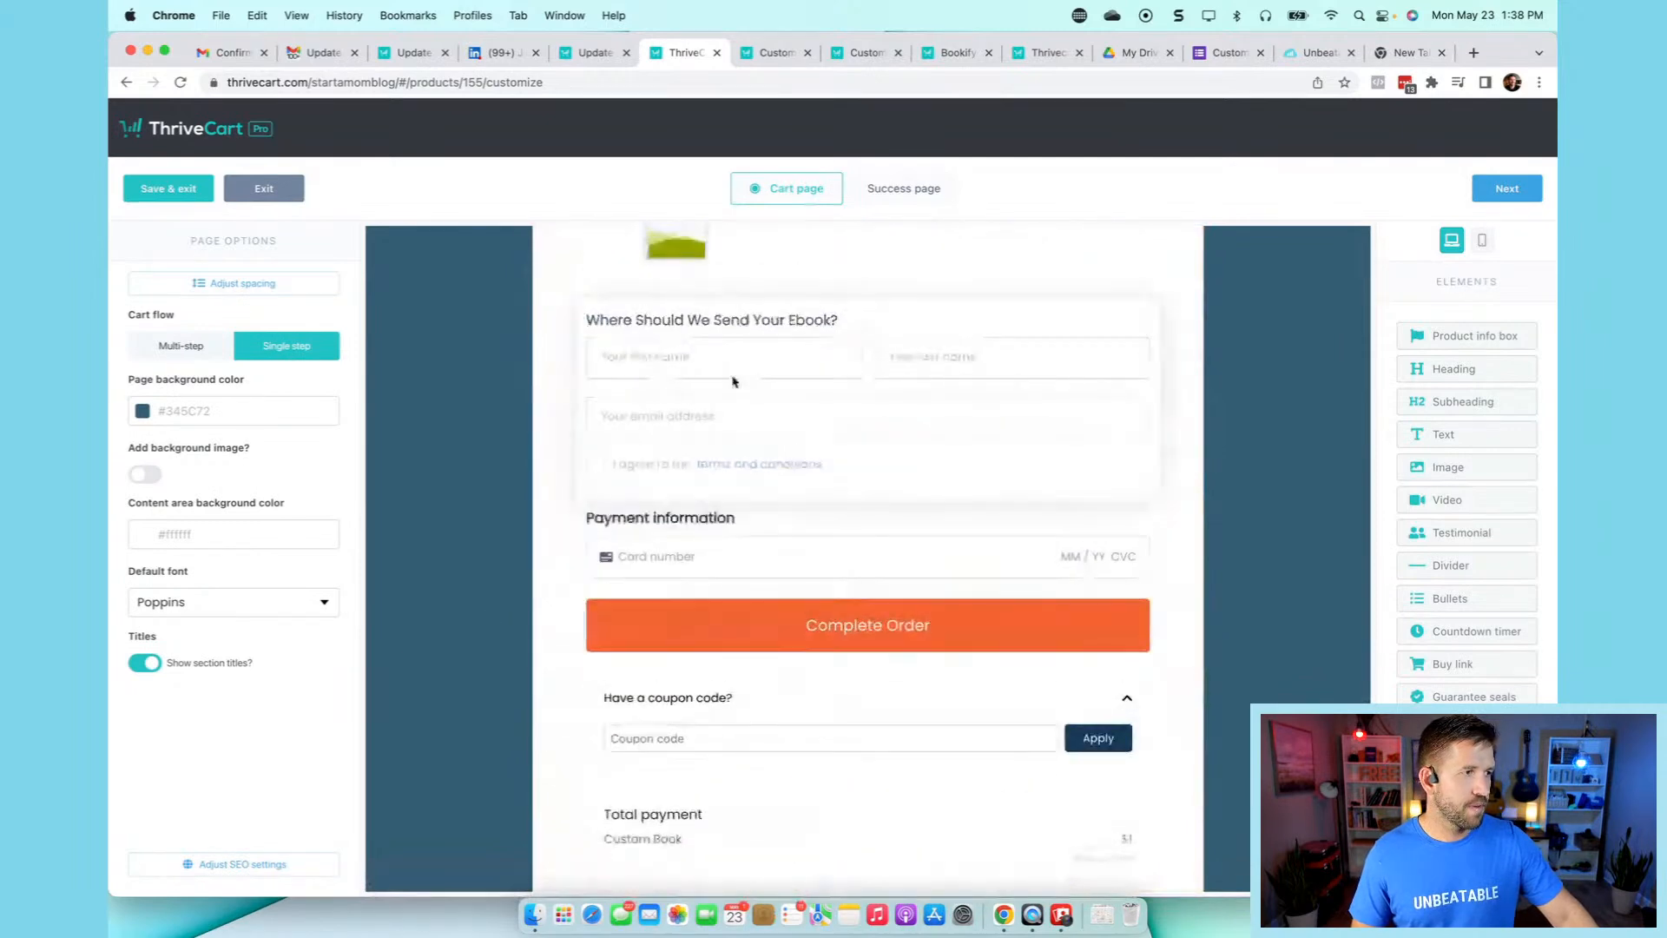
click(781, 389)
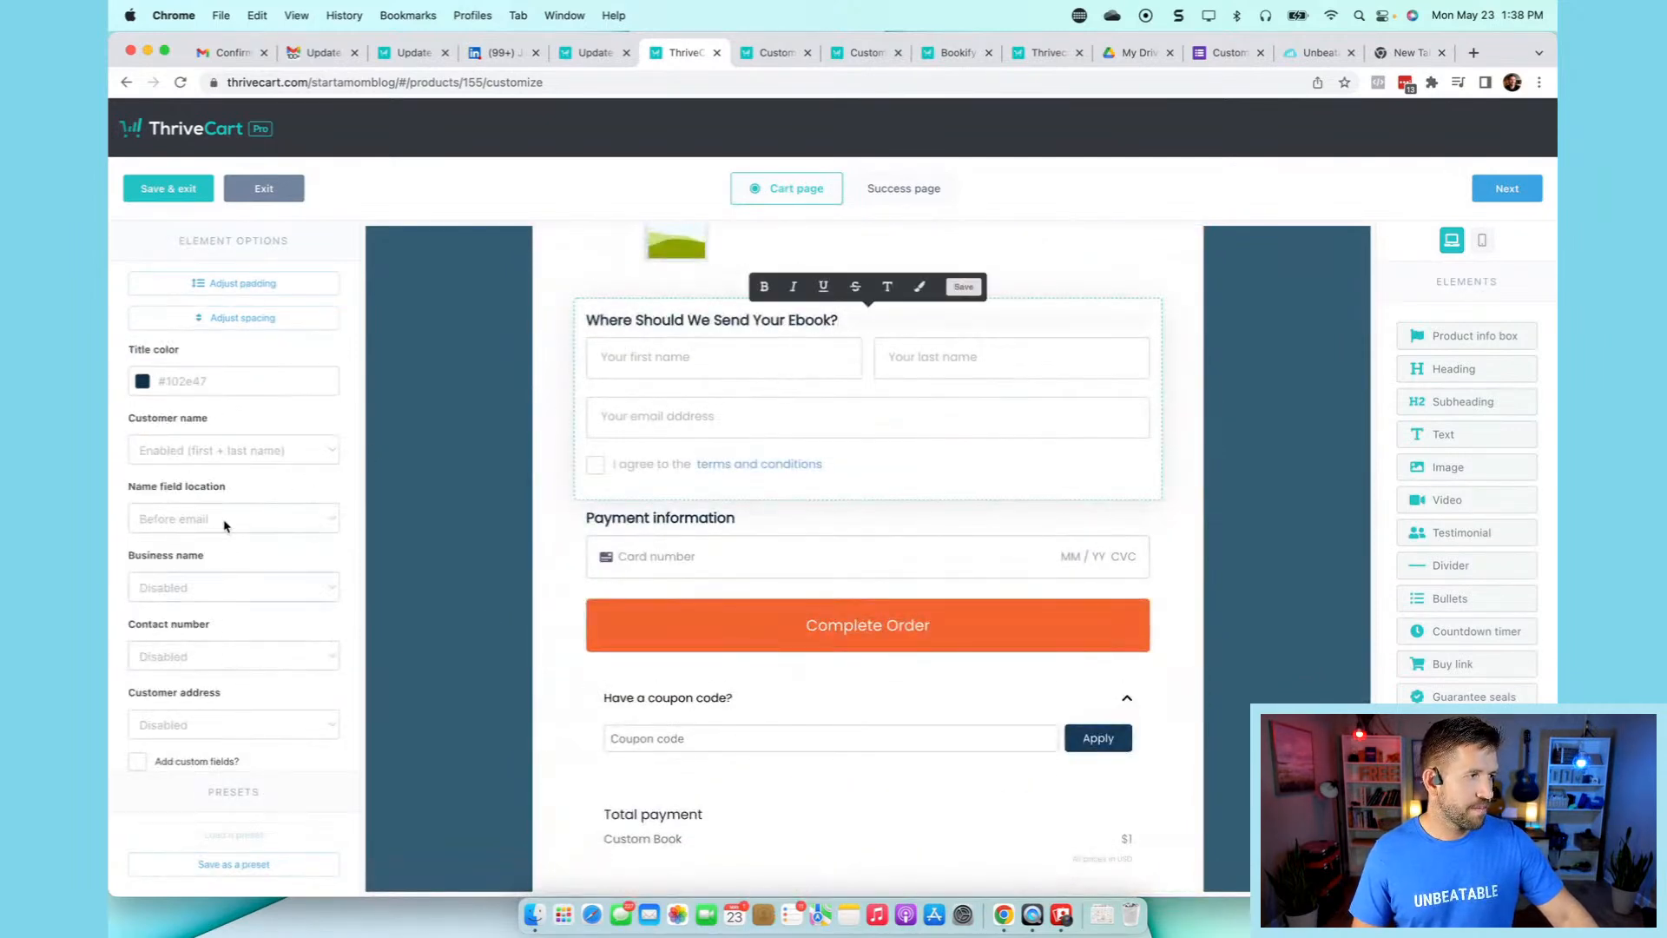
- Enable 'Add custom fields?' on that box and bring up the custom fields setup
scroll(234, 665, down, 1)
scroll(235, 664, down, 3)
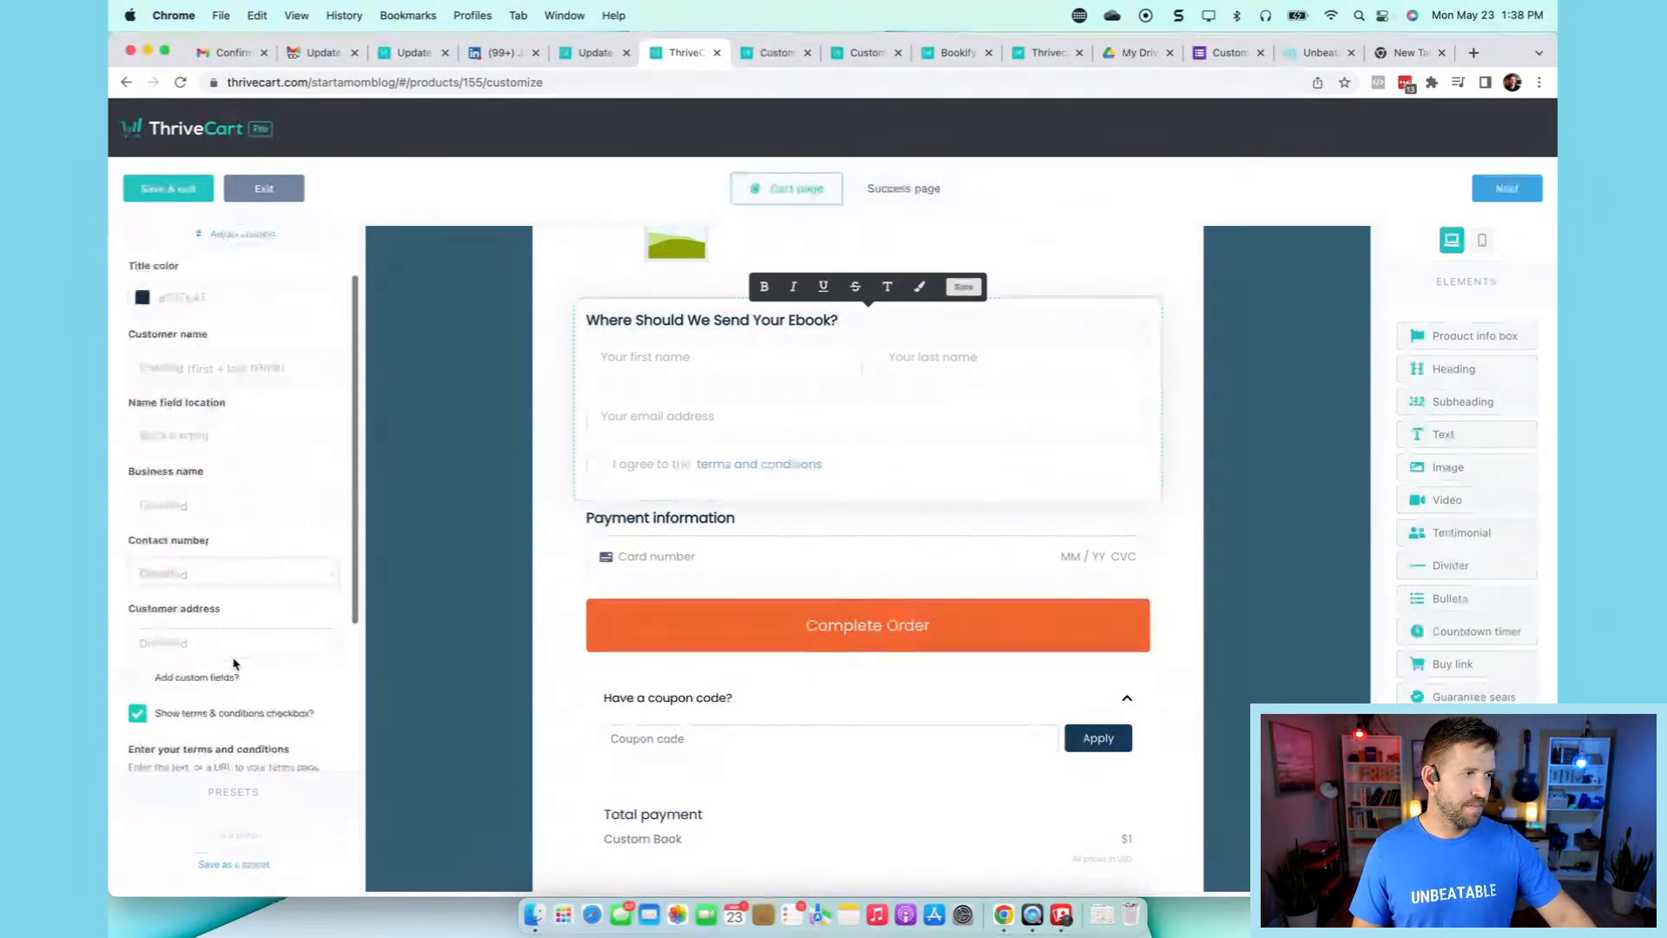
scroll(235, 665, down, 1)
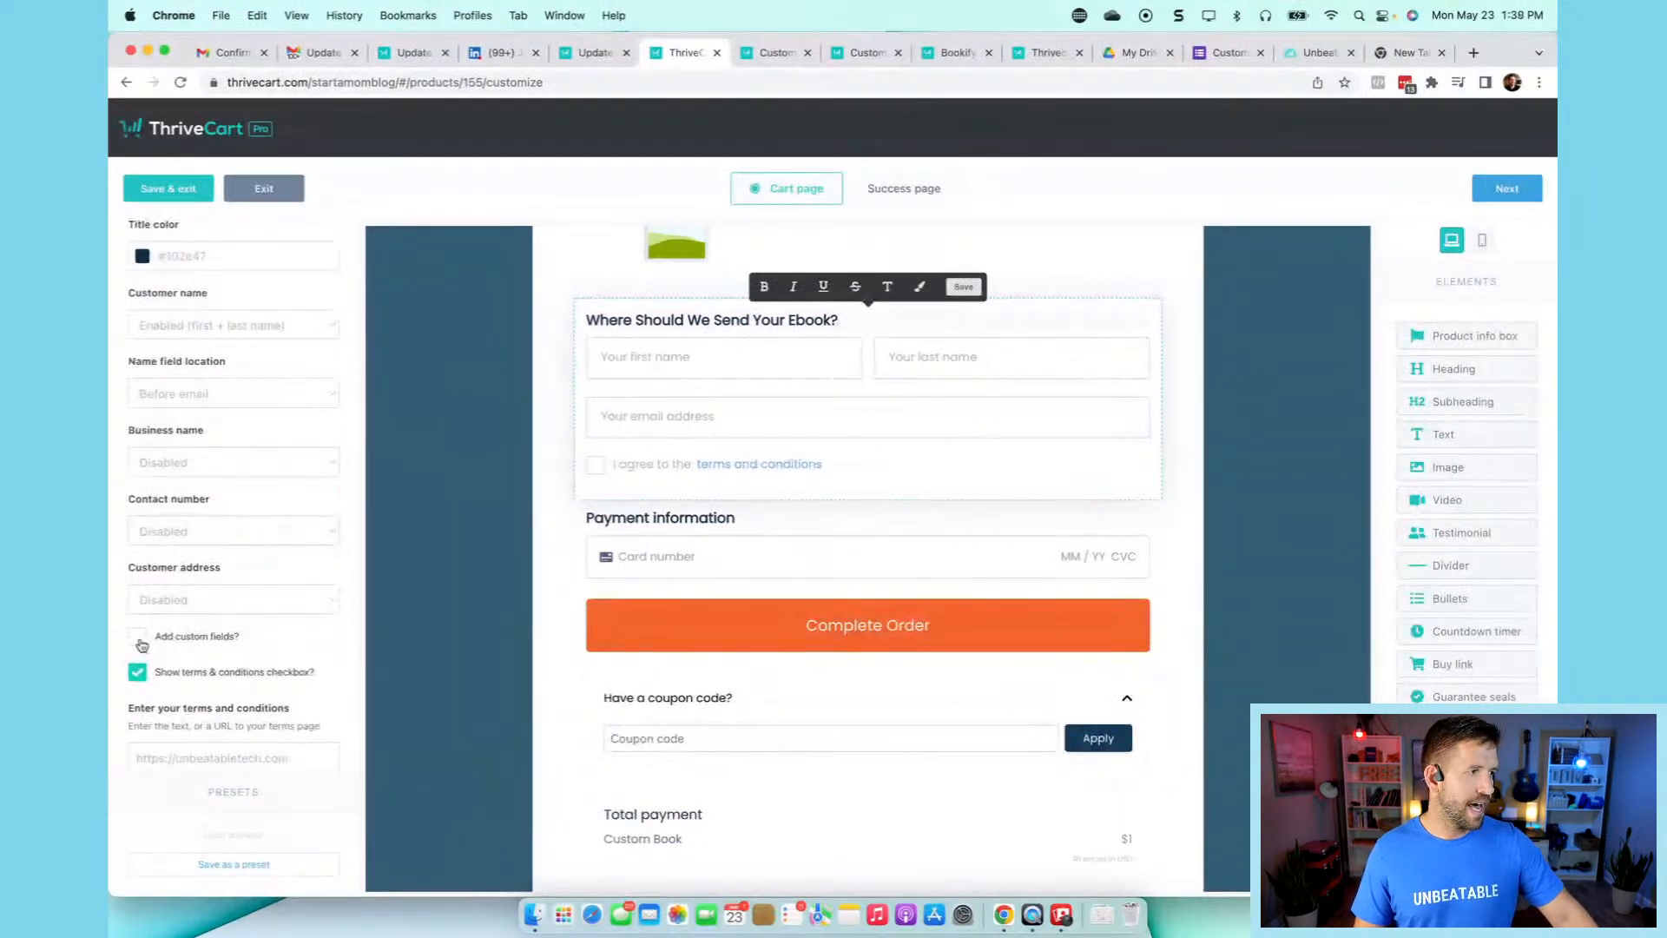
click(140, 641)
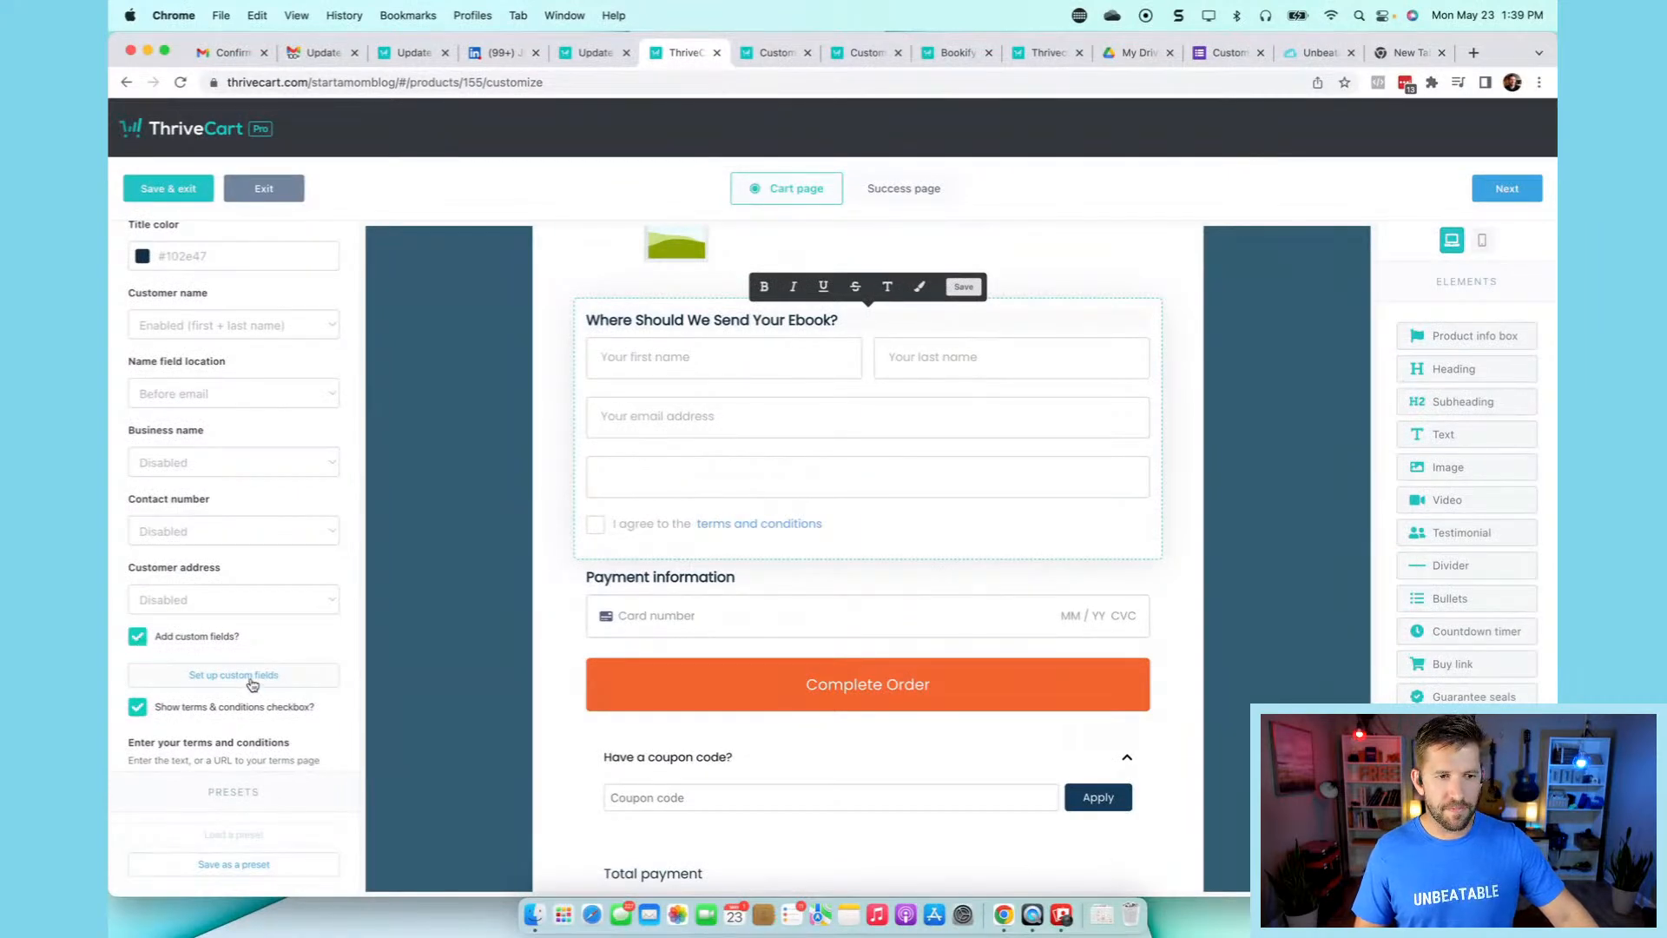
click(250, 678)
text(Batch)
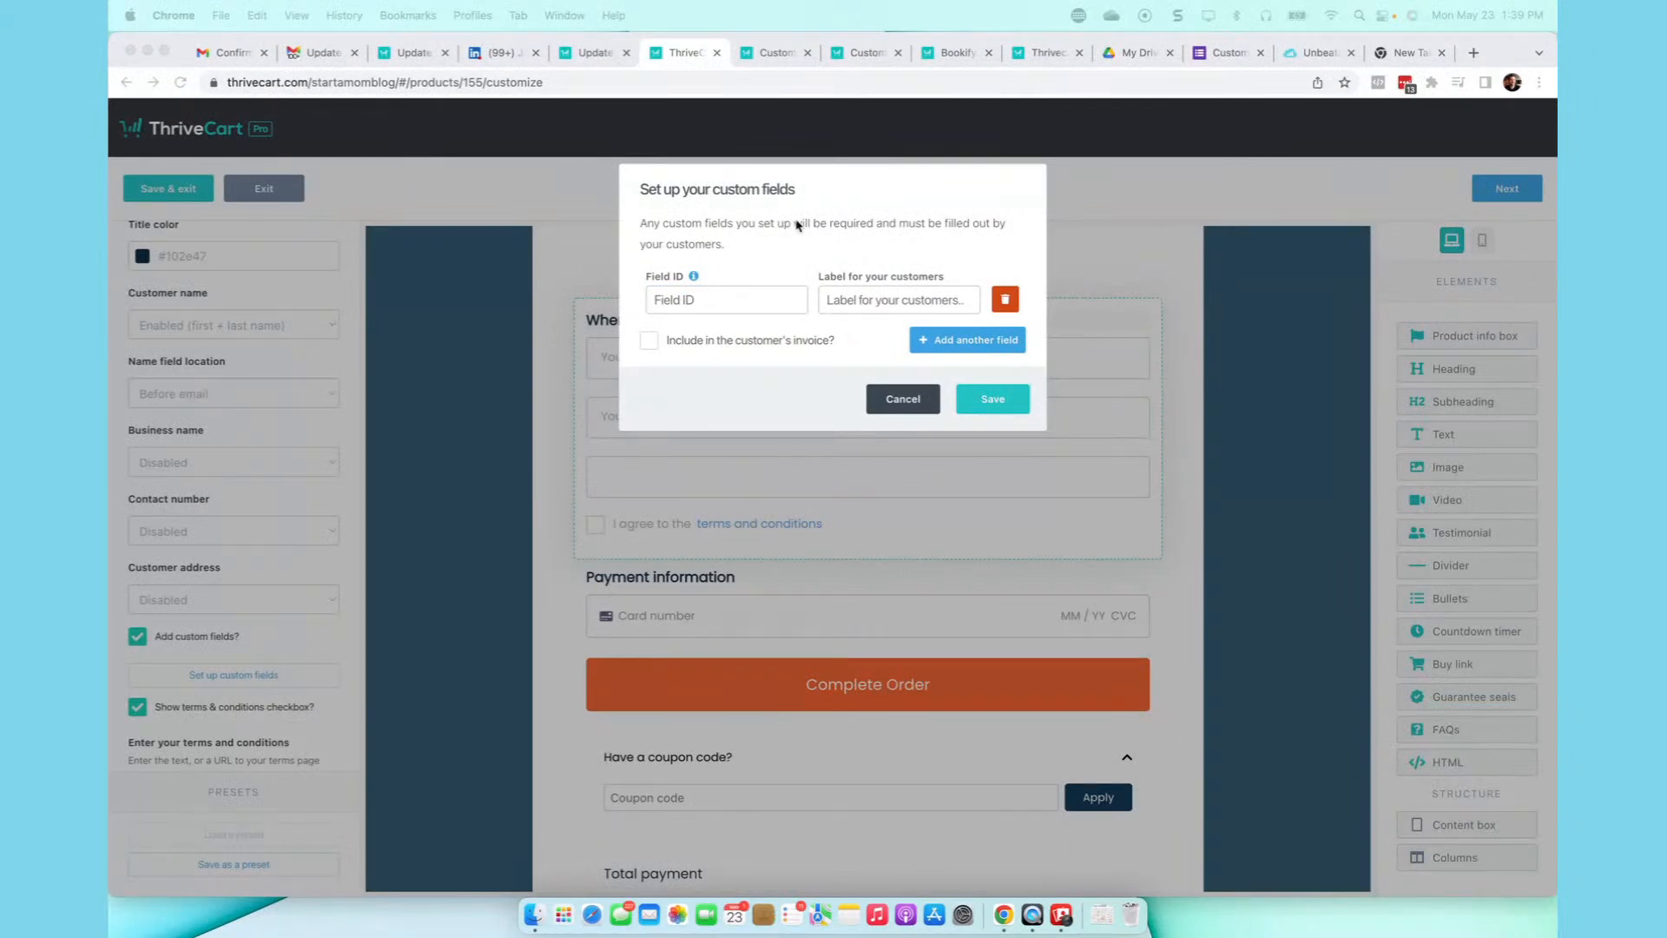
- Add custom field 'birthday' labelled 'Your Birthday (MM/DD/YYYY)', included in the invoice
click(691, 304)
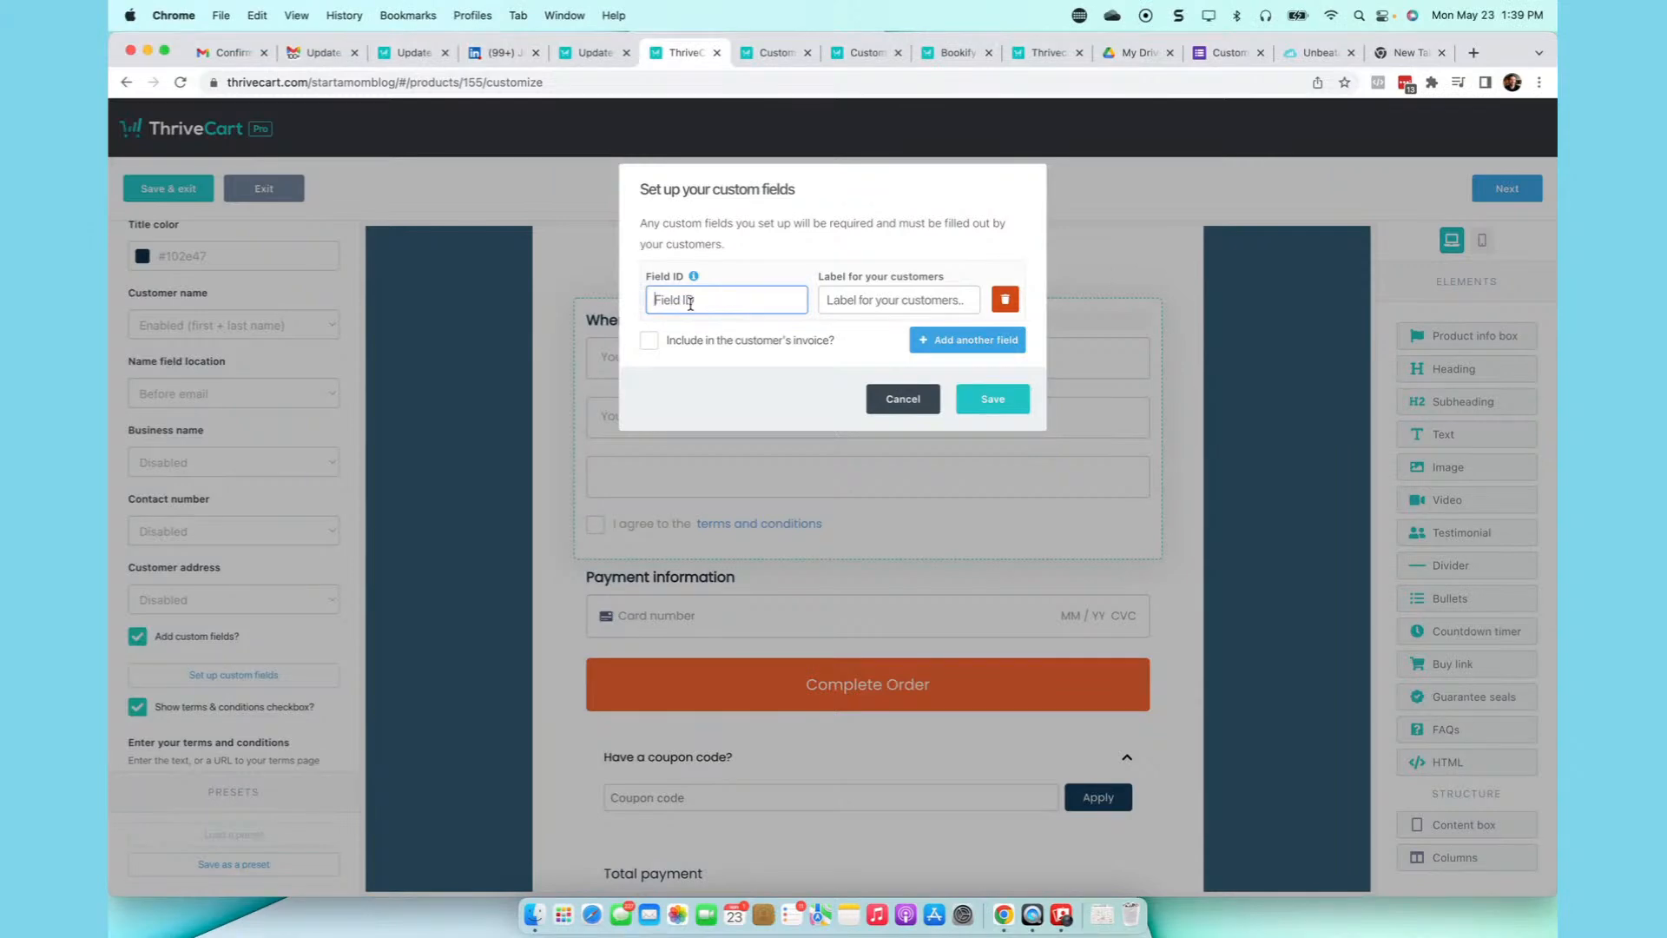
text(birthday)
click(868, 304)
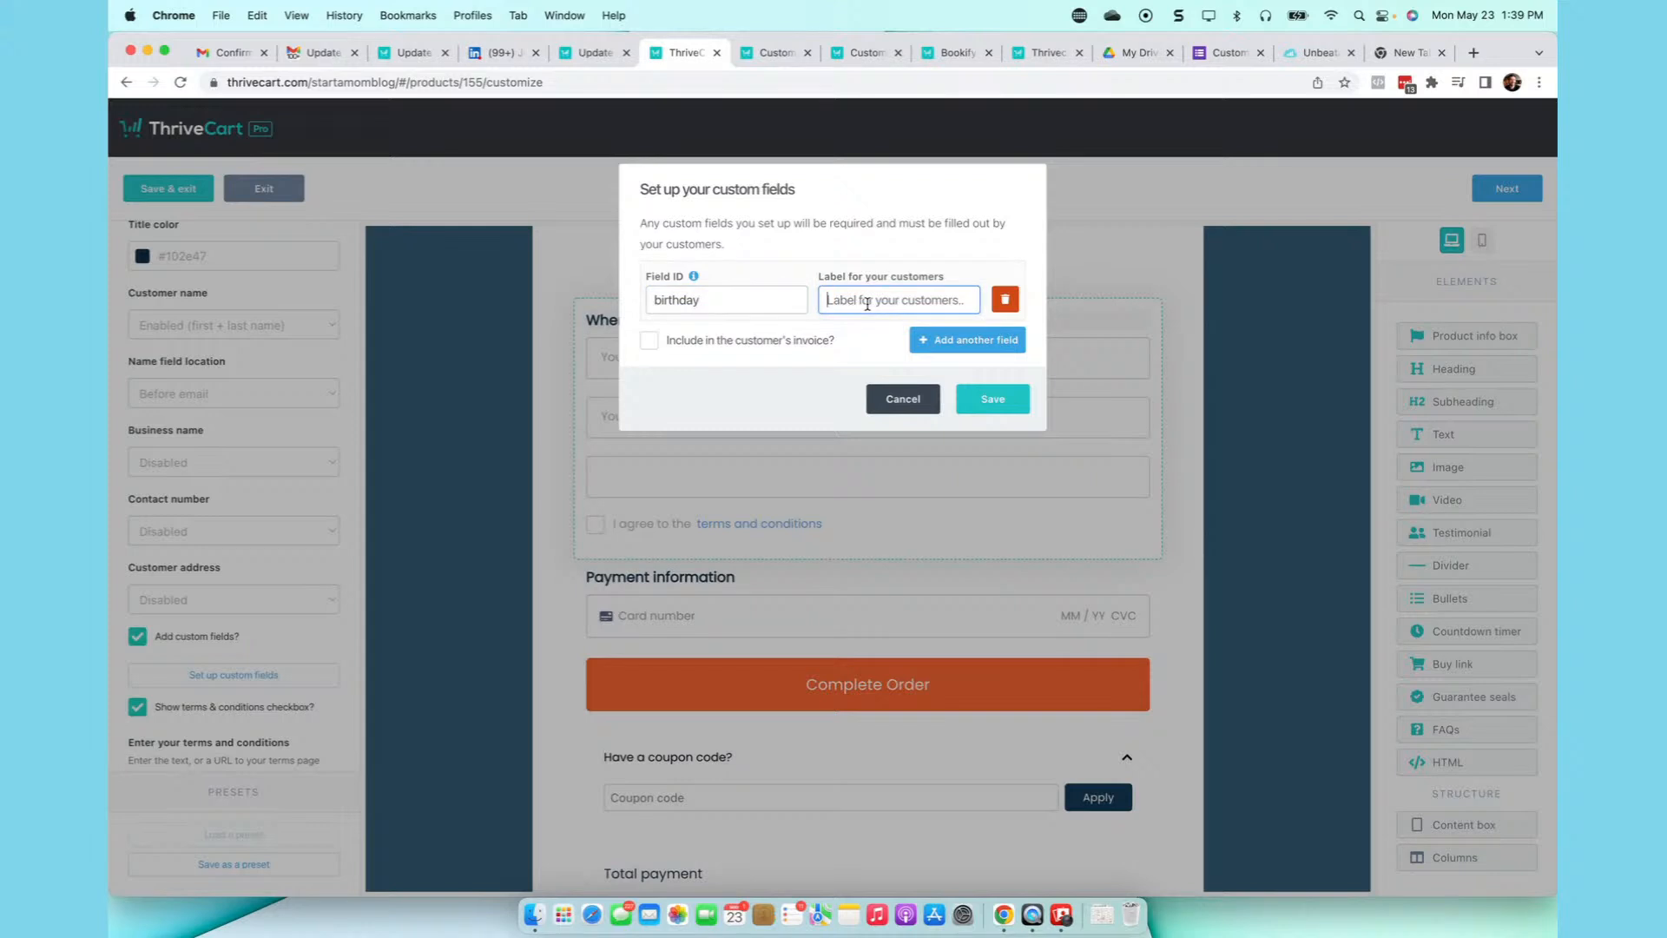
text(Y)
key(BackSpace)
text(Your Birthday (MM/DD/YYYY)
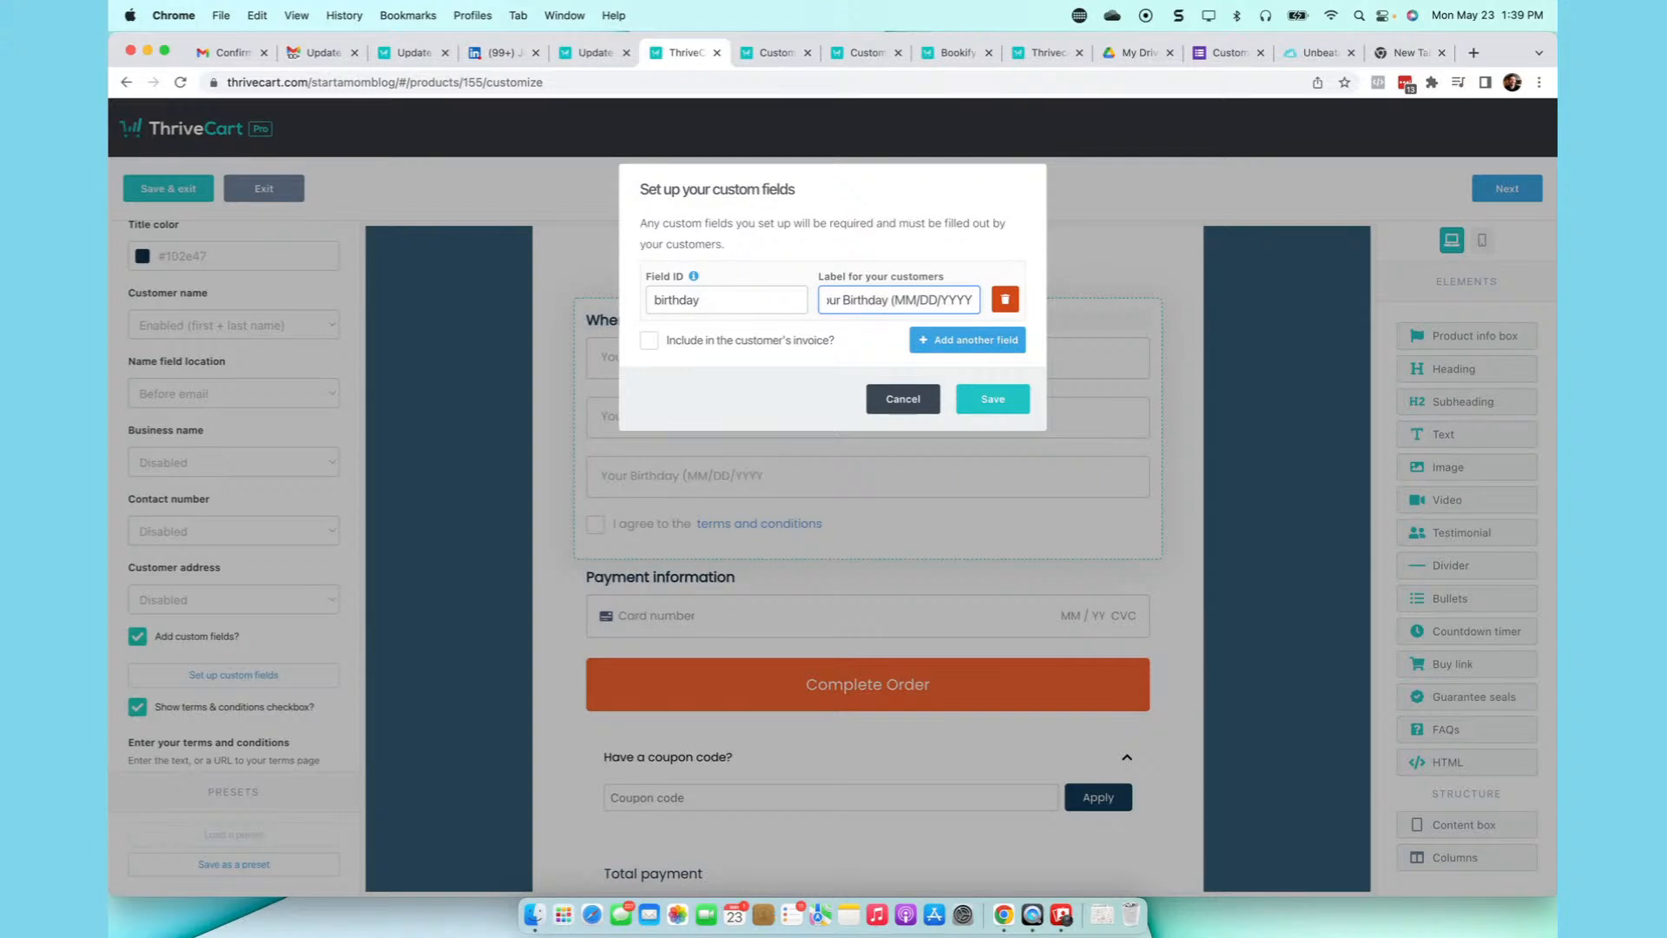
text())
click(663, 347)
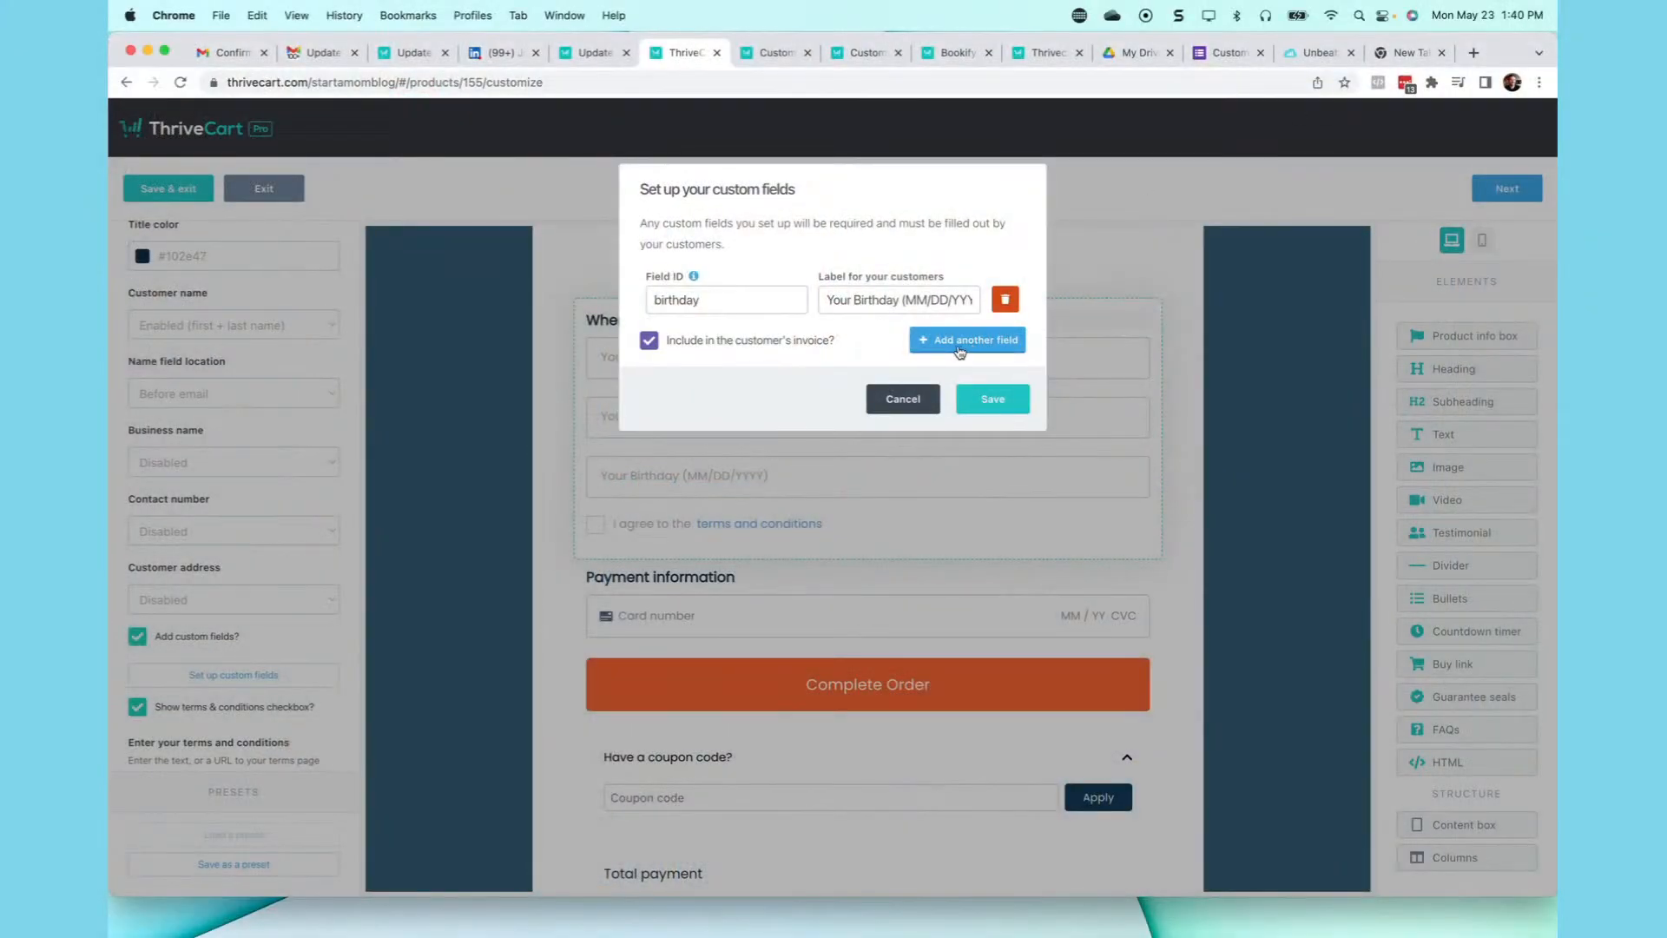
- Add a second field 'Color' labelled 'Your Favorite Color' and save the custom fields
click(974, 343)
click(702, 358)
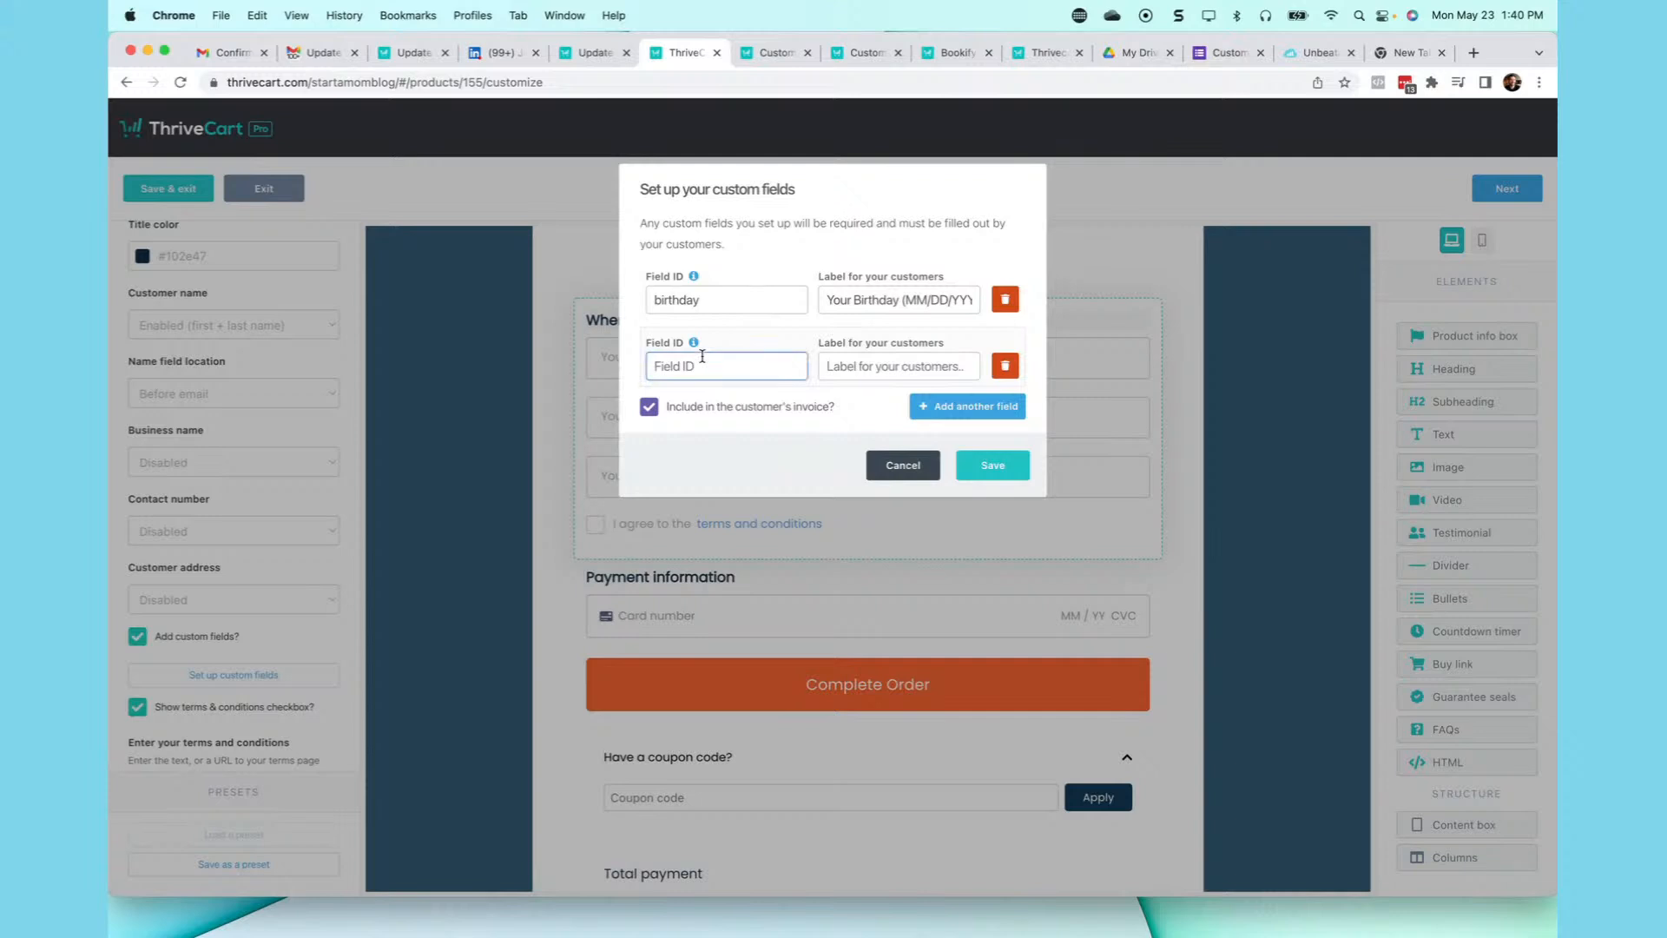
text(Color)
click(879, 366)
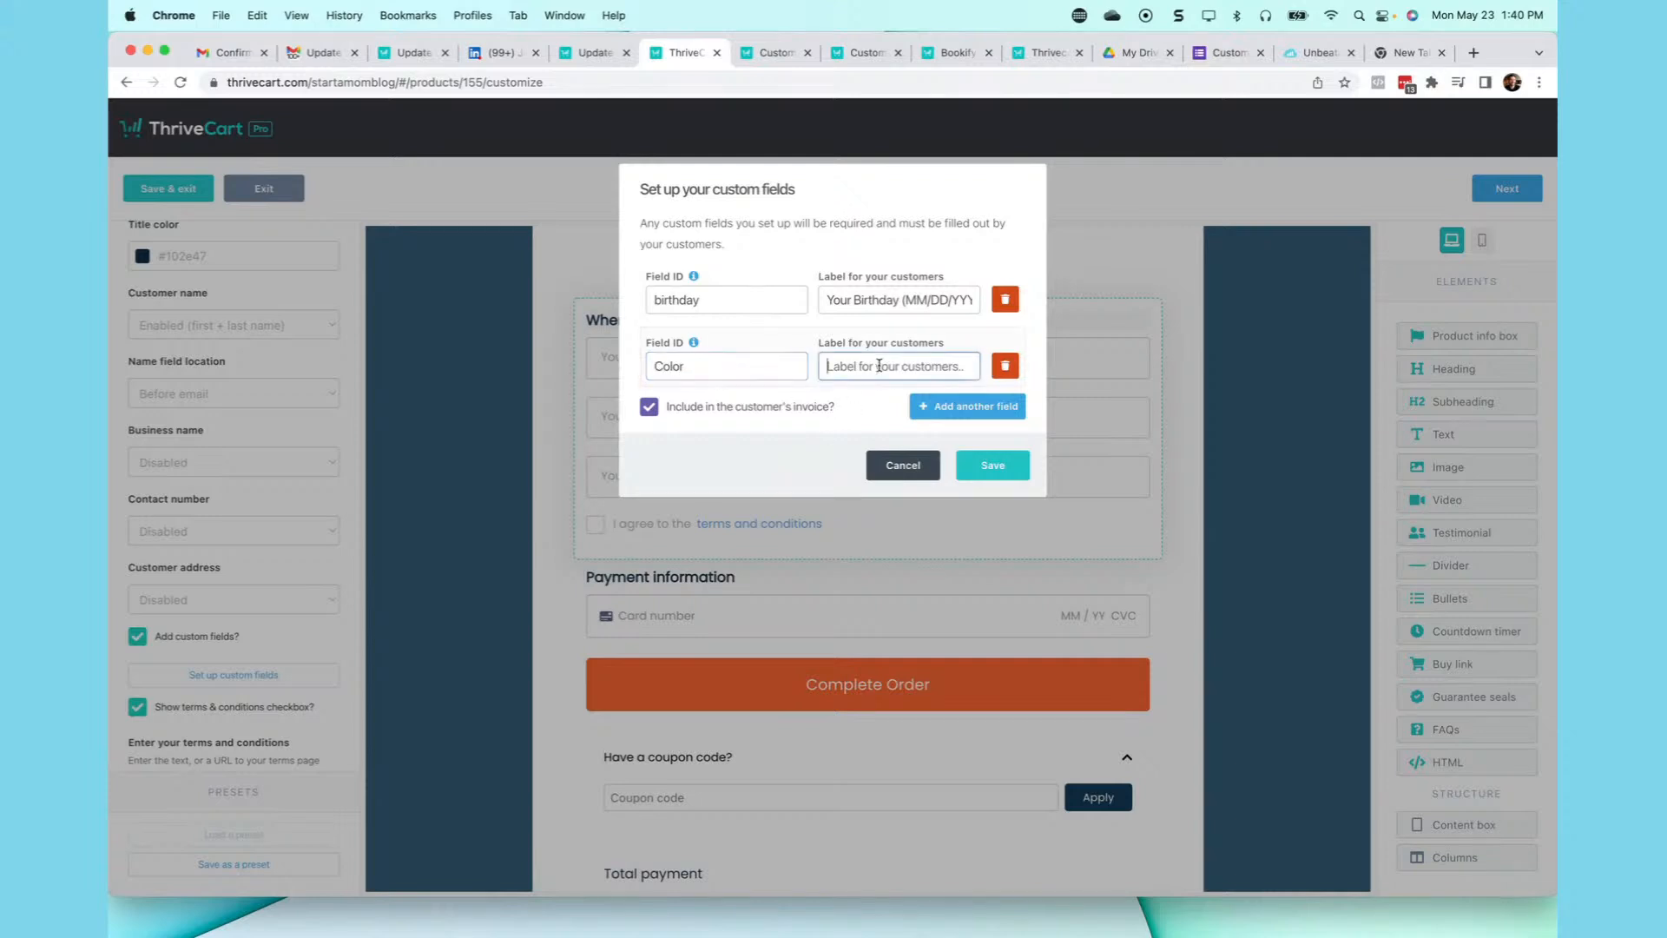
text(Your Favorite Col)
click(1001, 468)
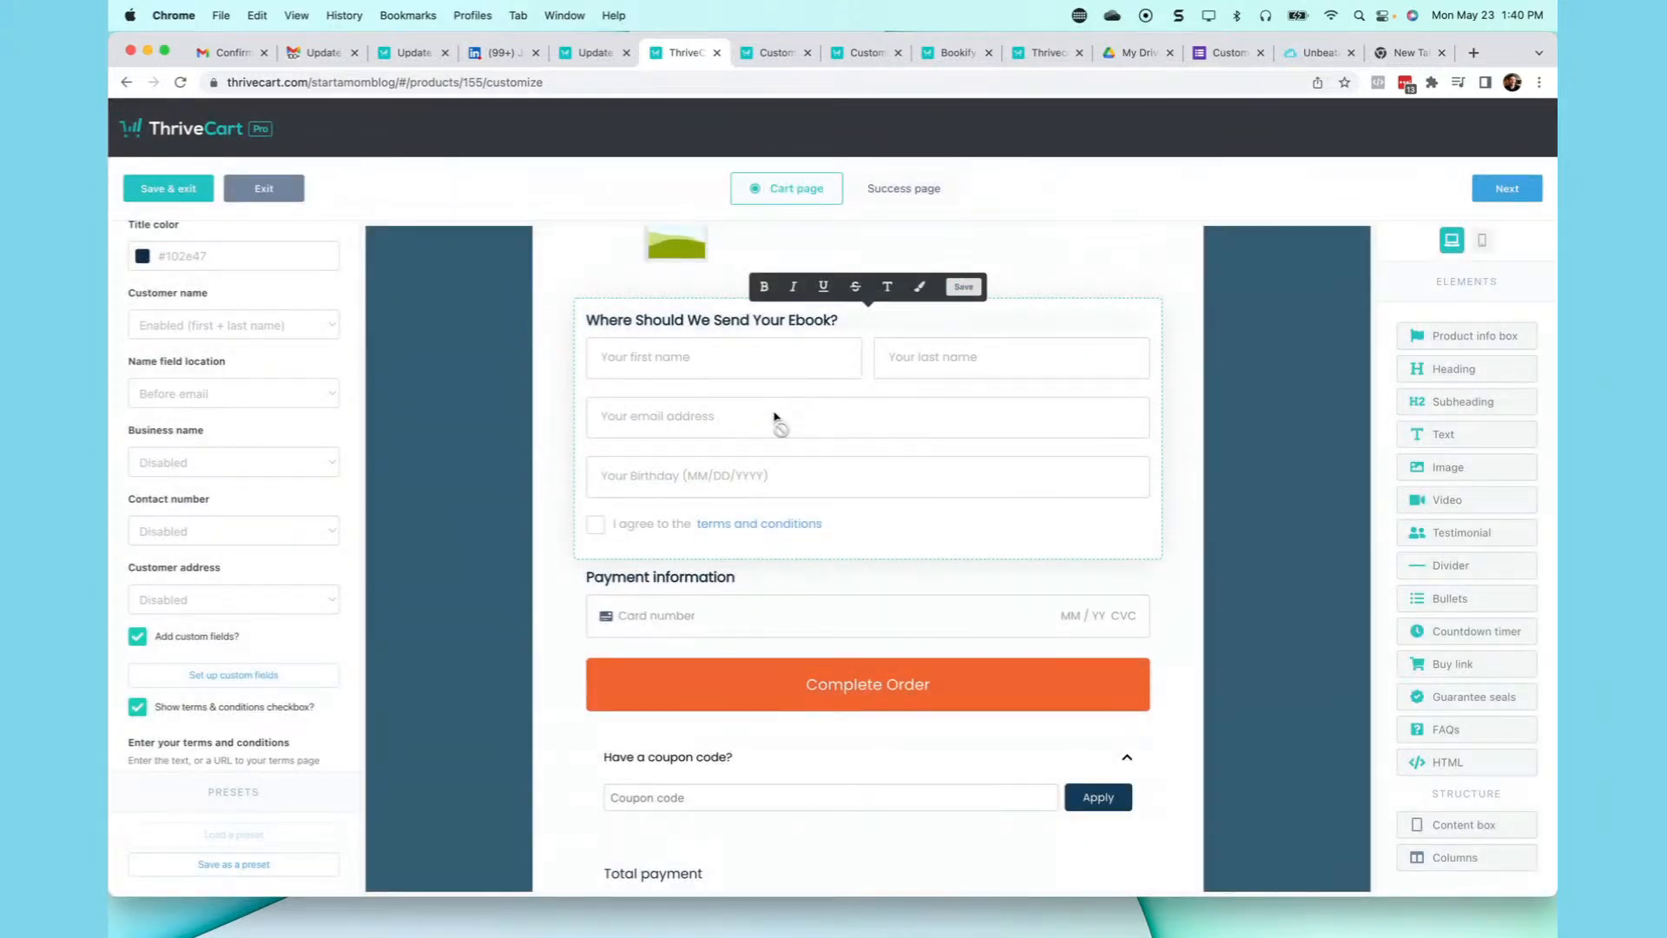
- Save the cart settings with the new custom fields and exit back to Checkout > Design
scroll(775, 415, down, 2)
scroll(775, 415, down, 5)
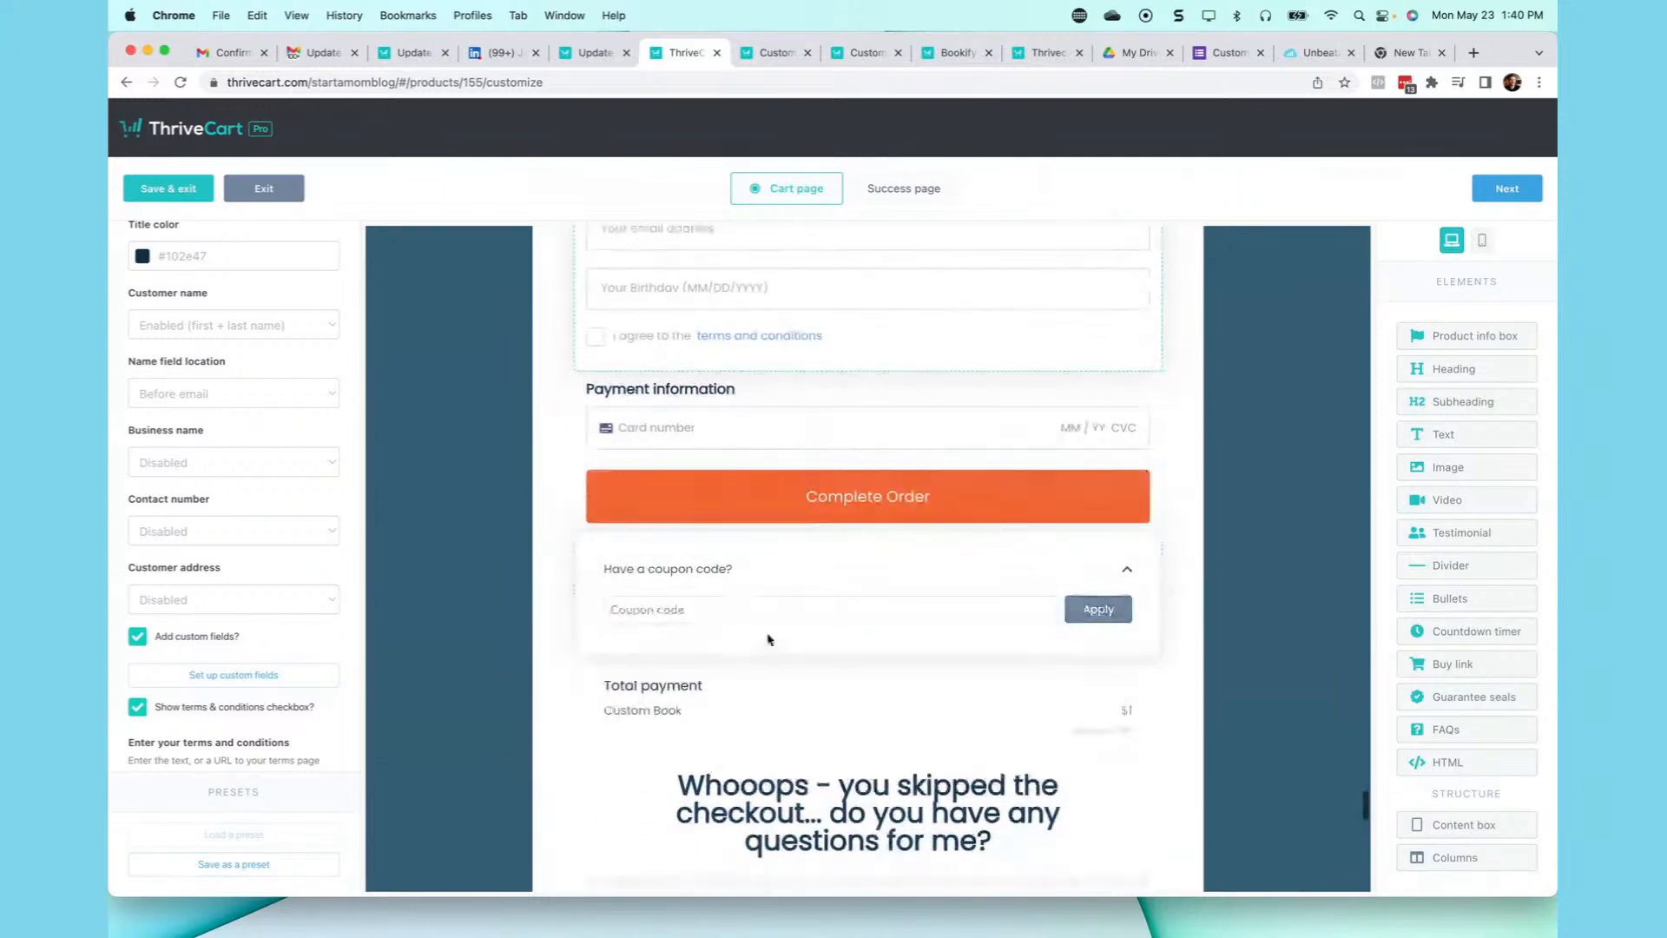
scroll(772, 644, down, 20)
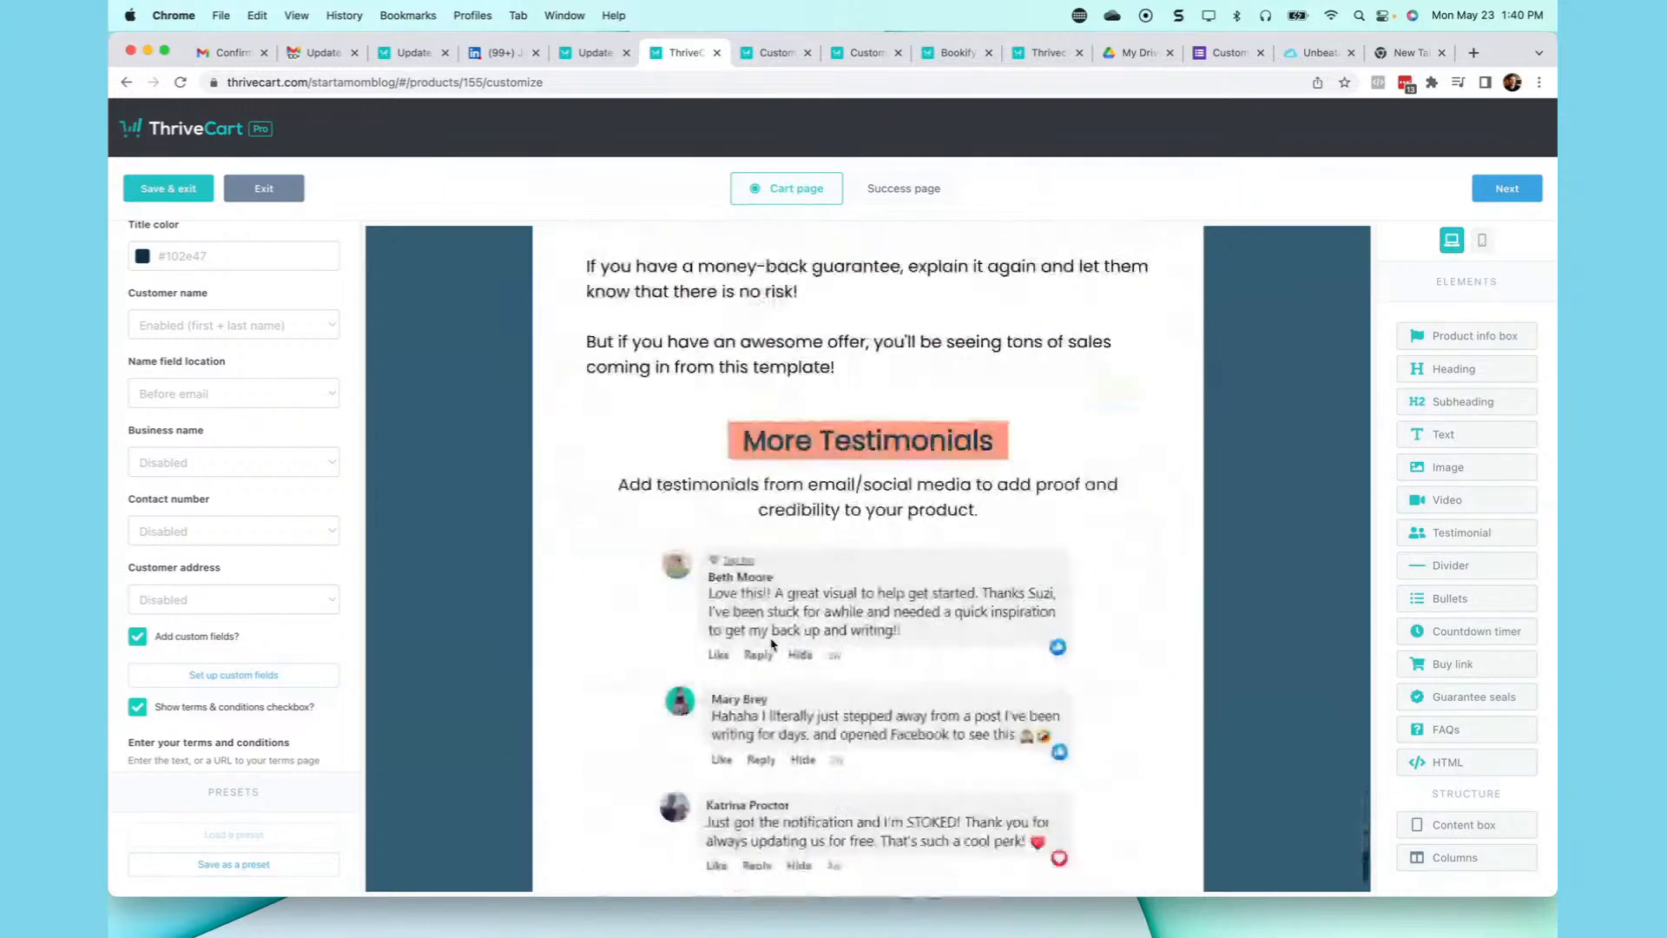
scroll(772, 644, up, 10)
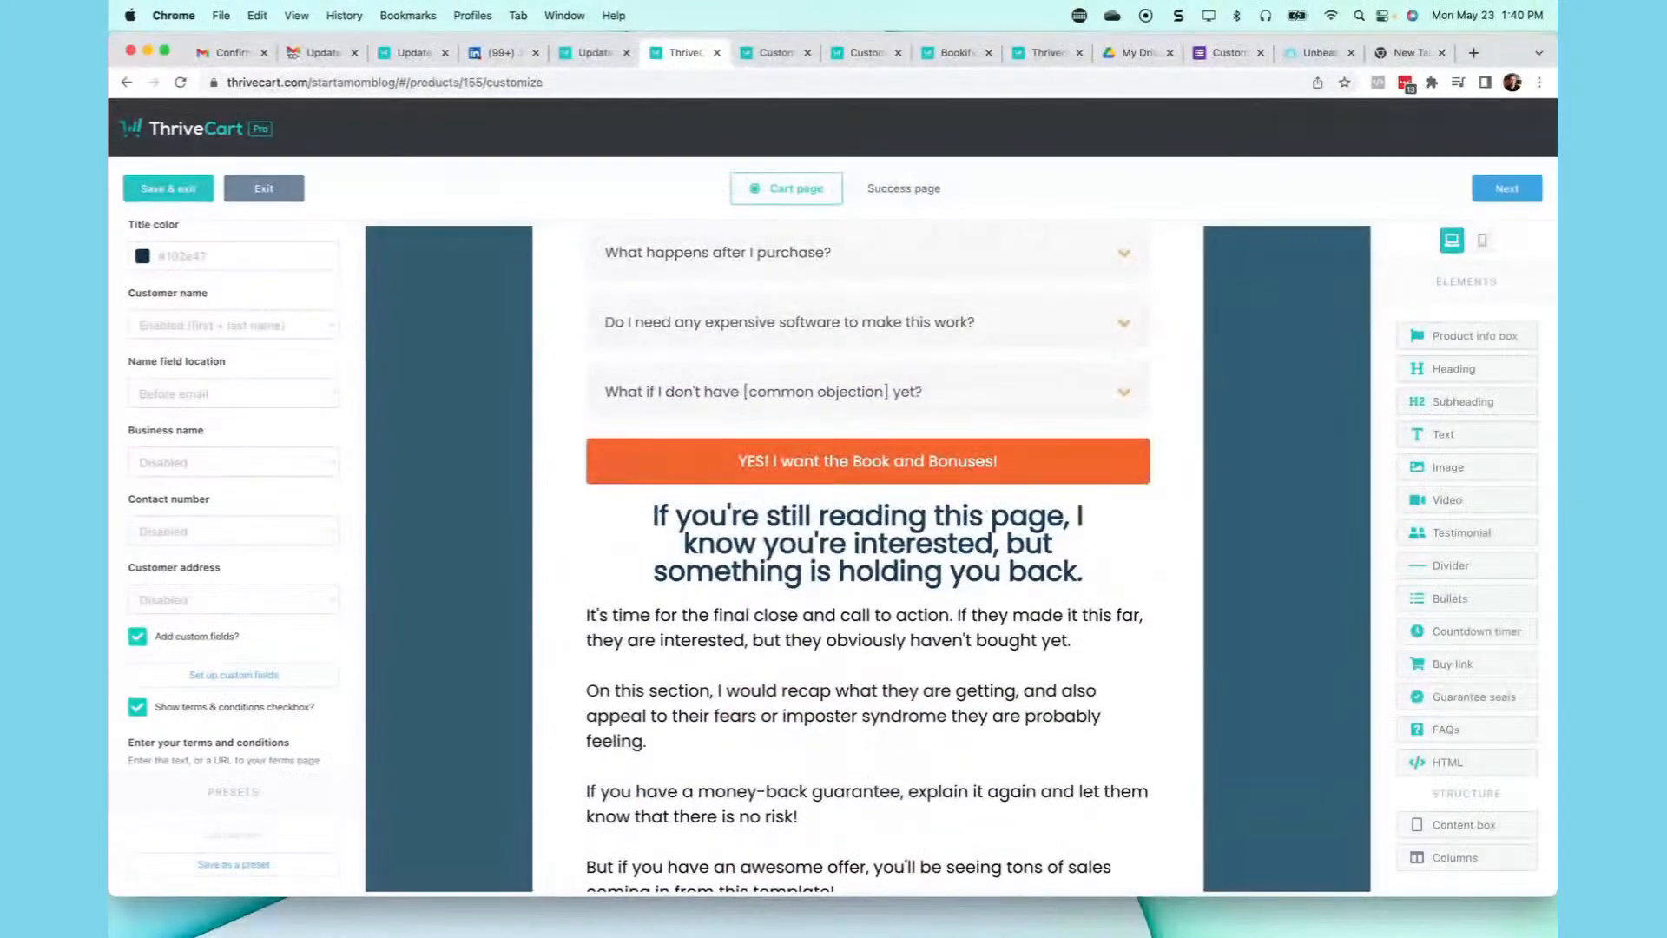
click(174, 190)
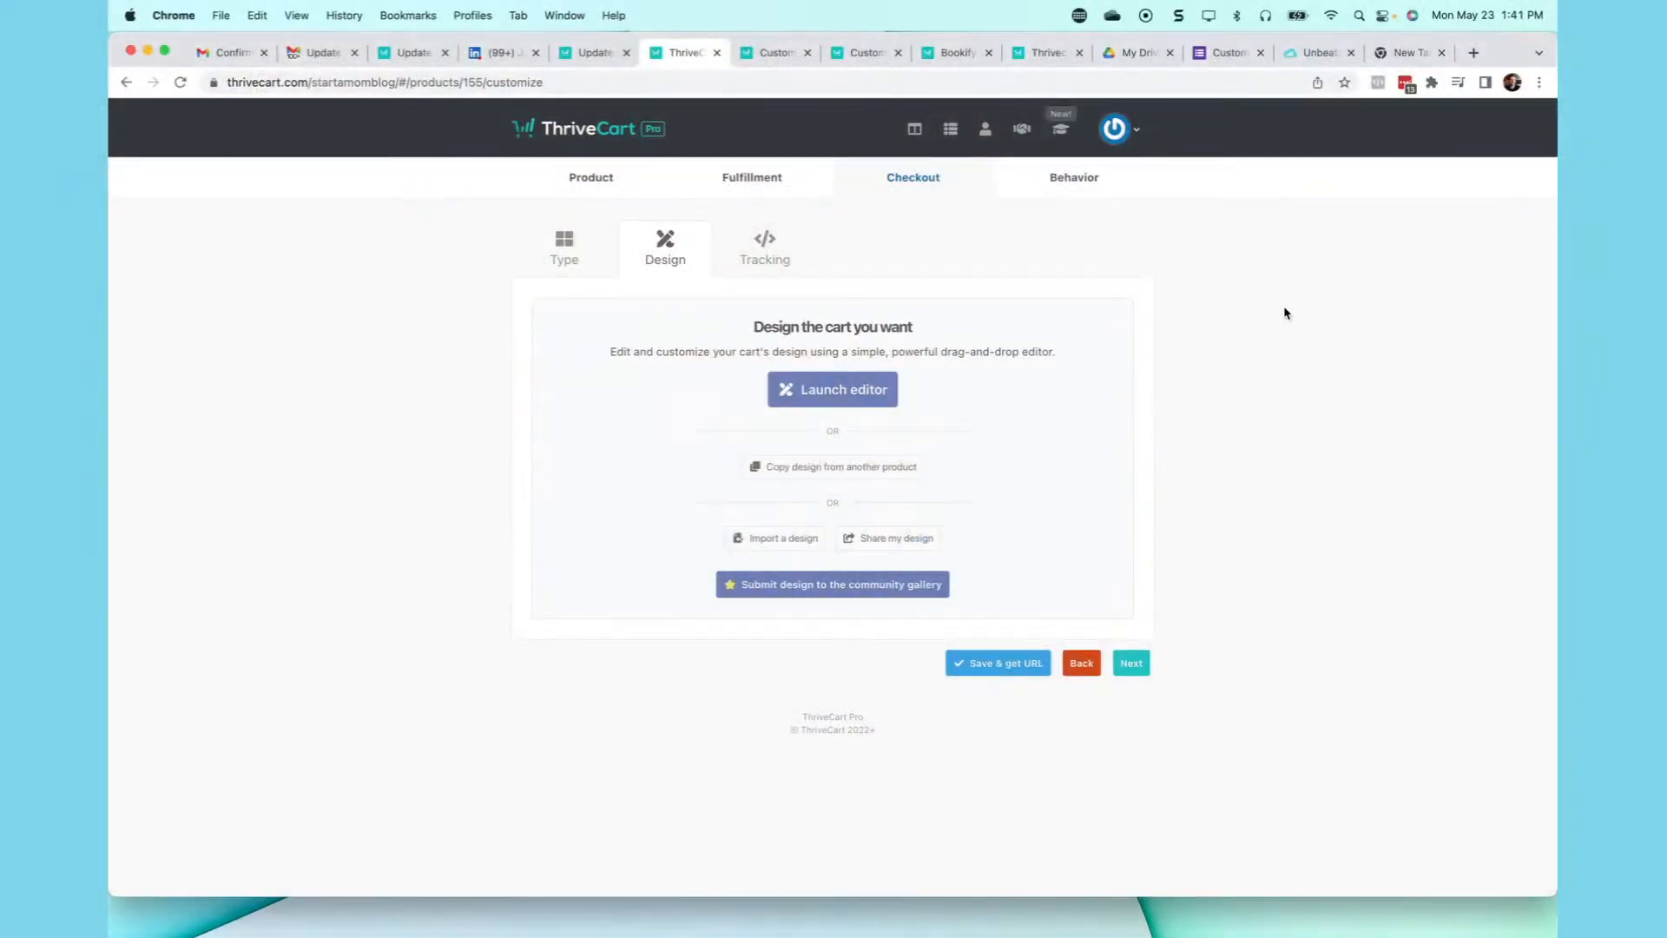
- Launch the drag-and-drop design editor and switch to the success page
click(849, 394)
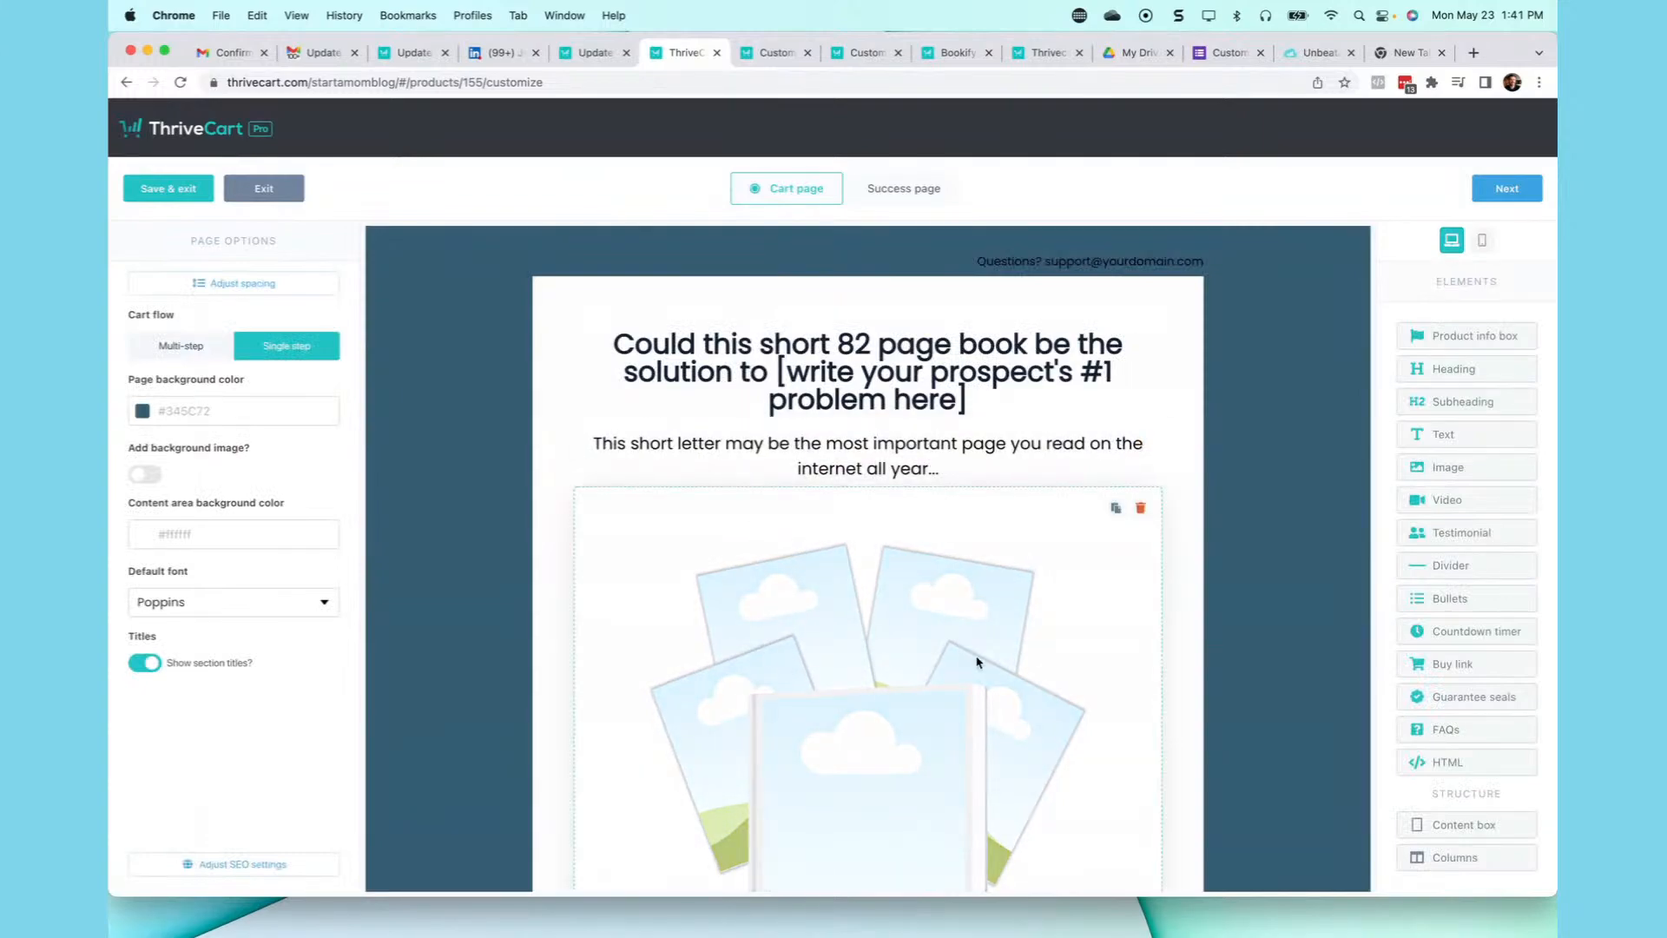
scroll(977, 661, down, 15)
scroll(977, 662, up, 15)
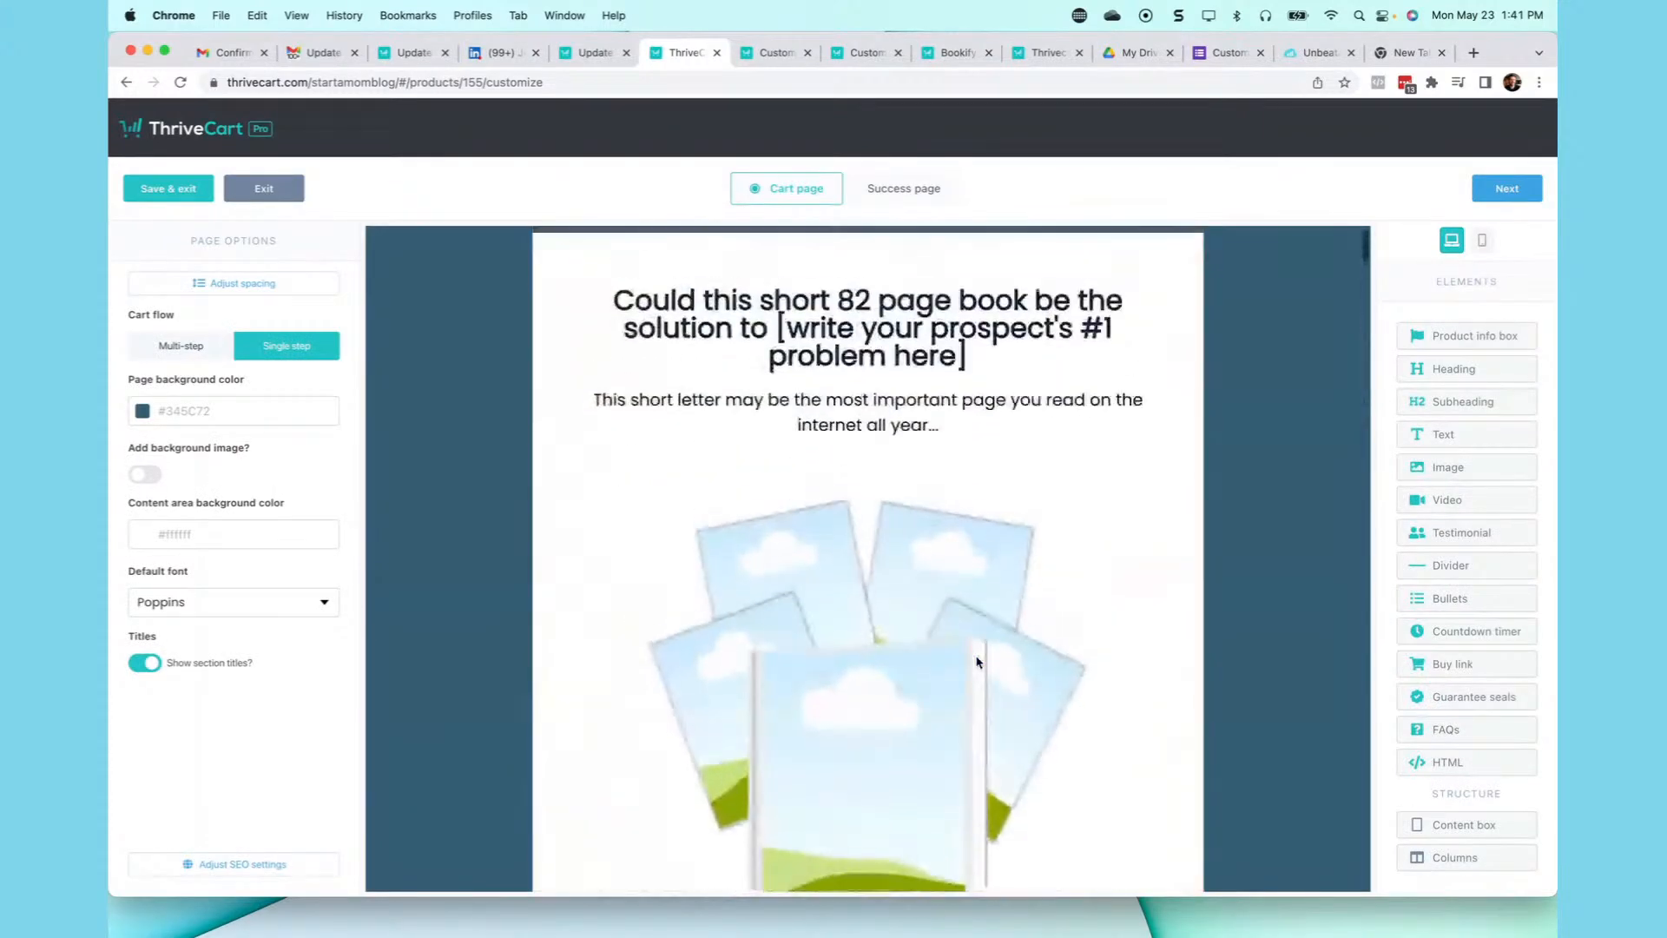
click(916, 200)
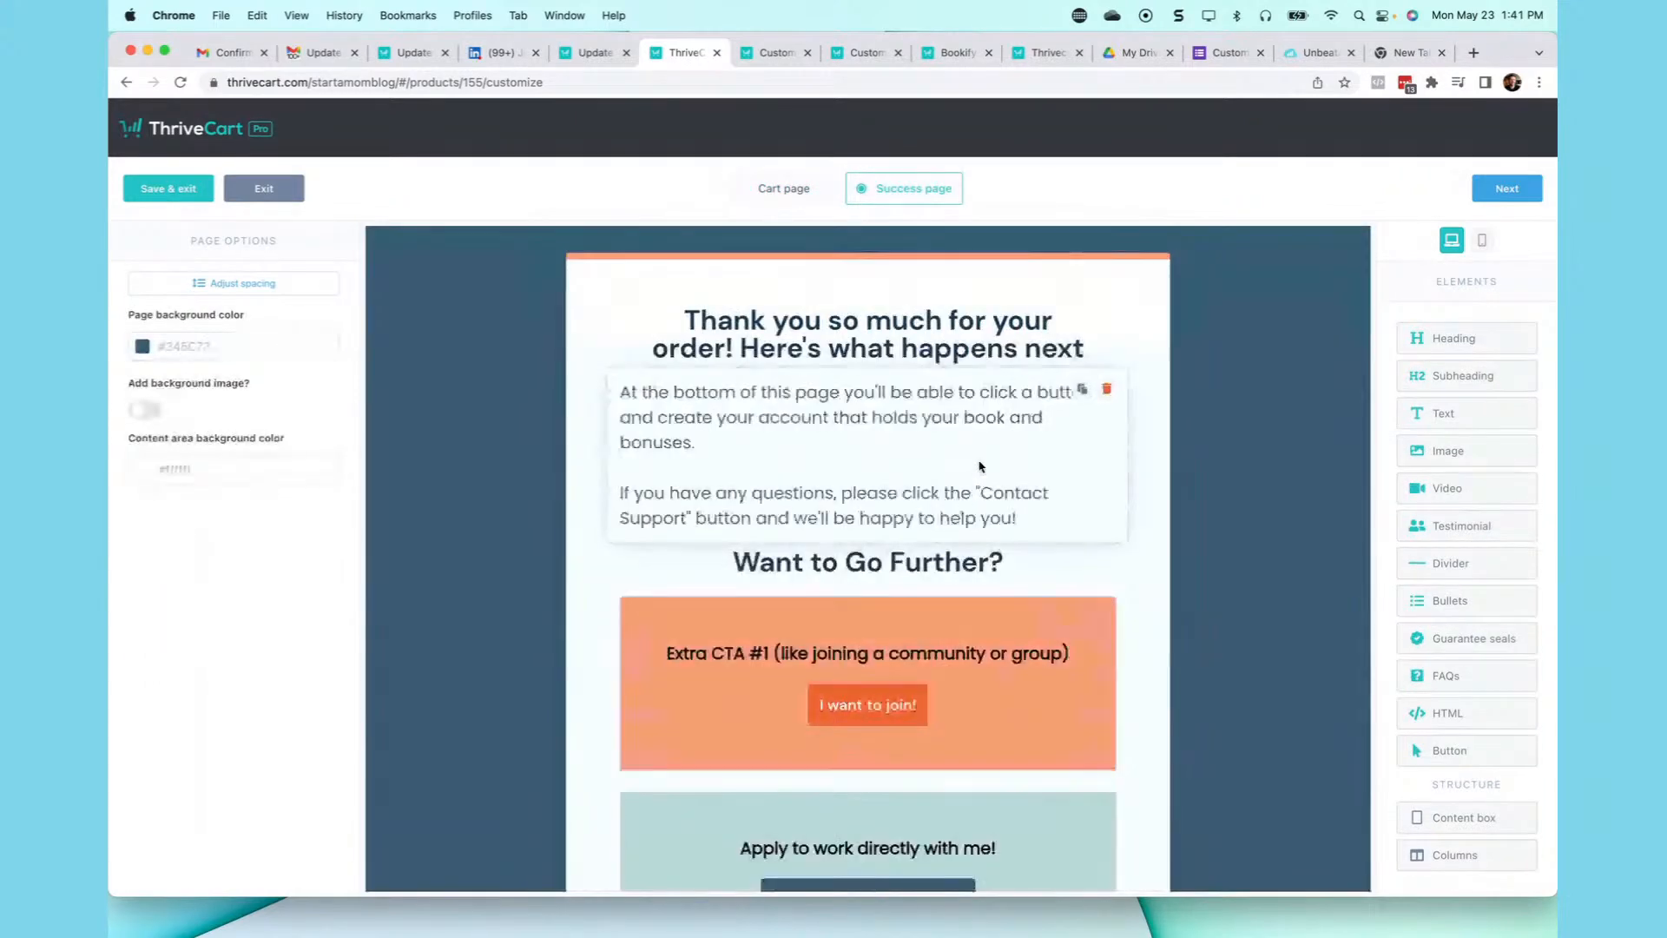
scroll(982, 368, down, 6)
scroll(980, 466, up, 5)
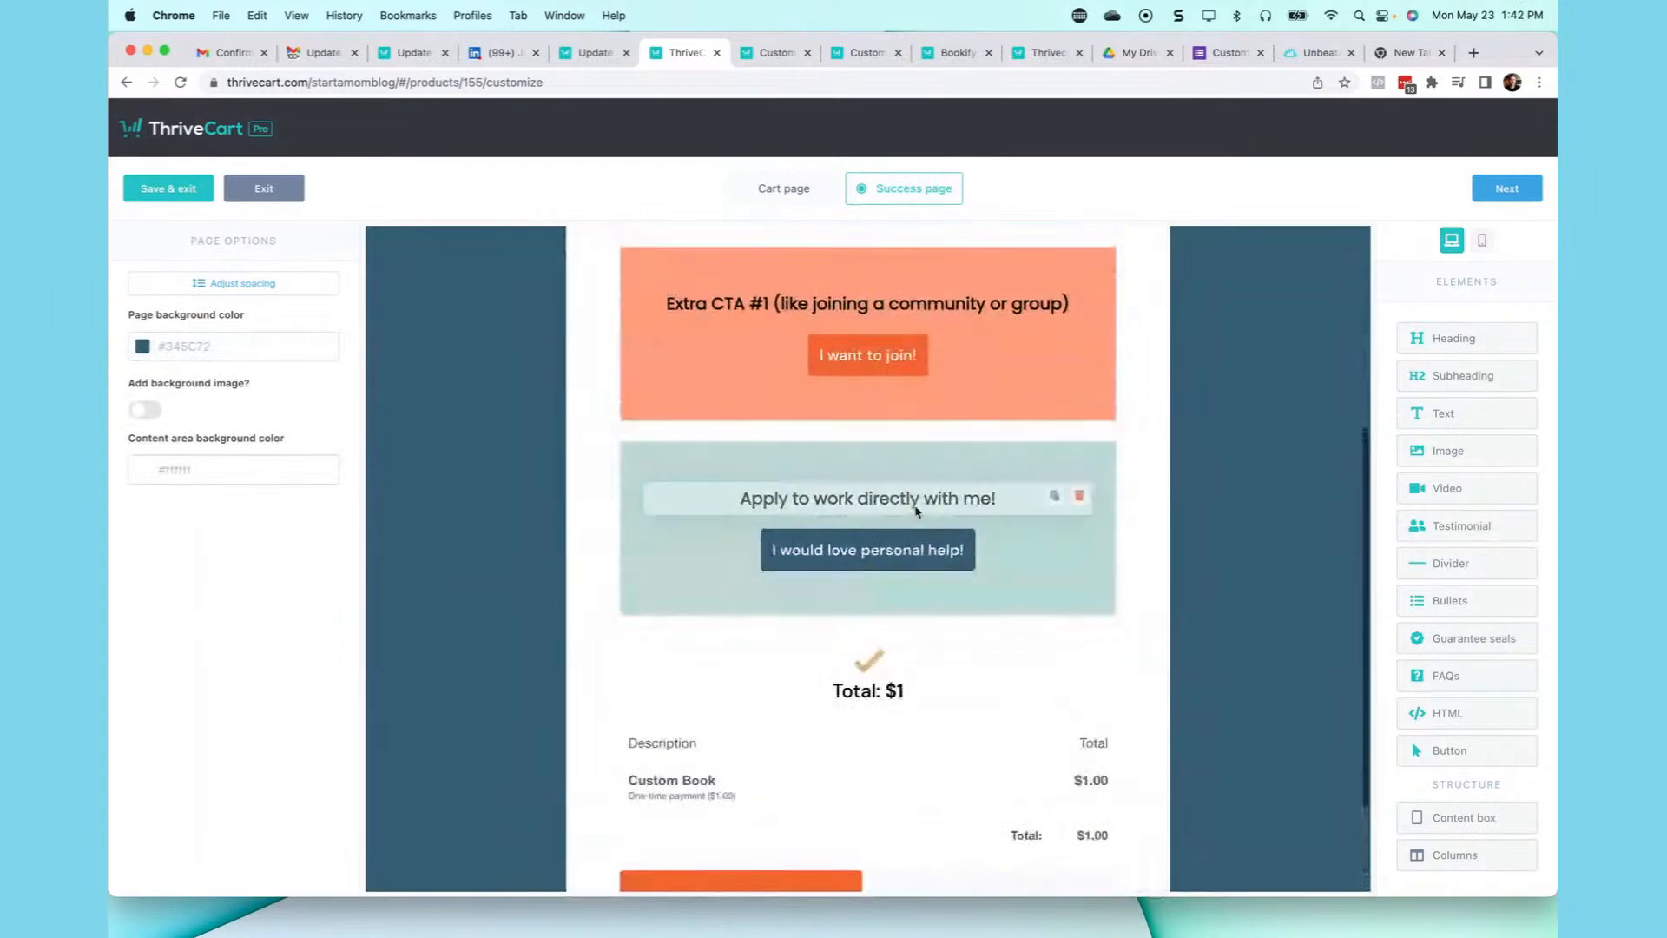
scroll(842, 379, up, 2)
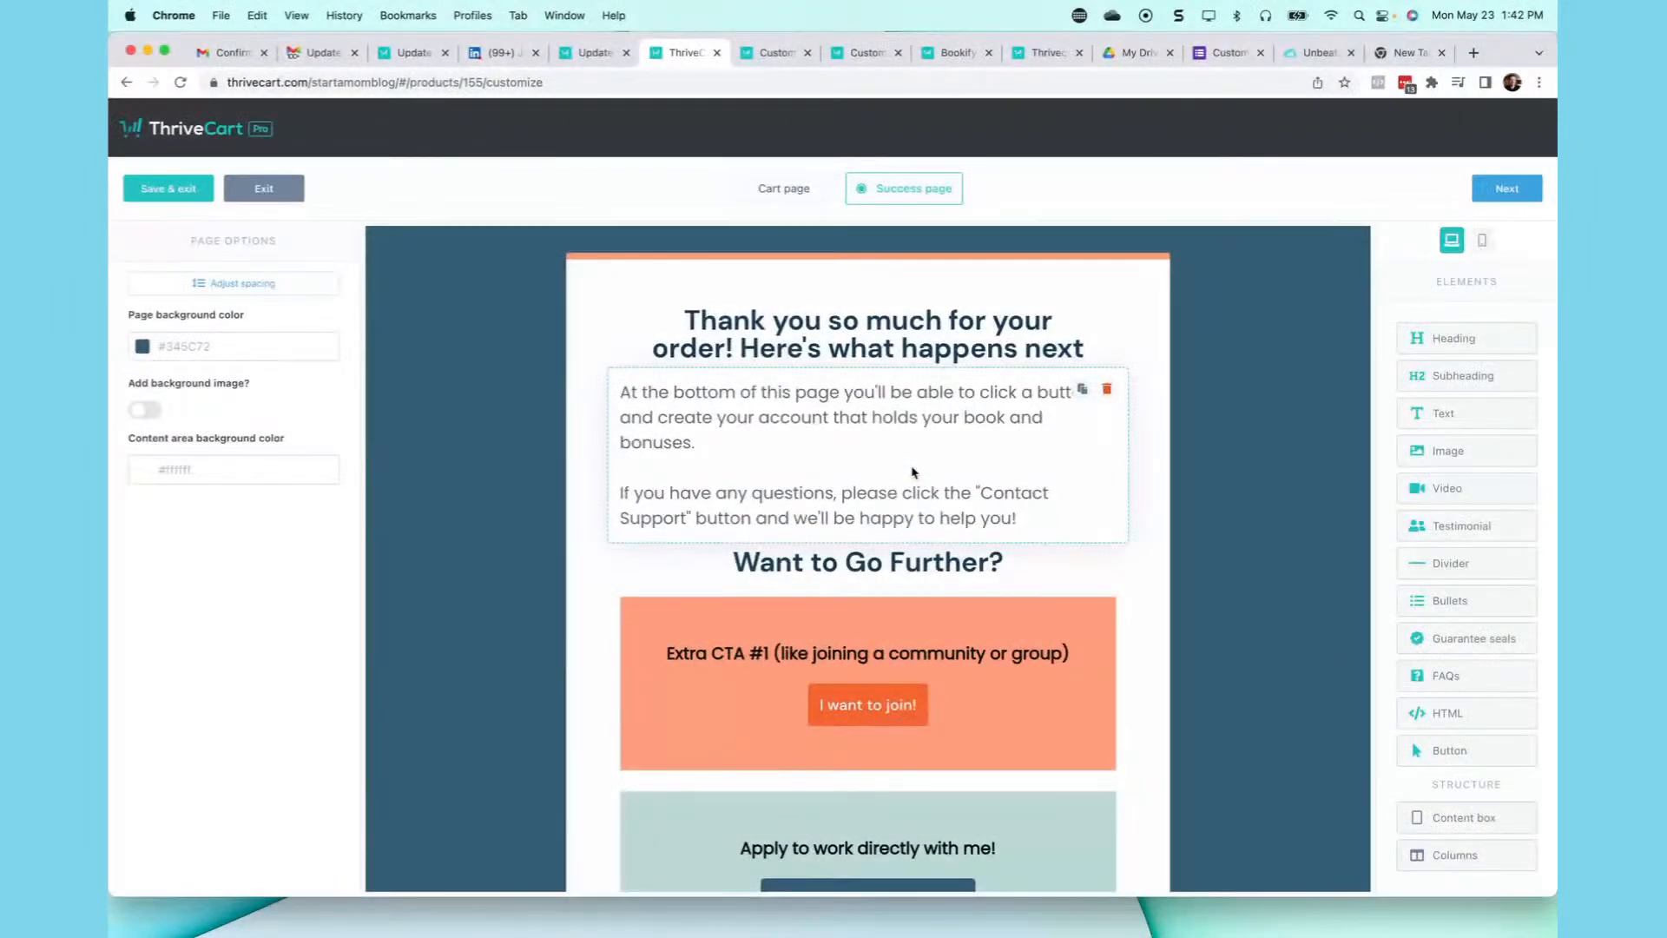
scroll(912, 472, down, 3)
scroll(913, 472, up, 3)
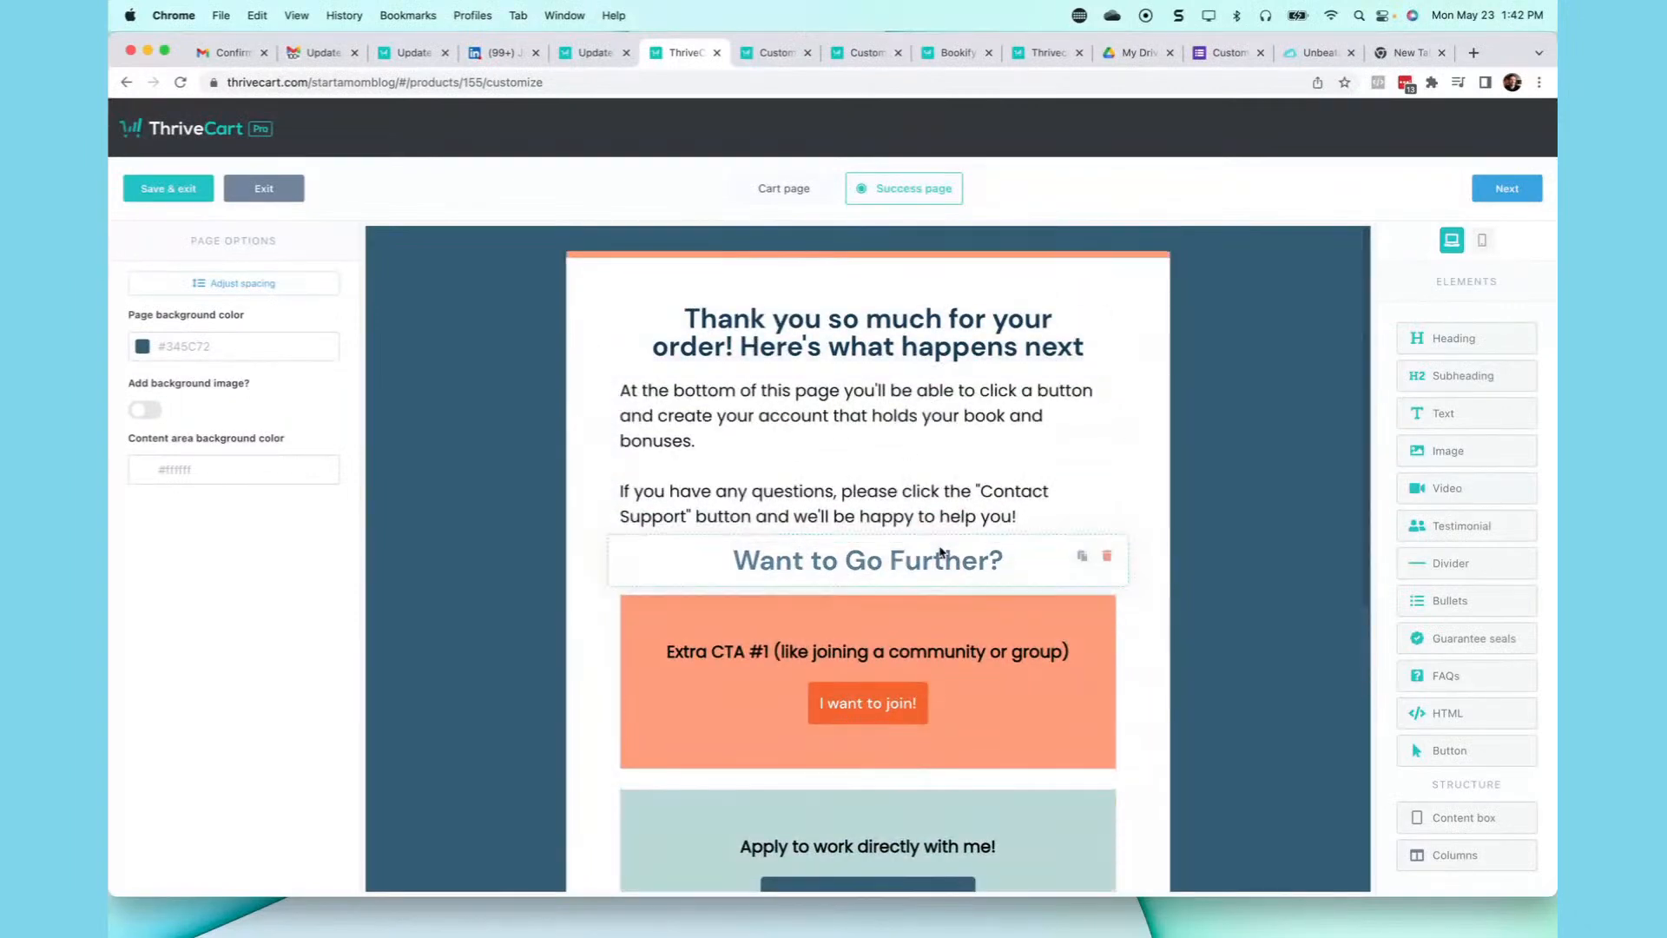
scroll(940, 552, down, 2)
- Delete the Extra CTA #1 and 'Apply to work directly' boxes from the success page
click(1099, 508)
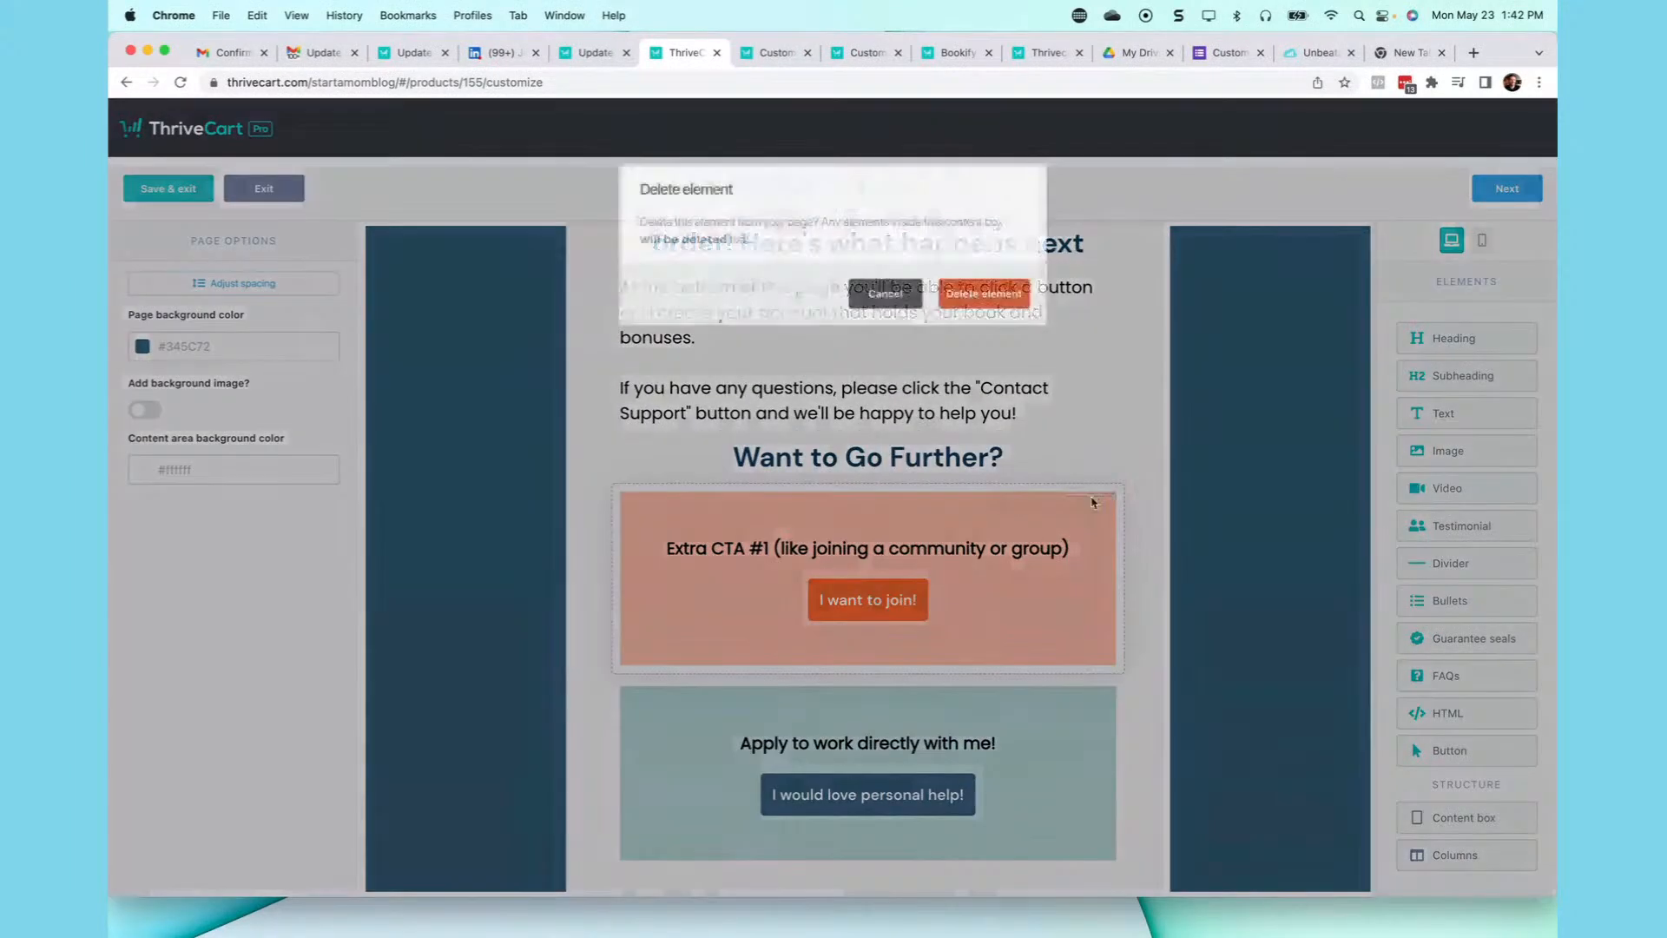
click(978, 293)
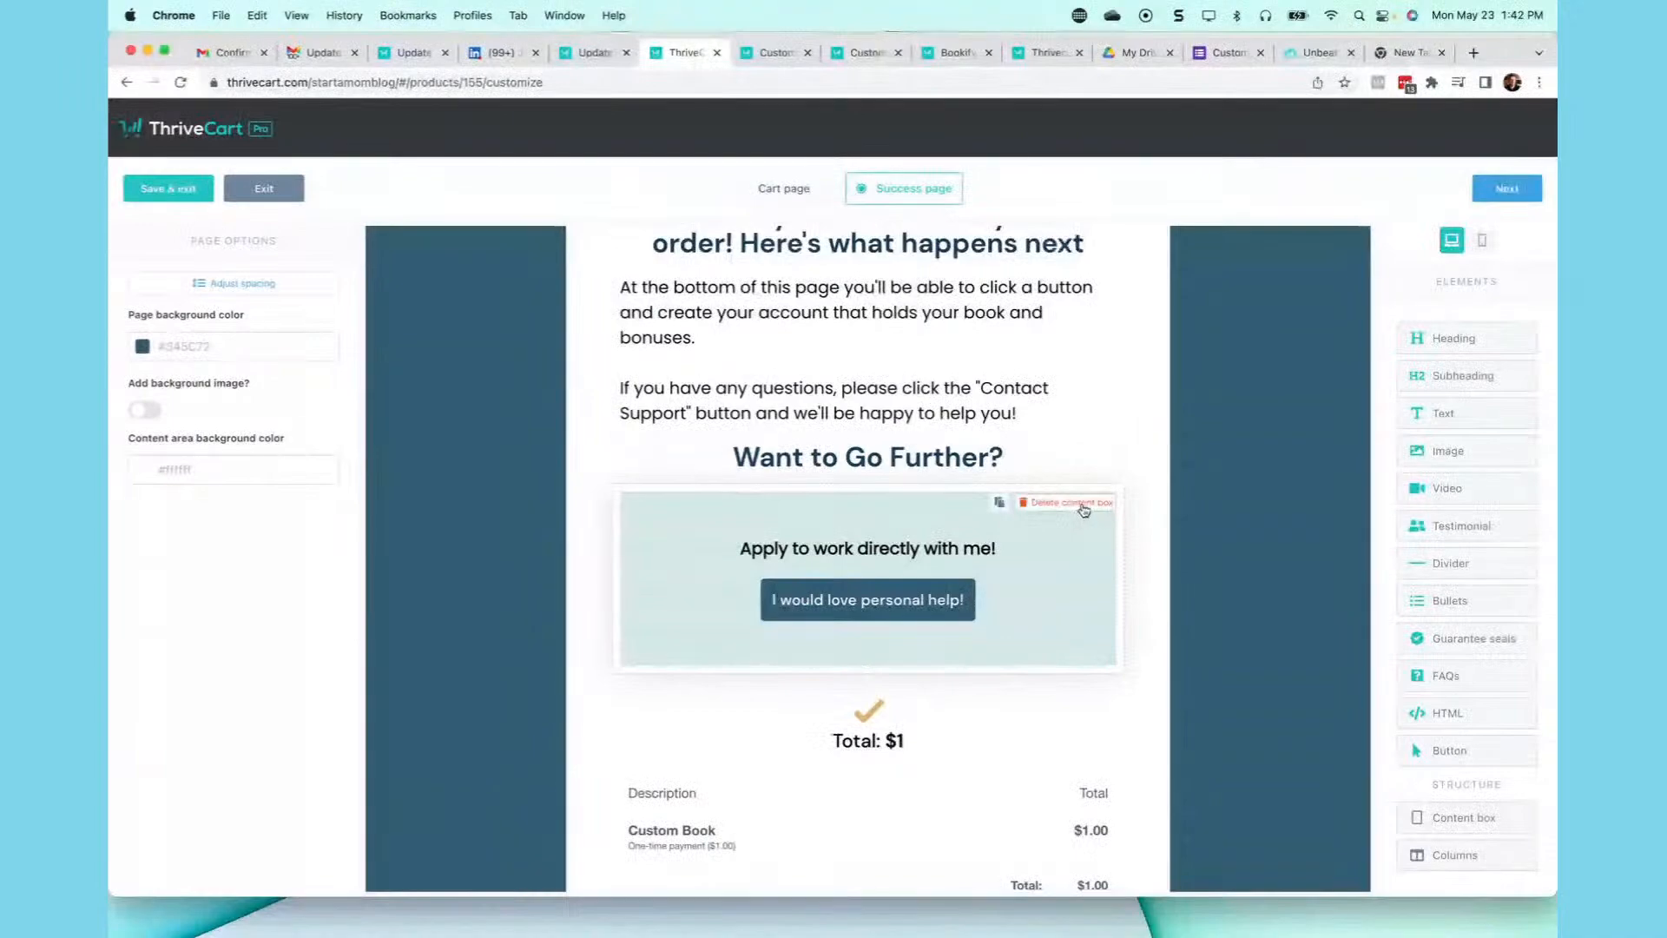
click(1082, 505)
click(980, 292)
- Replace the 'Want to Go Further?' heading with 'Customize Your _____ Book / Mug'
click(996, 454)
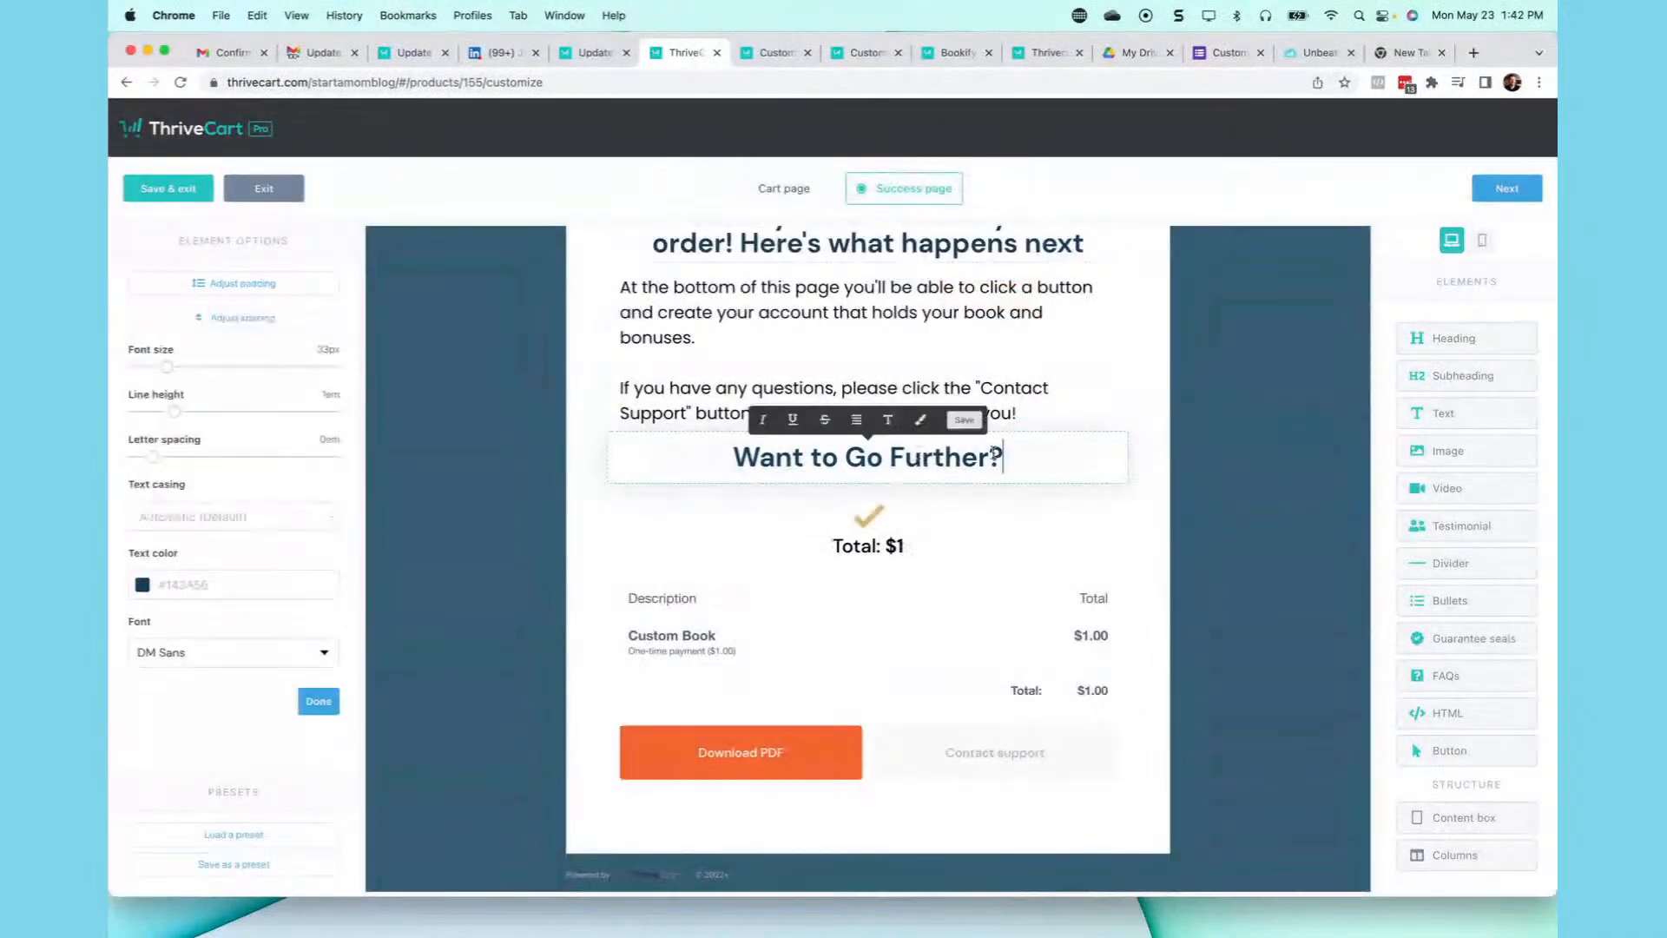
text(Customize Your _____ Book / )
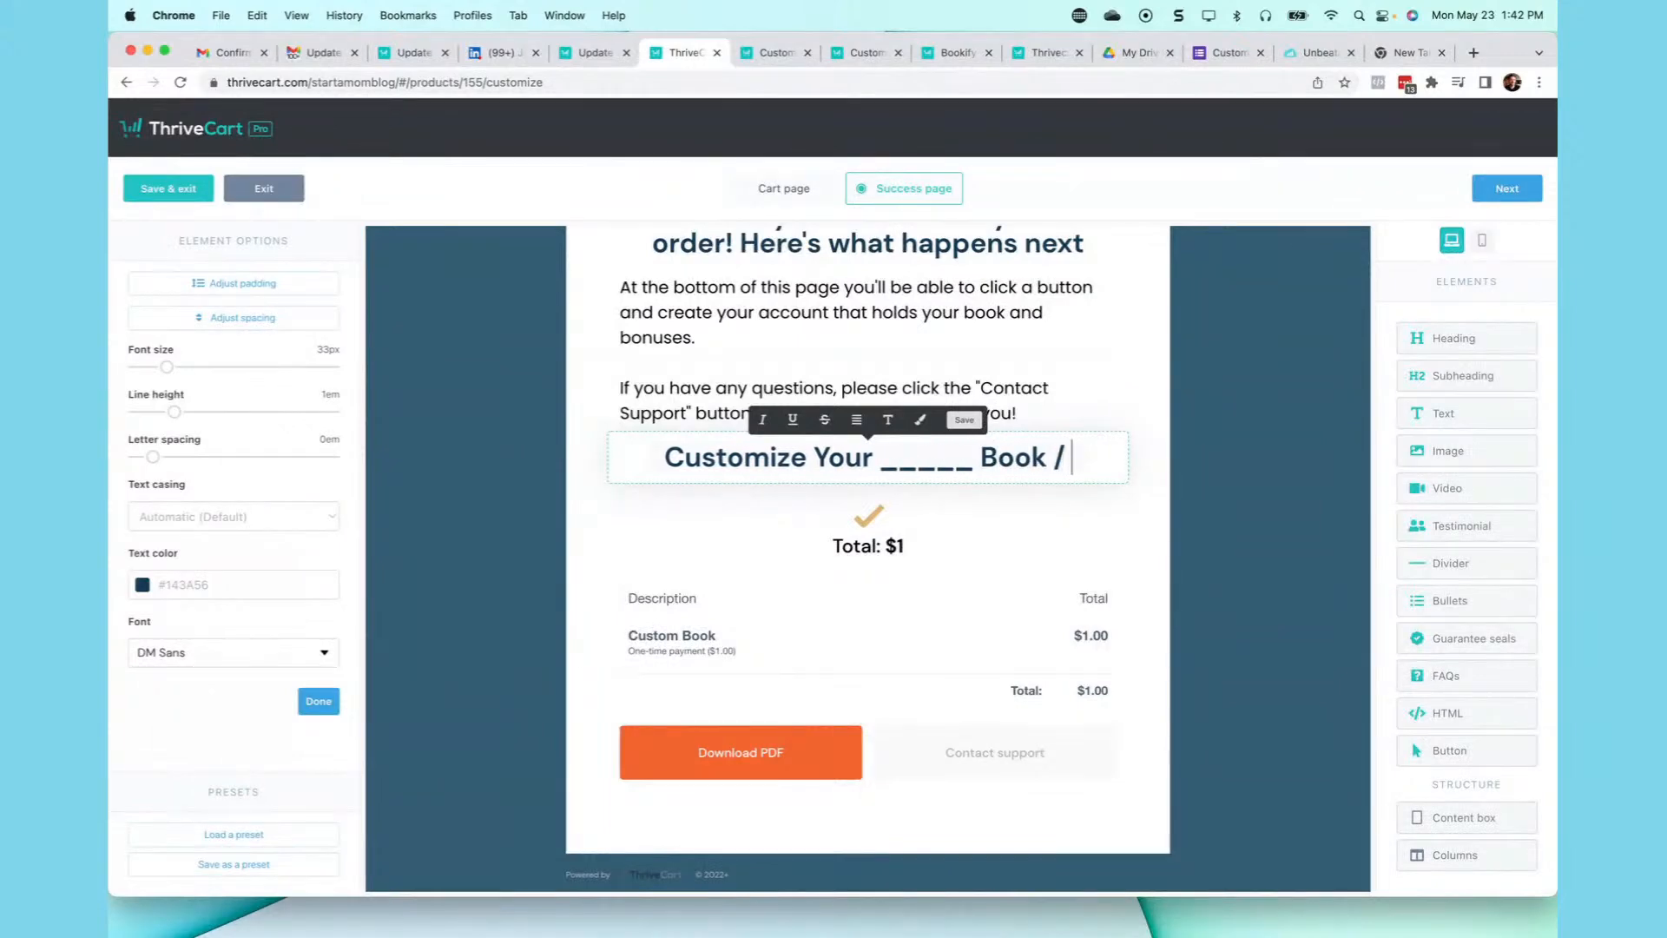
text(Mug)
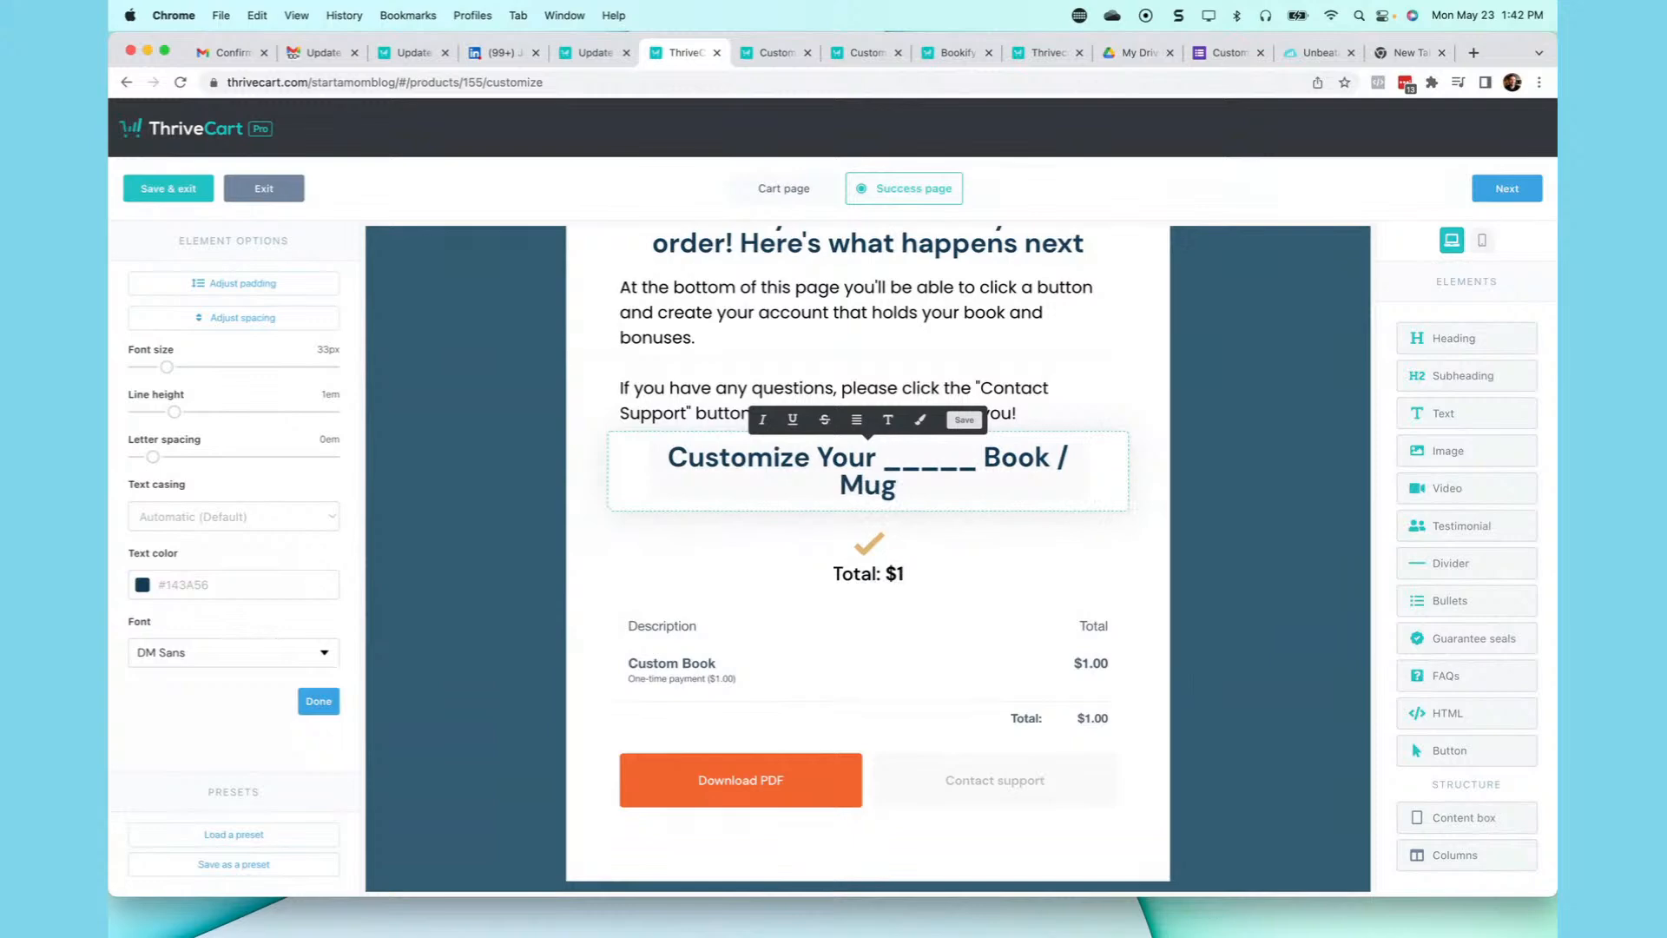
click(1229, 504)
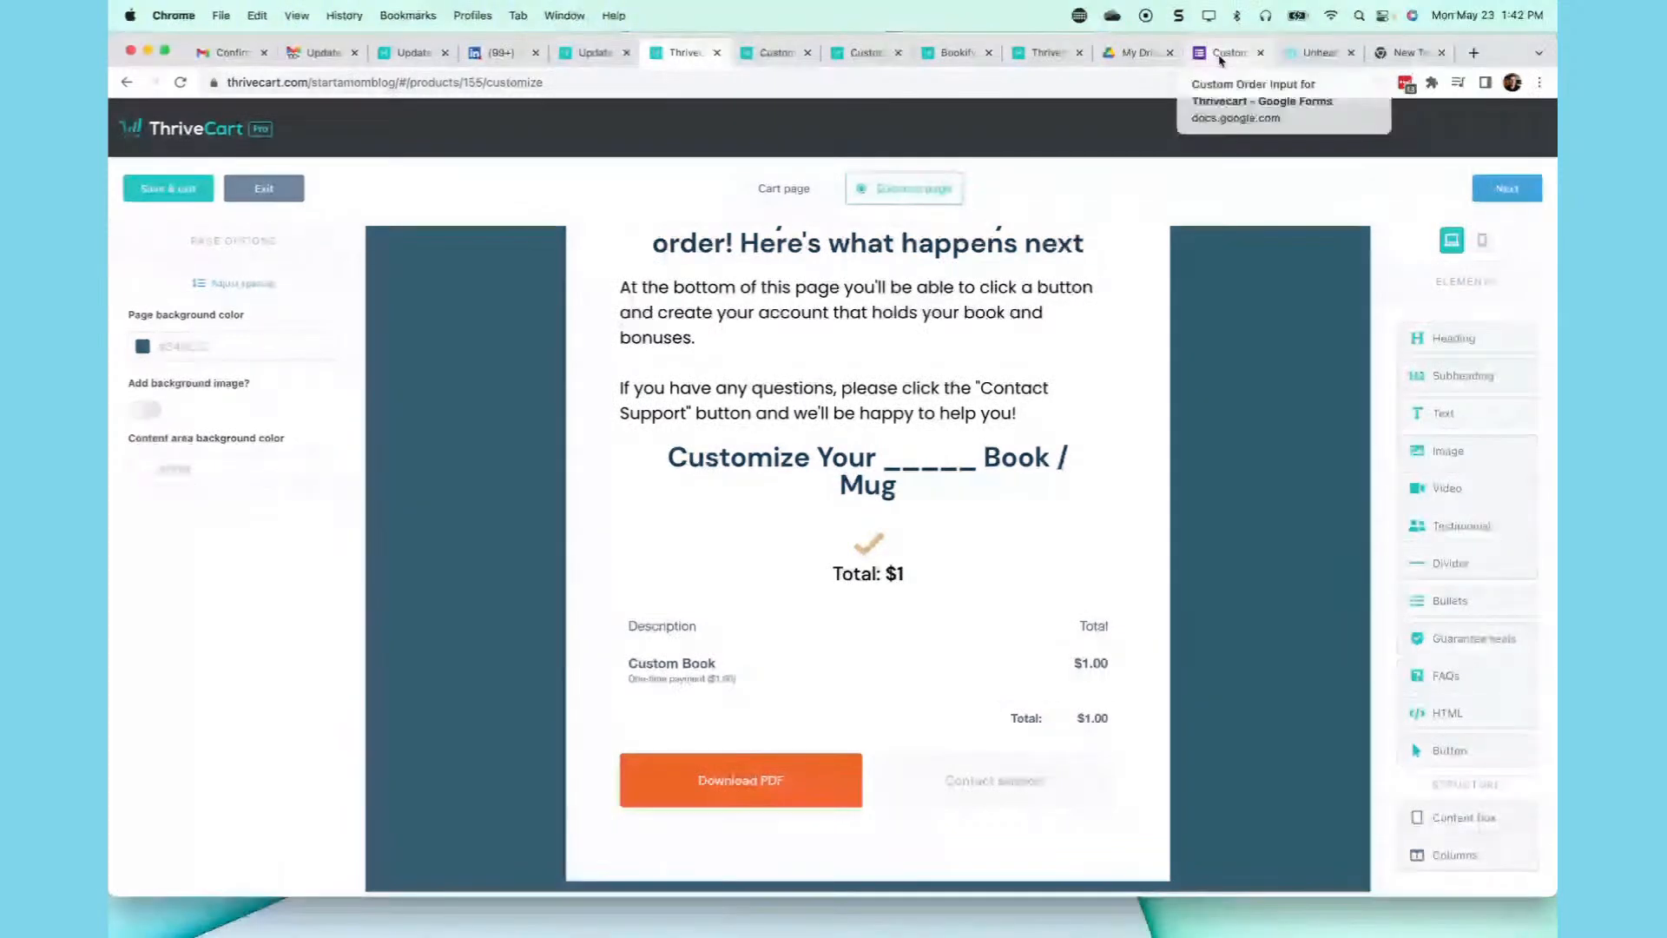
click(1220, 57)
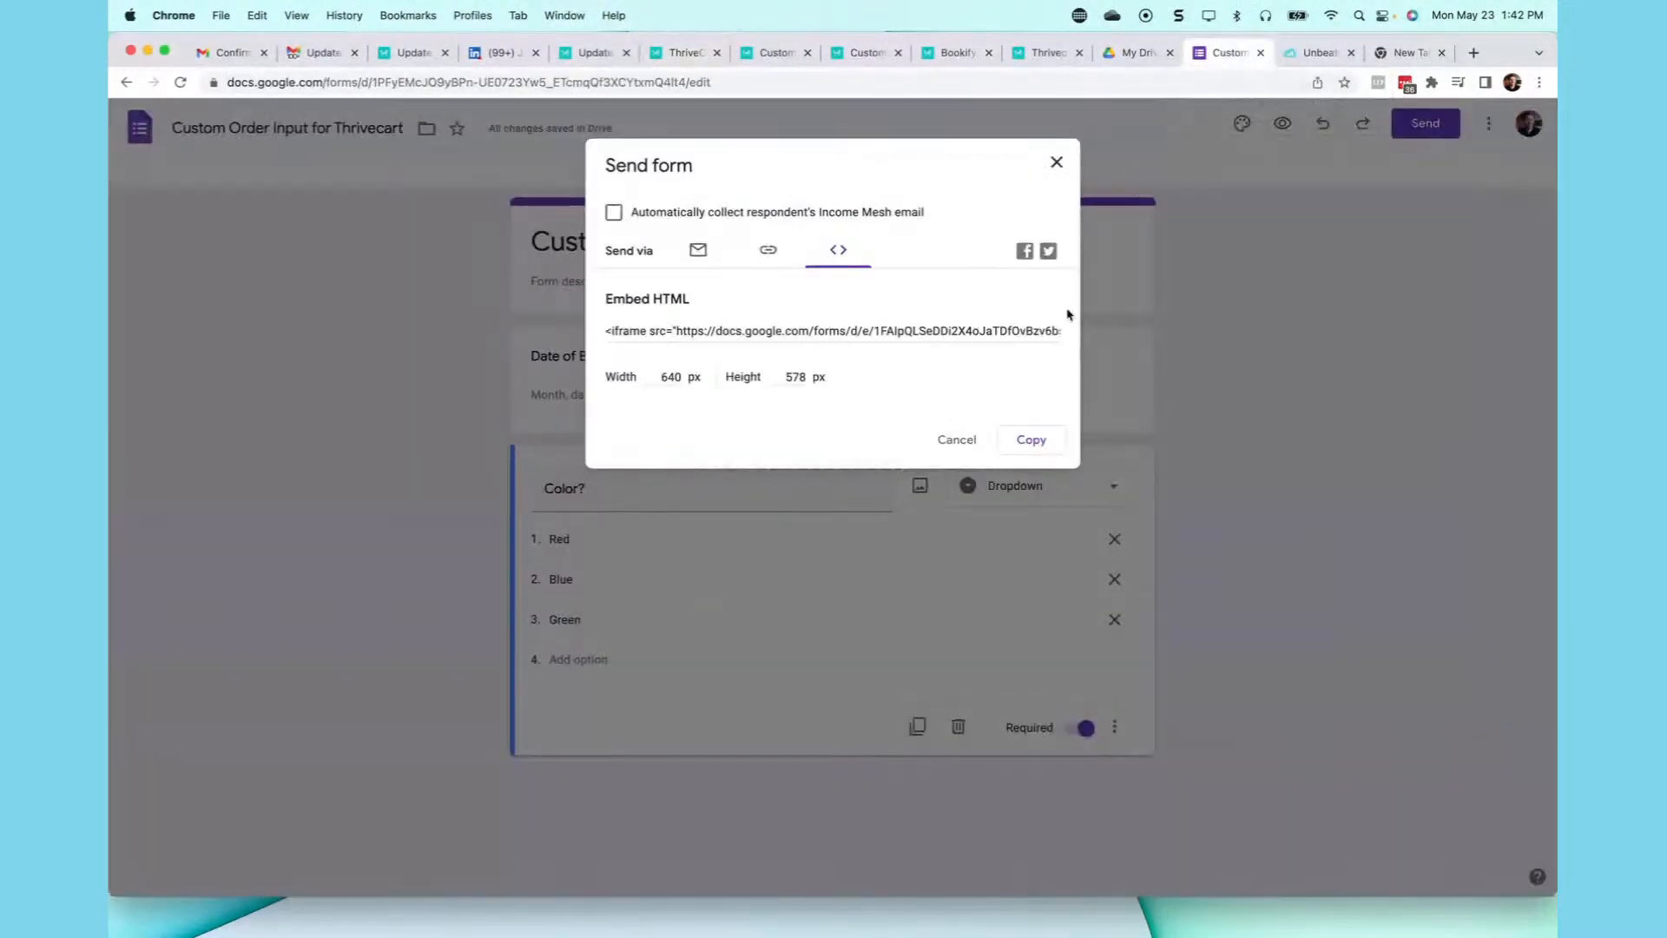
- Review the Google Form's Date of Birth and Color? dropdown questions
click(955, 441)
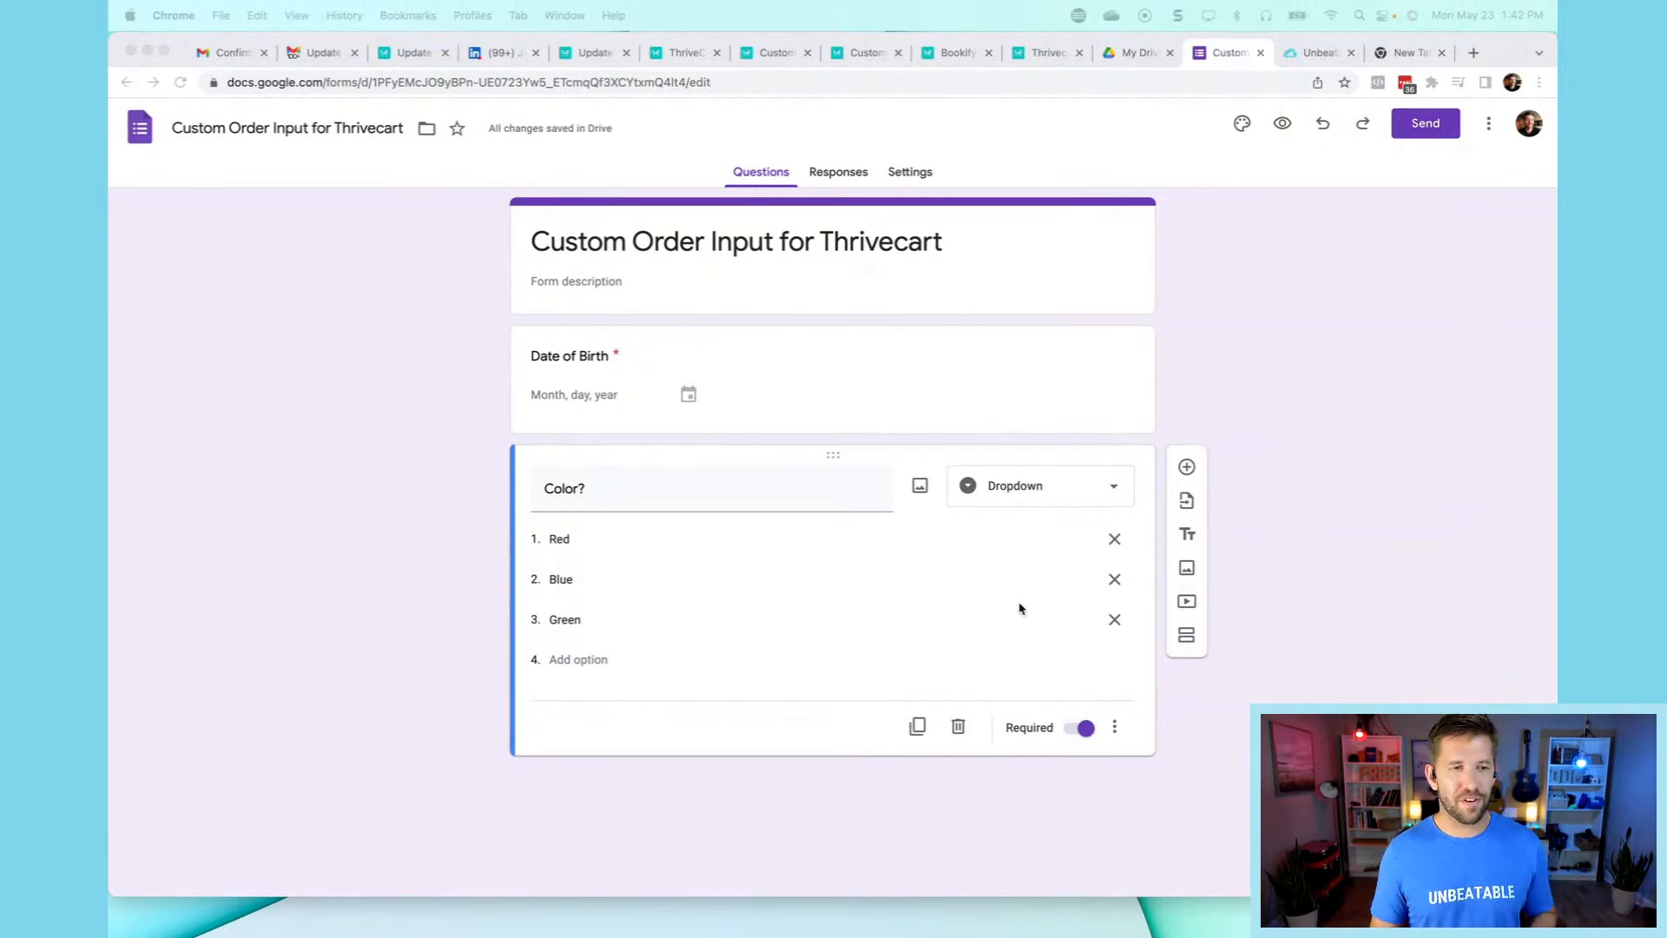
click(1370, 475)
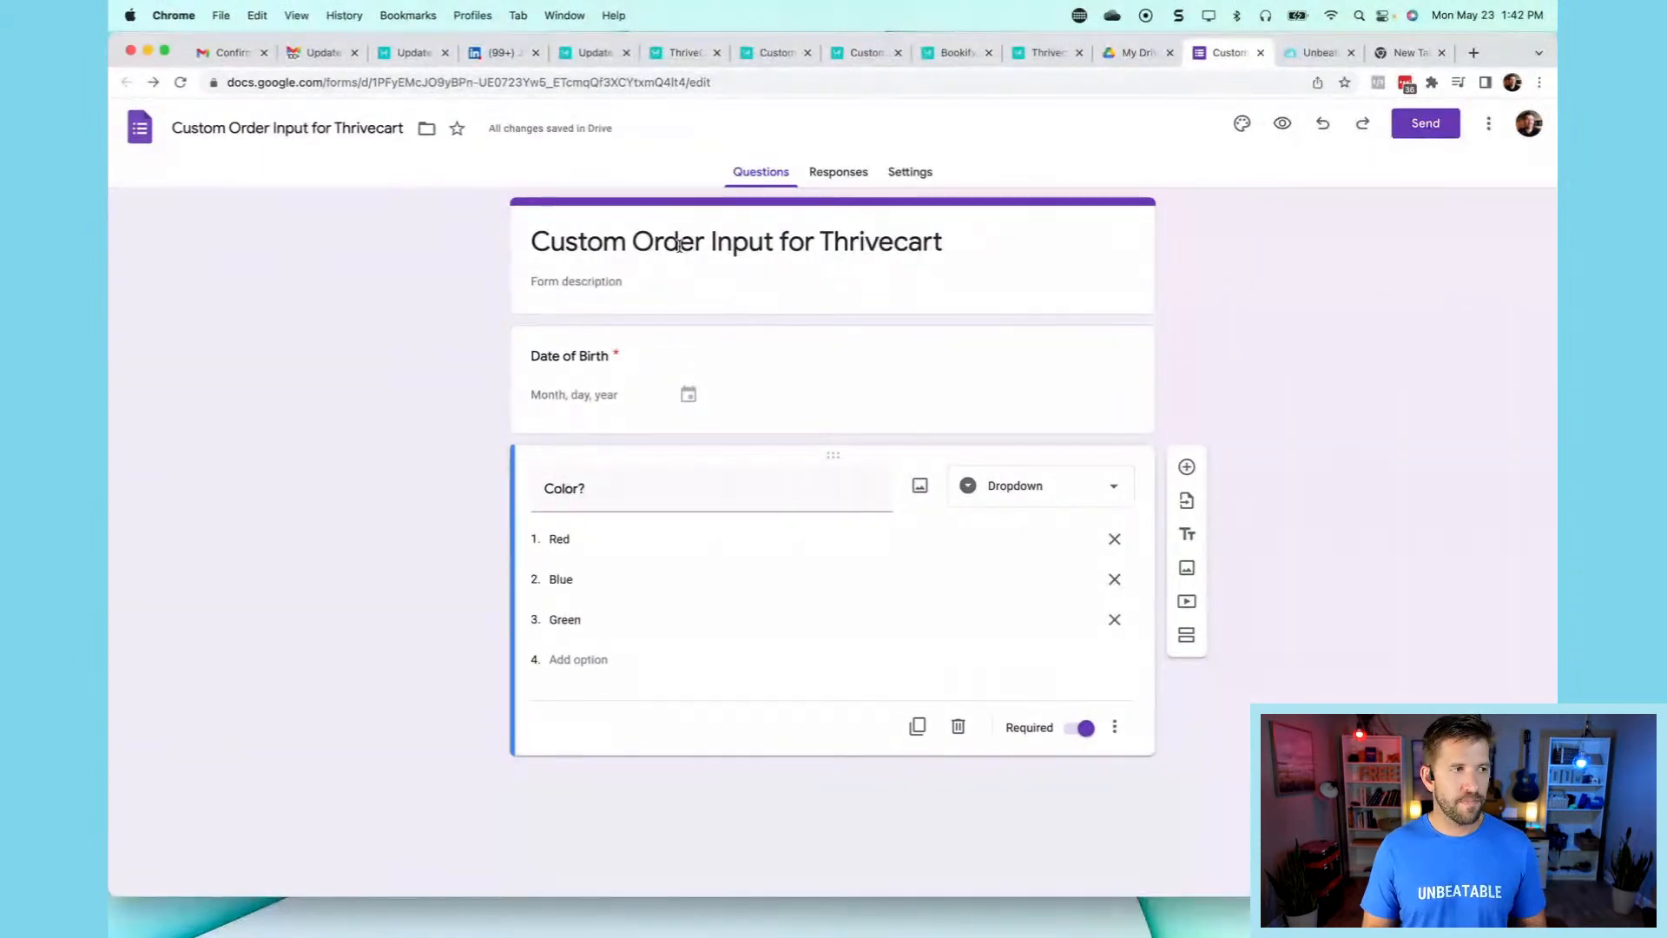
click(615, 358)
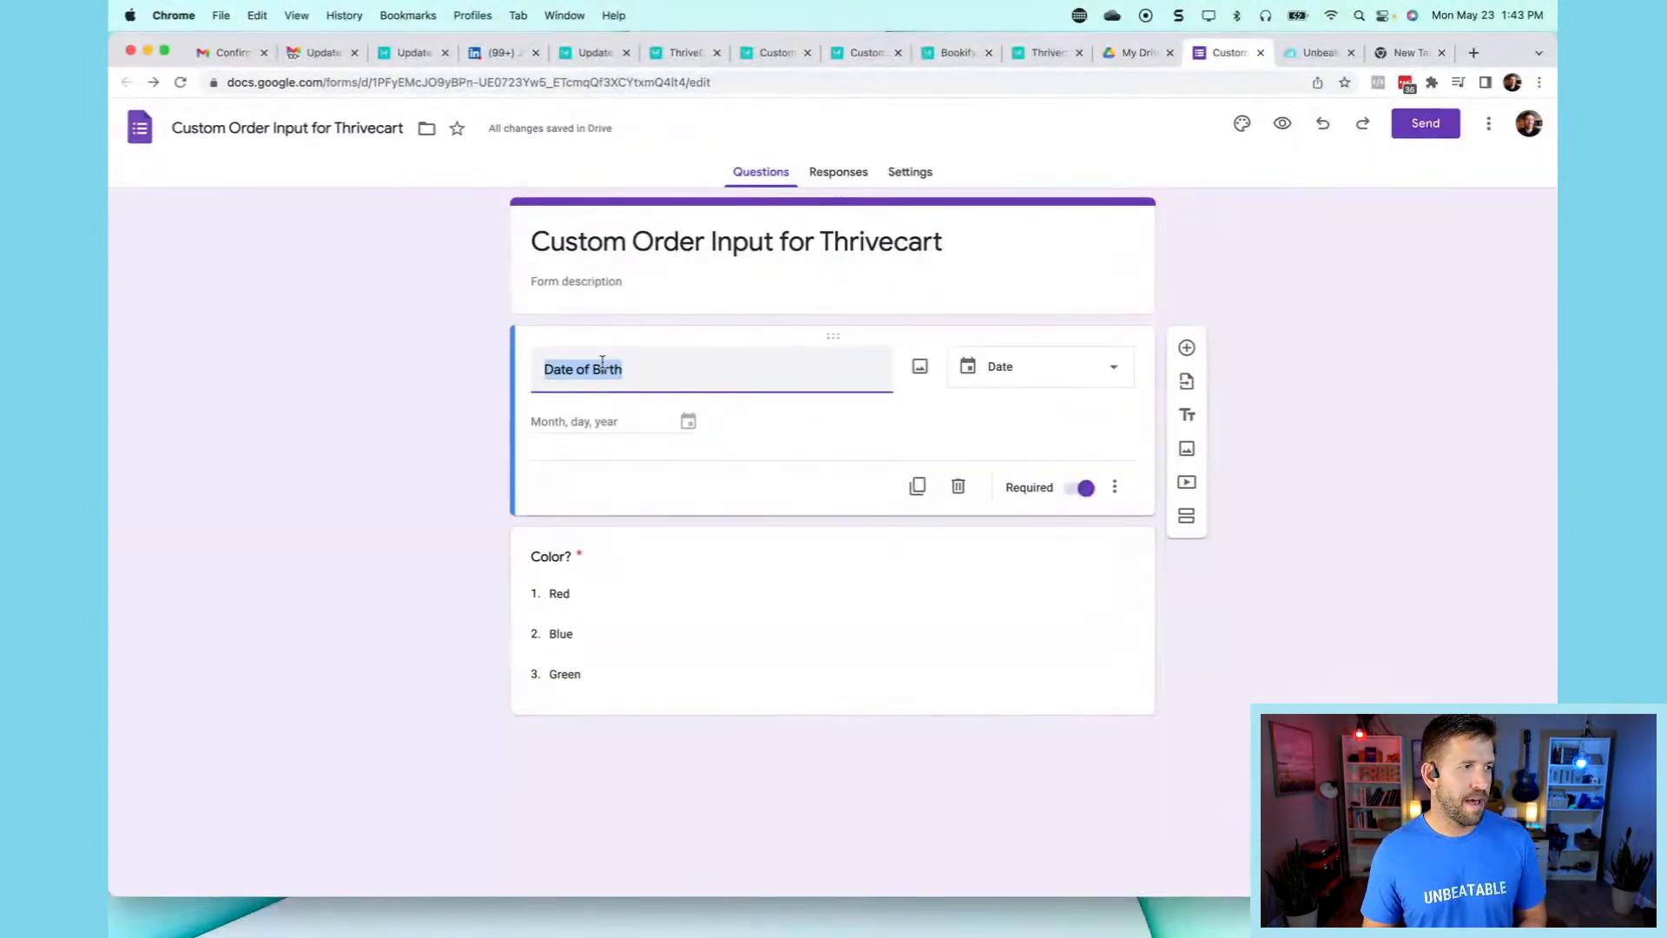
click(535, 560)
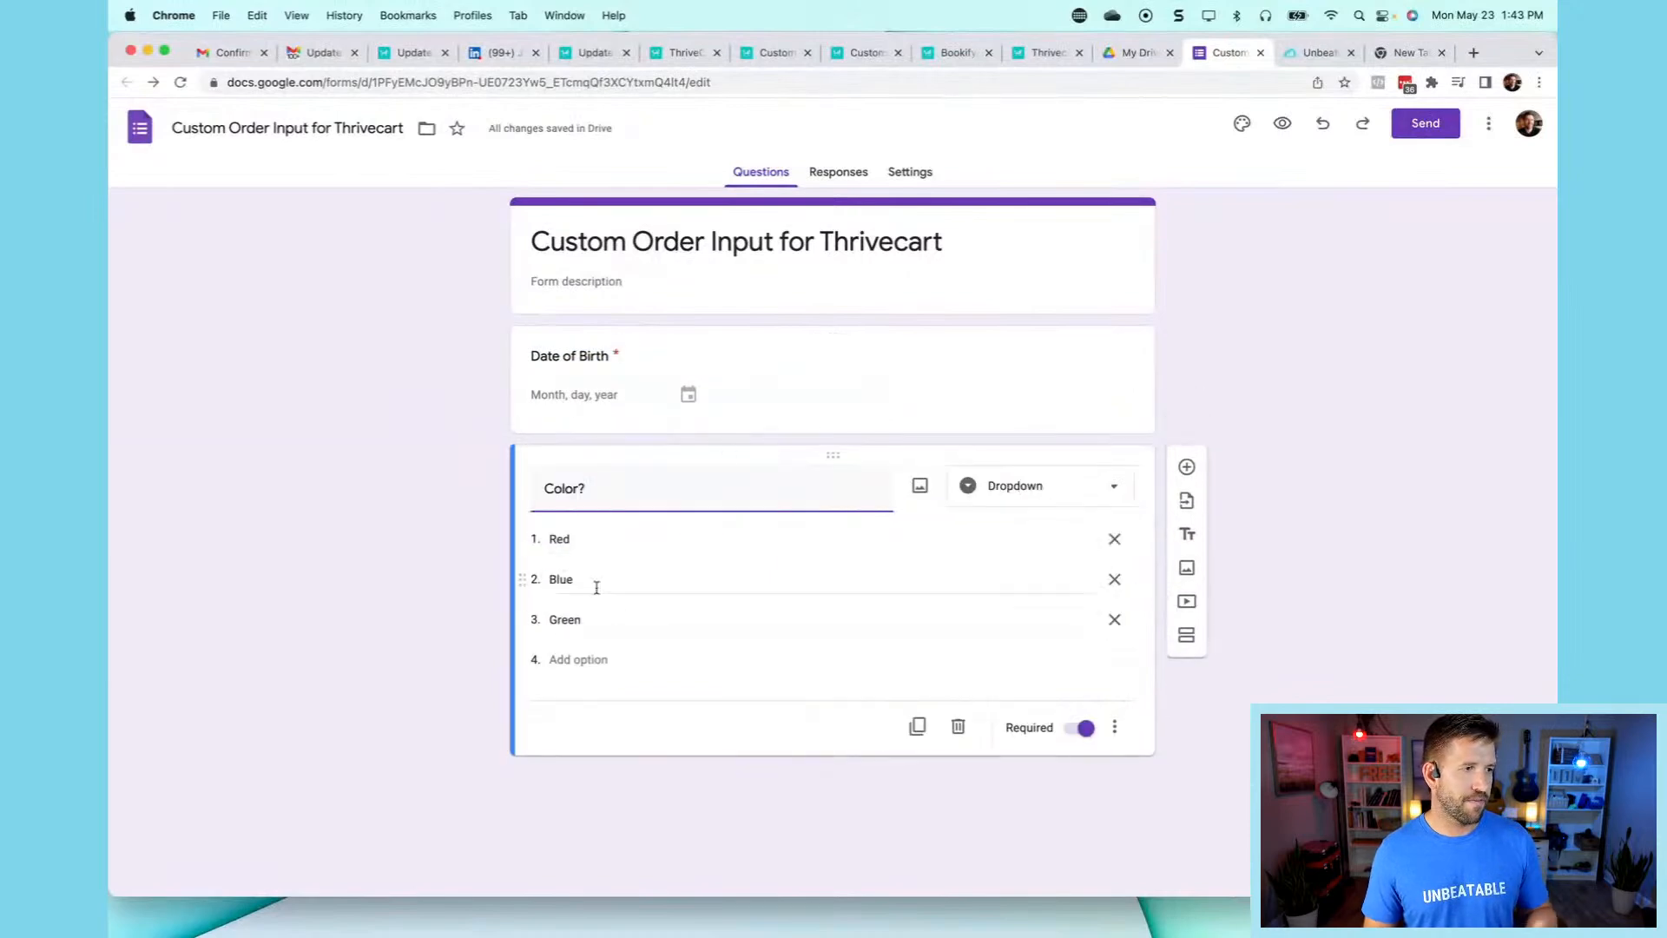
click(1387, 538)
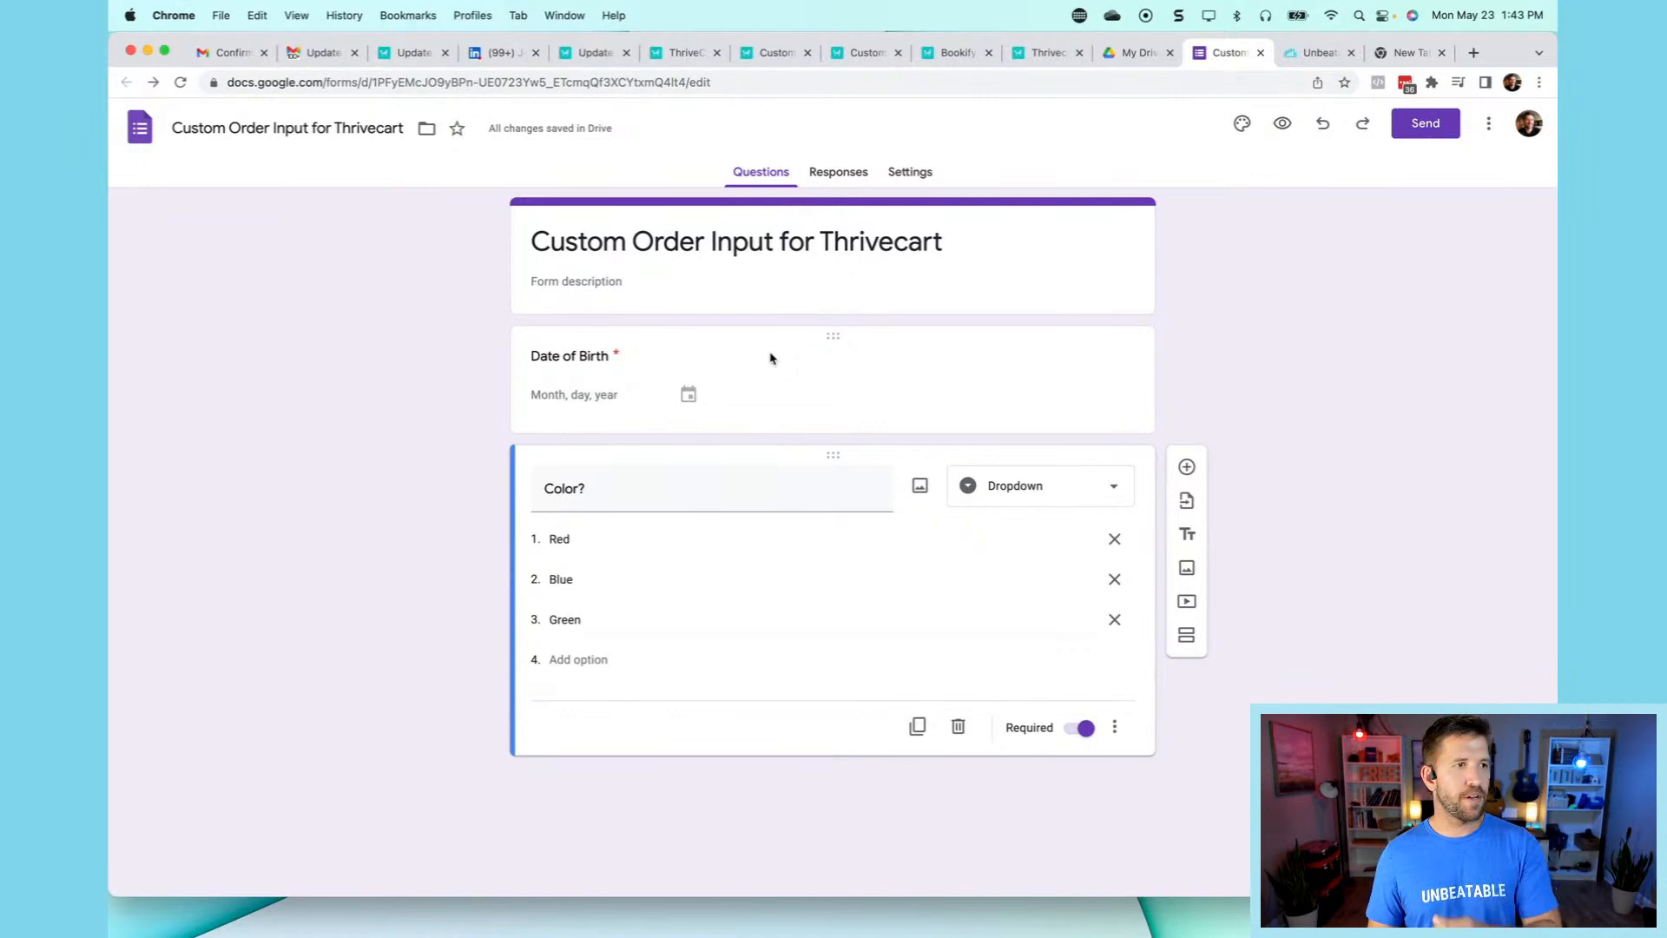
- Copy the Google Form's iframe embed HTML from the Send dialog
click(1422, 126)
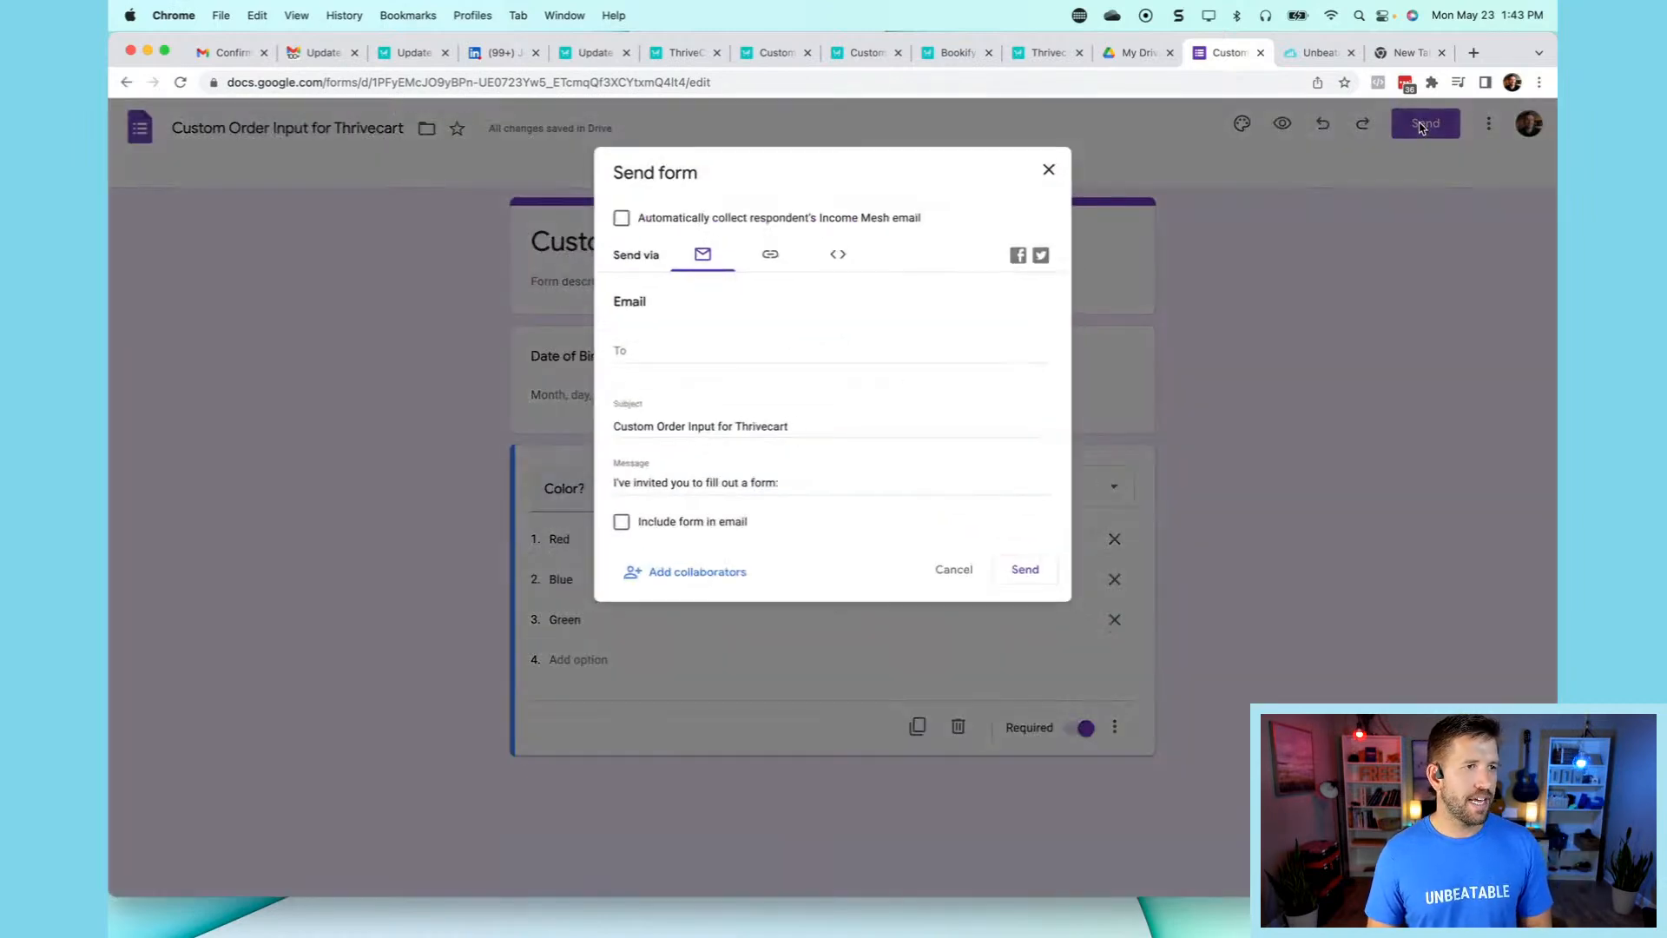
click(840, 250)
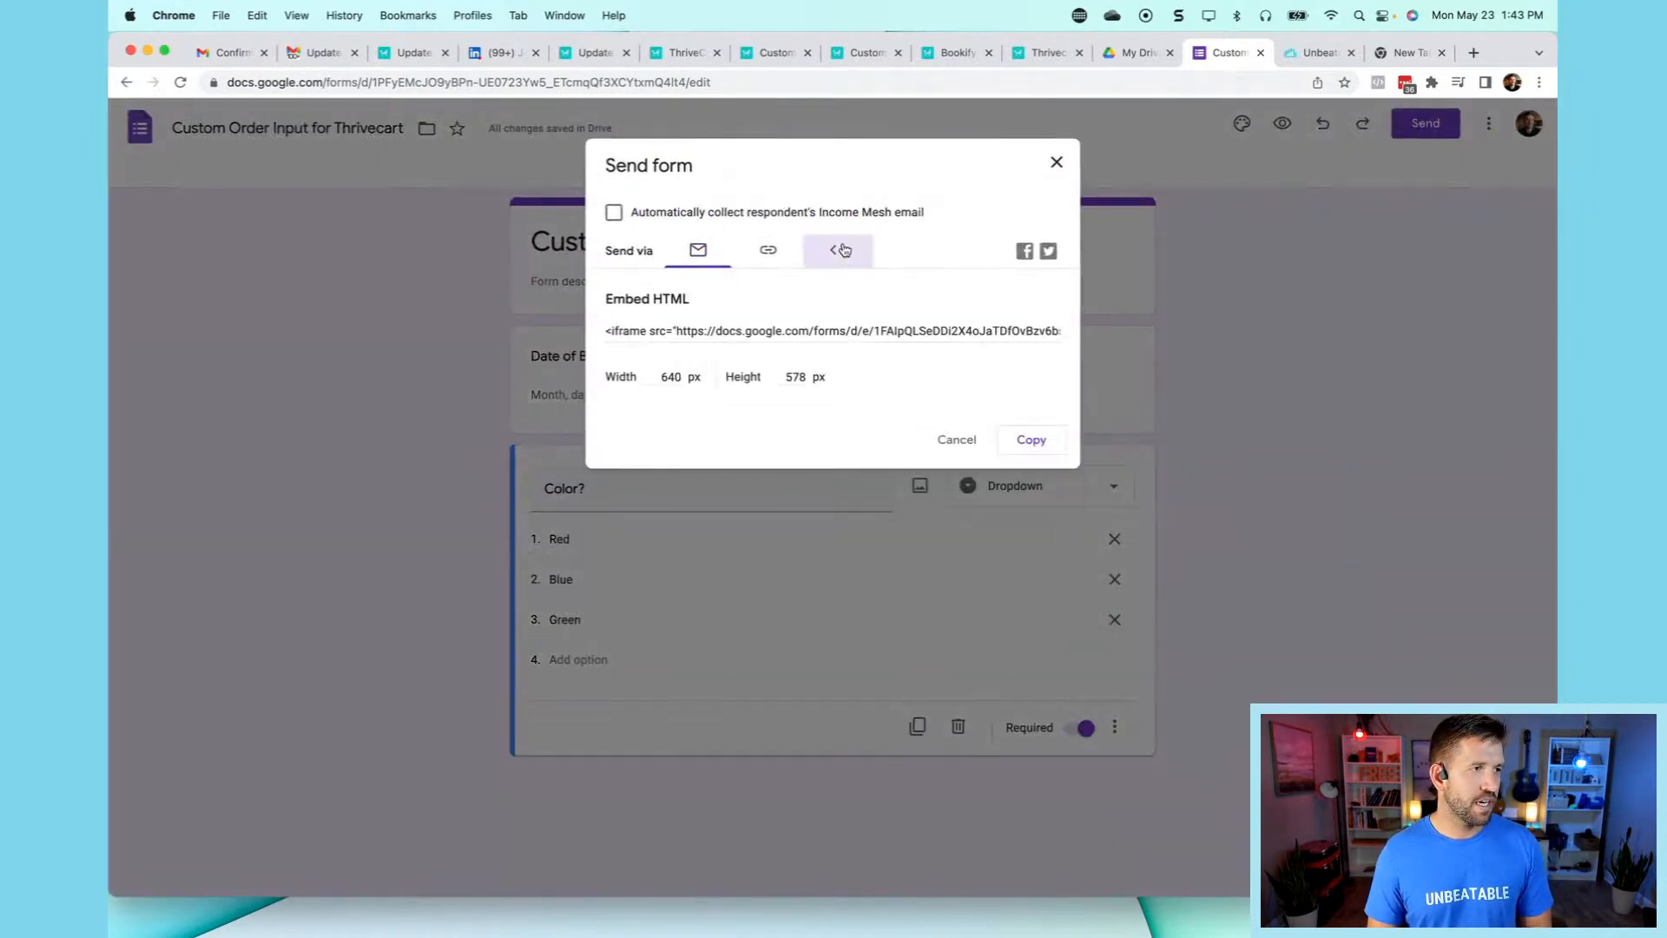
click(732, 337)
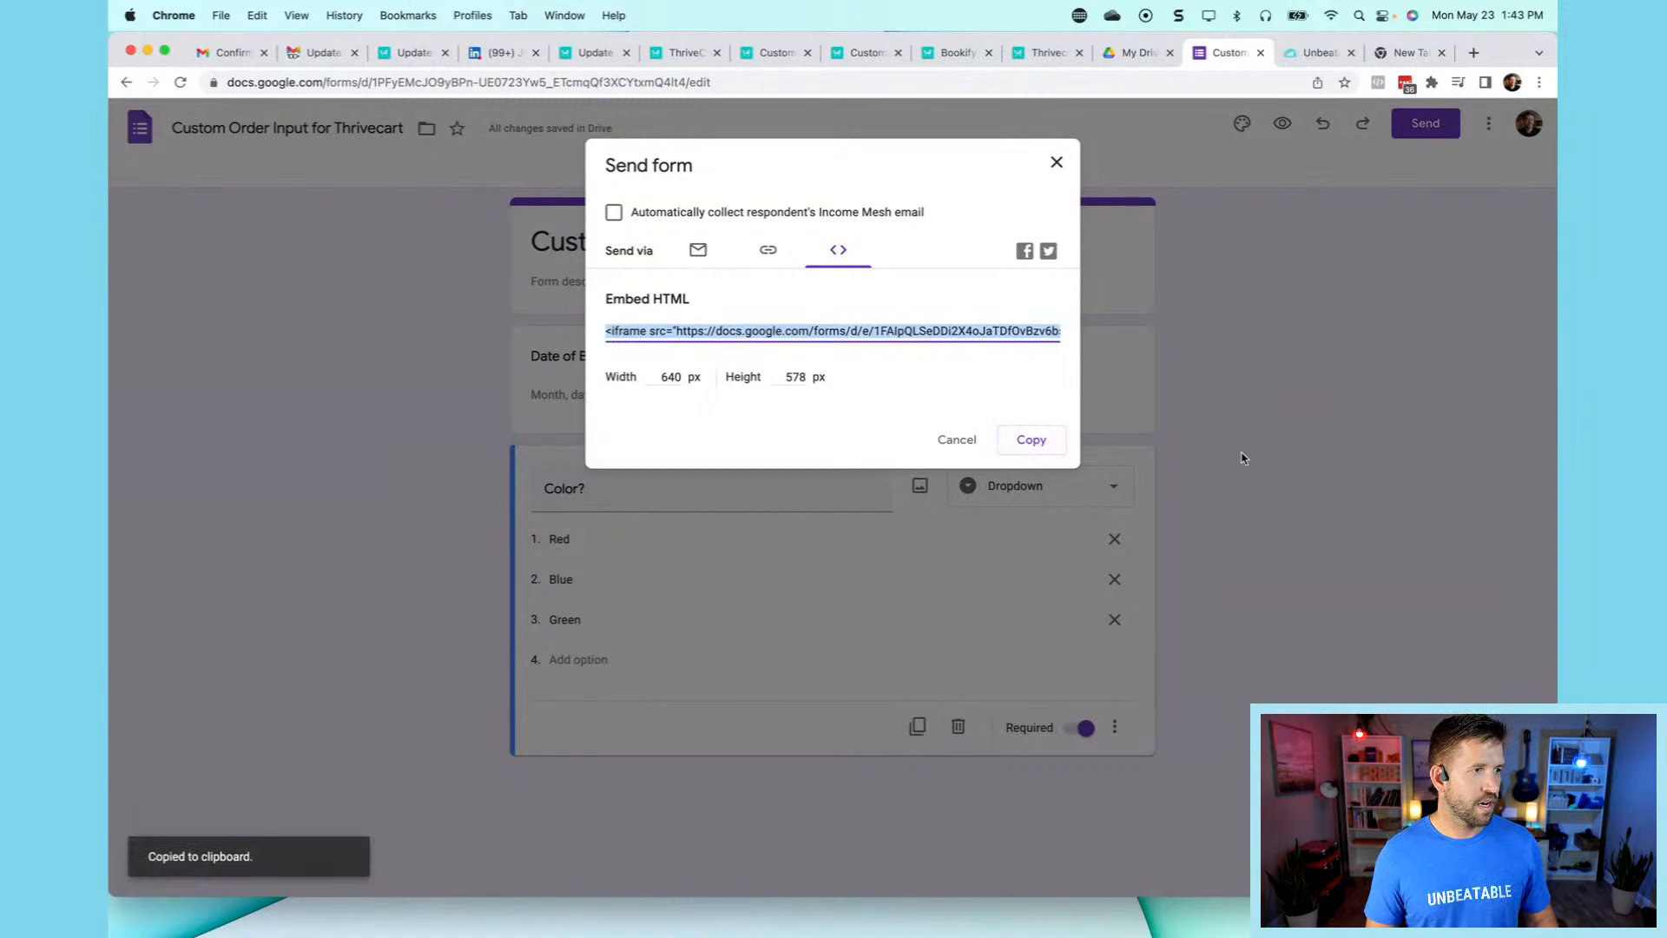
click(948, 437)
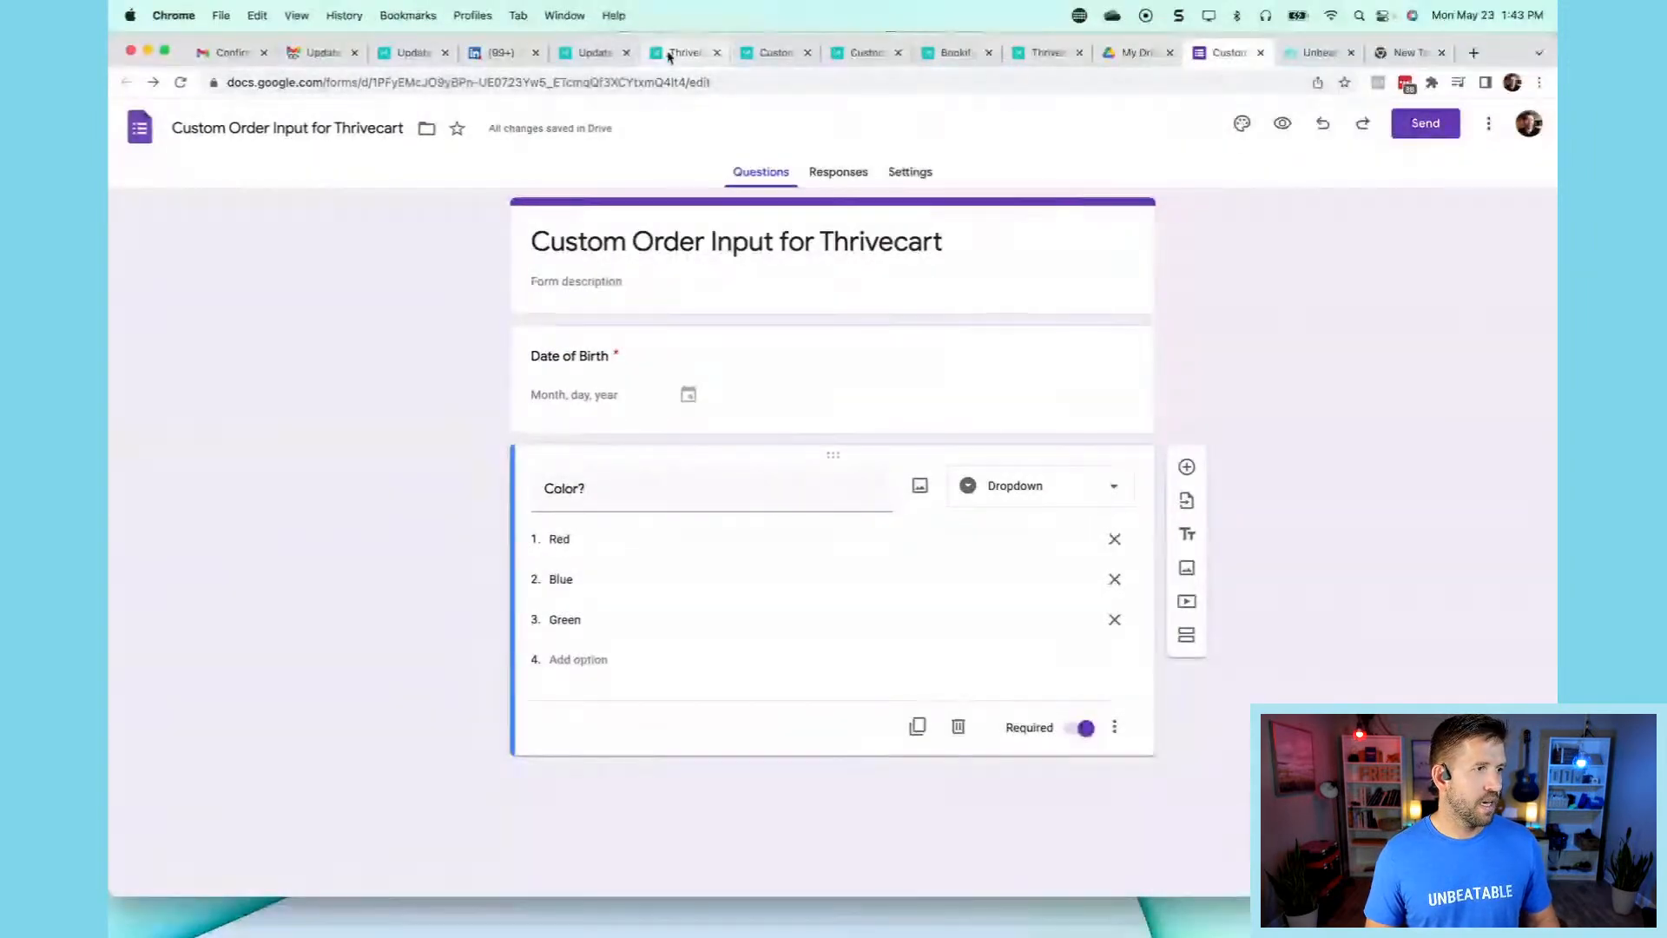
click(683, 52)
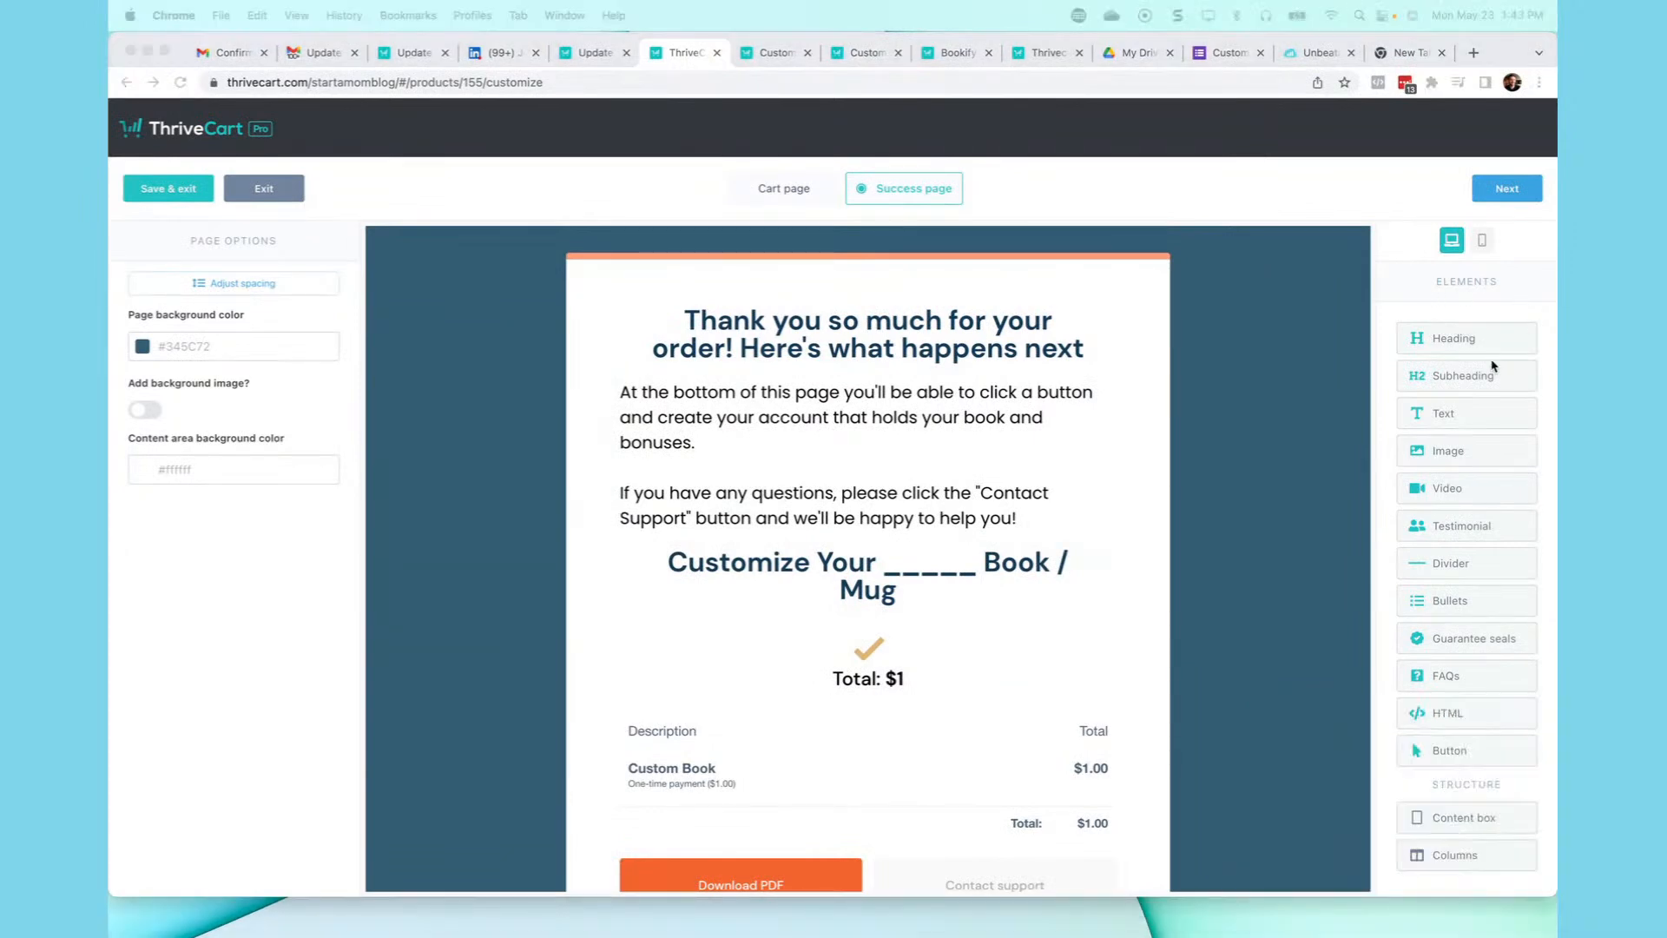
- Add a custom HTML block above the 'Customize Your _____ Book / Mug' heading
click(1453, 716)
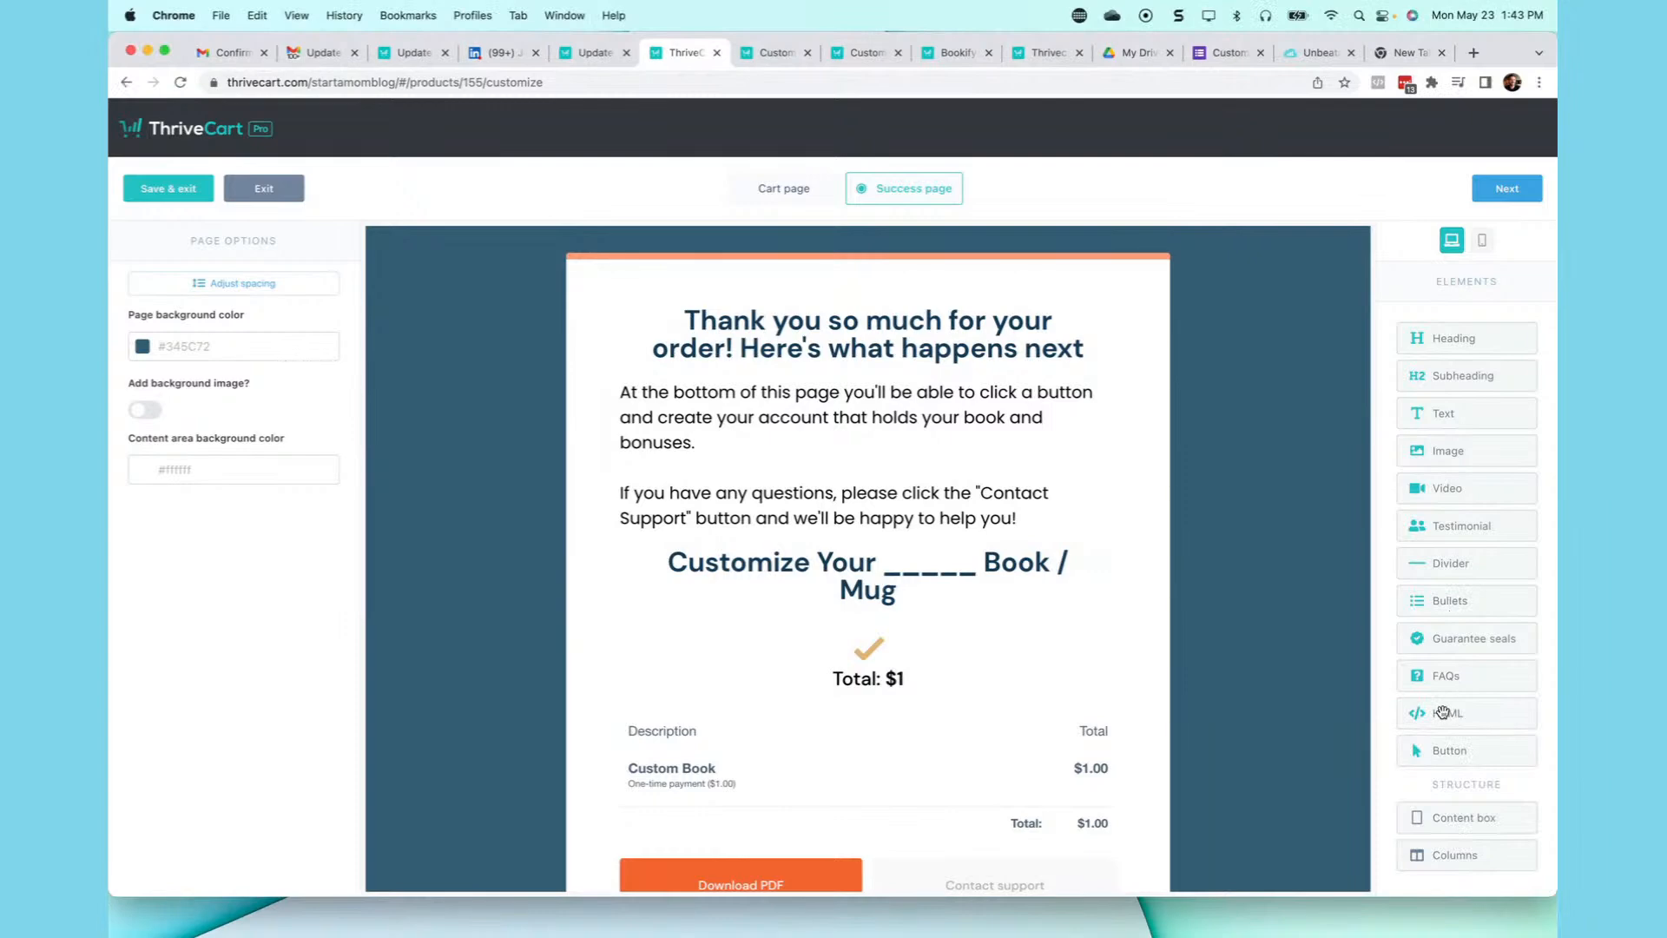
drag(1444, 713, 1554, 736)
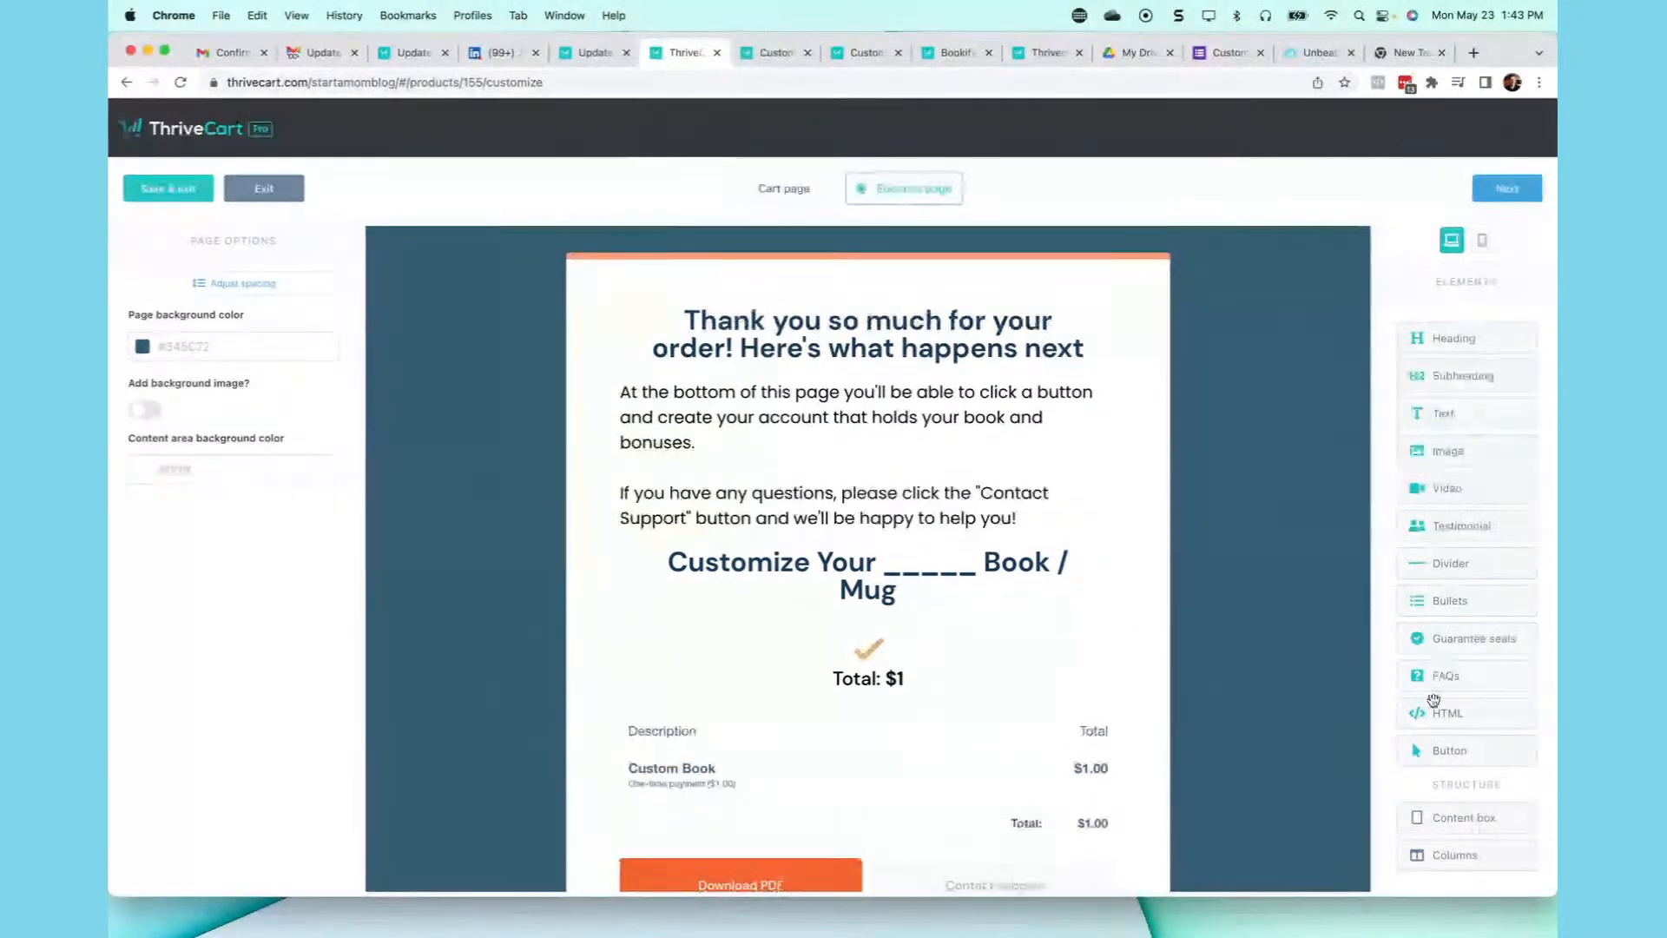
drag(1428, 710, 904, 623)
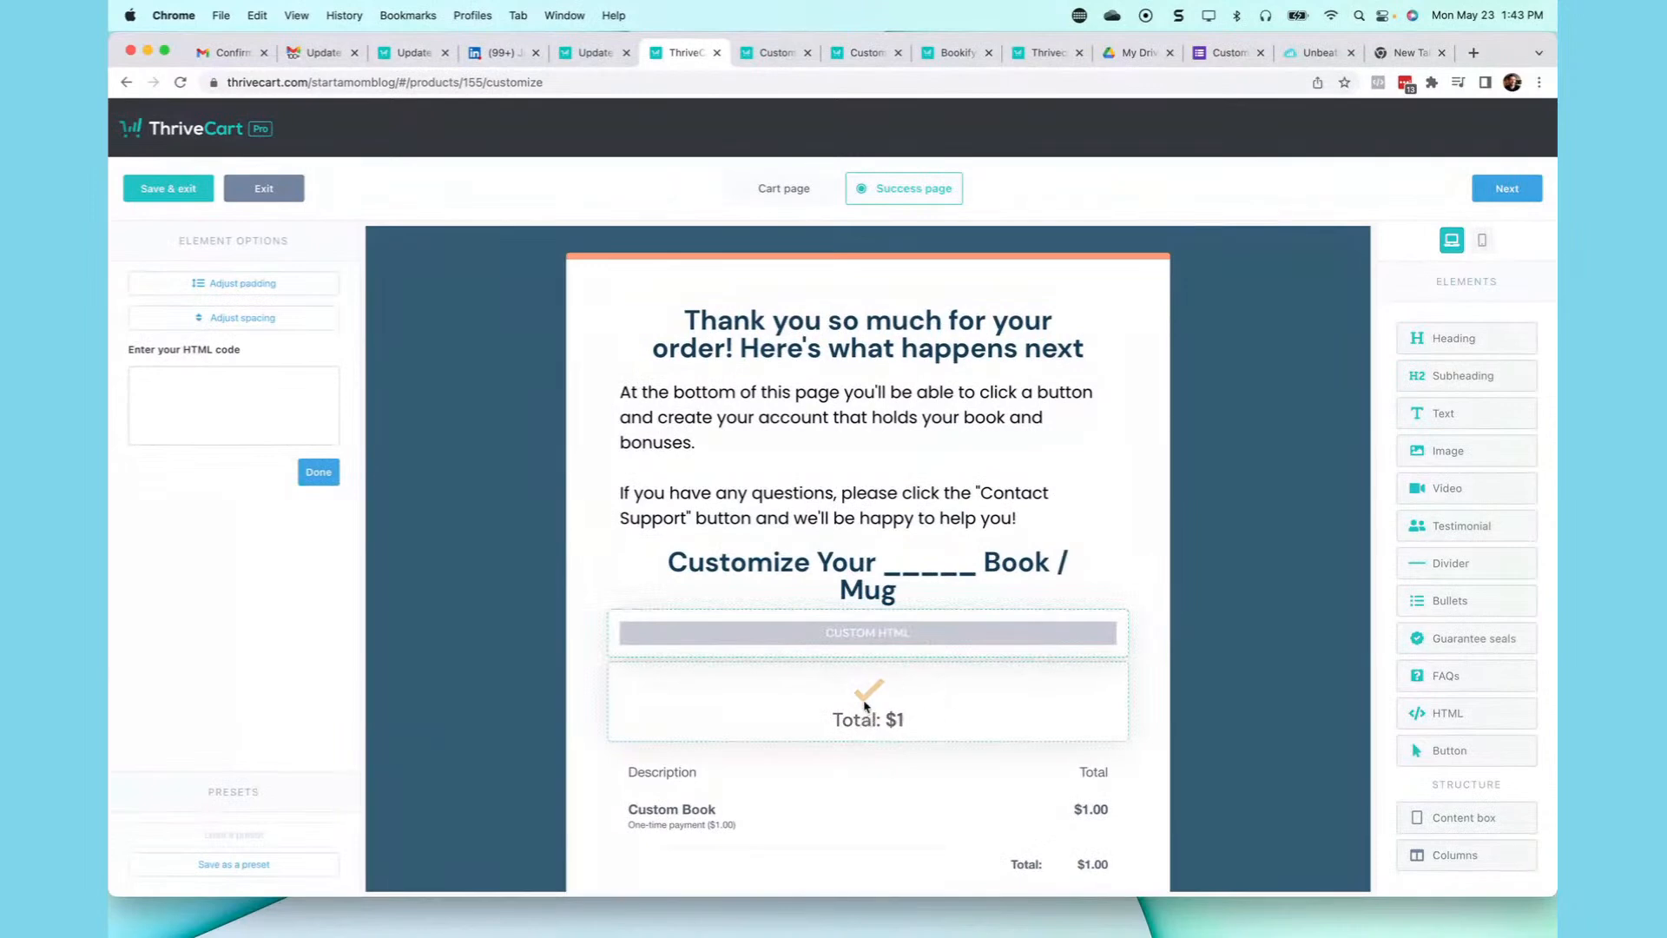
click(867, 499)
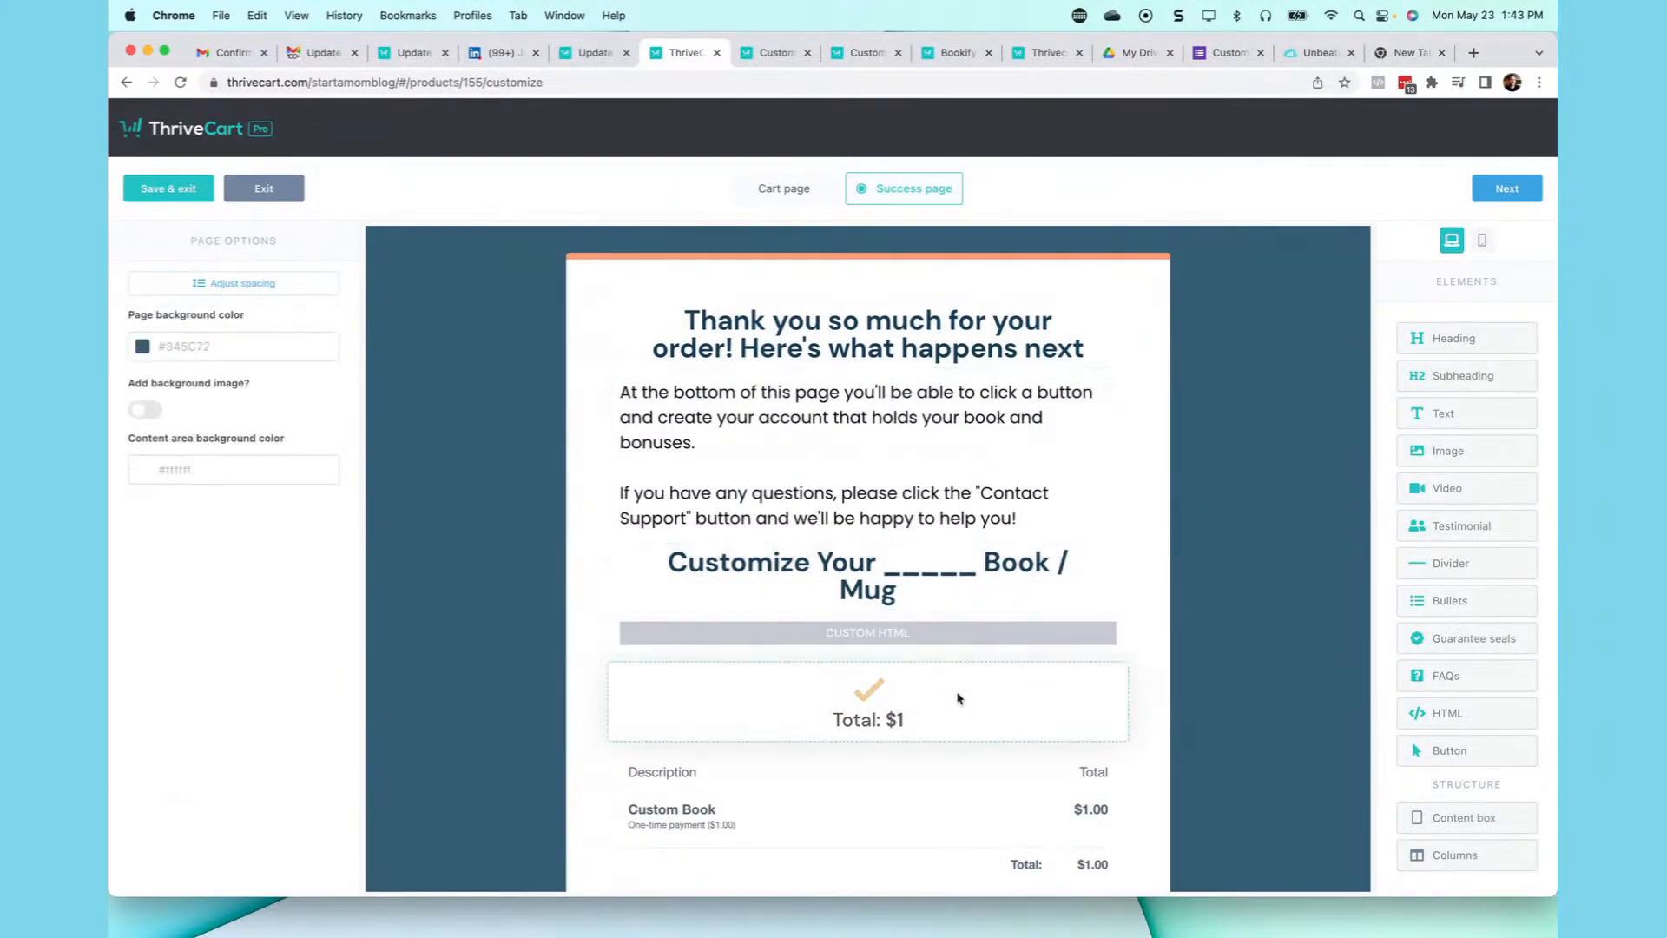
click(876, 690)
click(922, 617)
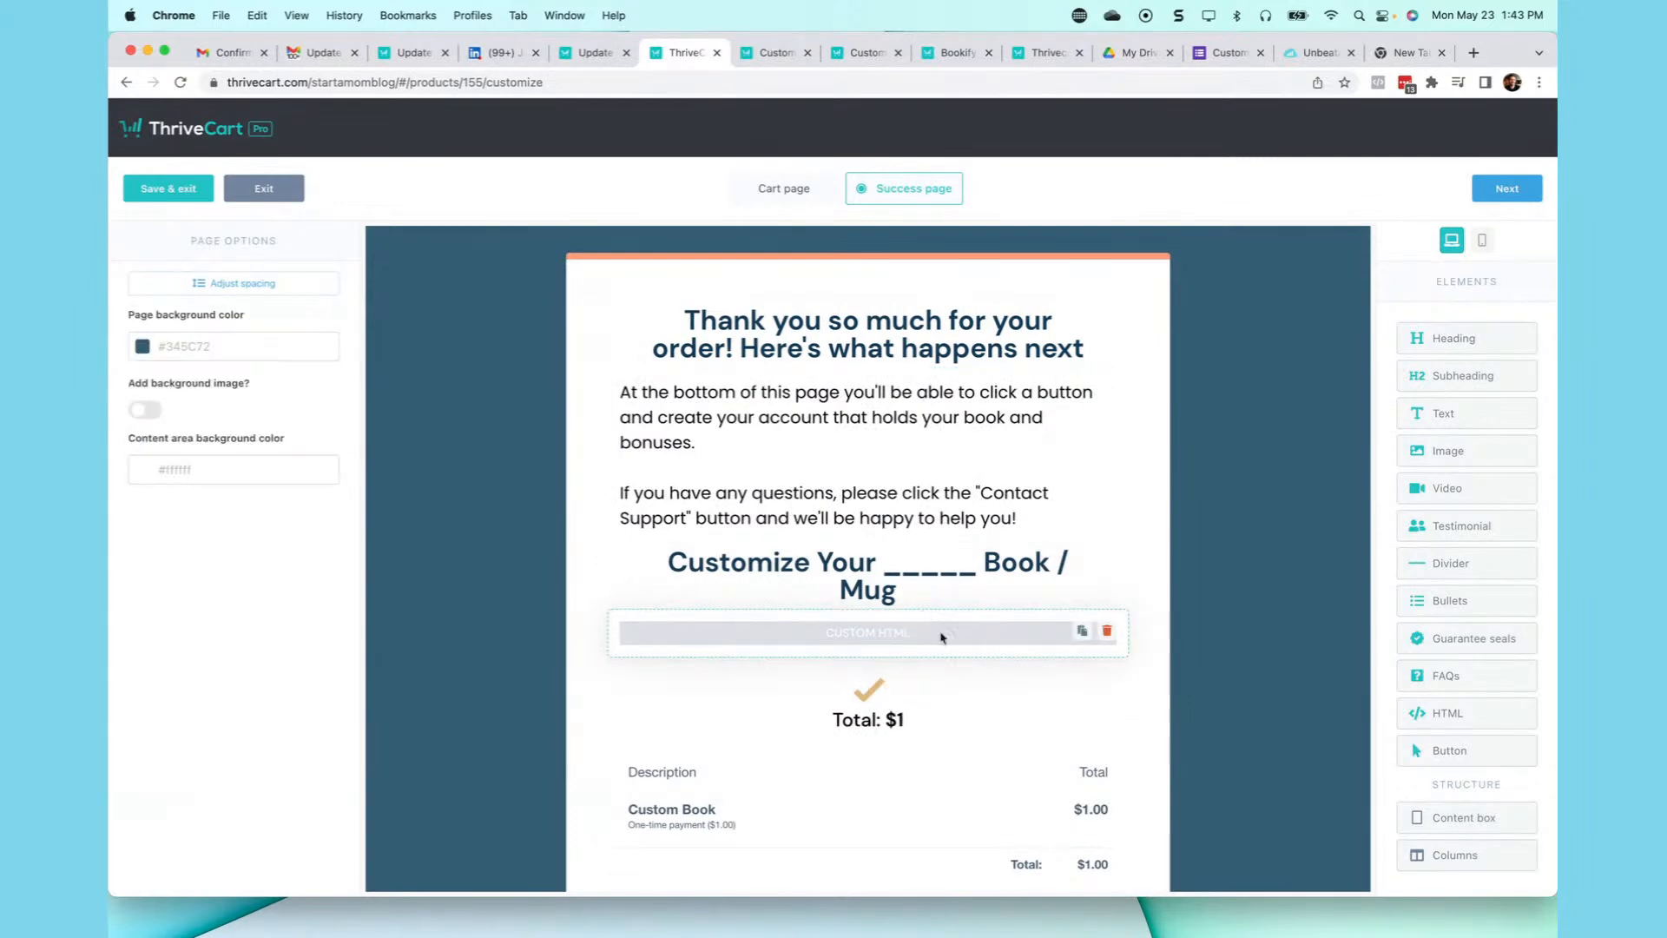
- Paste the Google Form iframe embed code into the custom HTML block
click(914, 643)
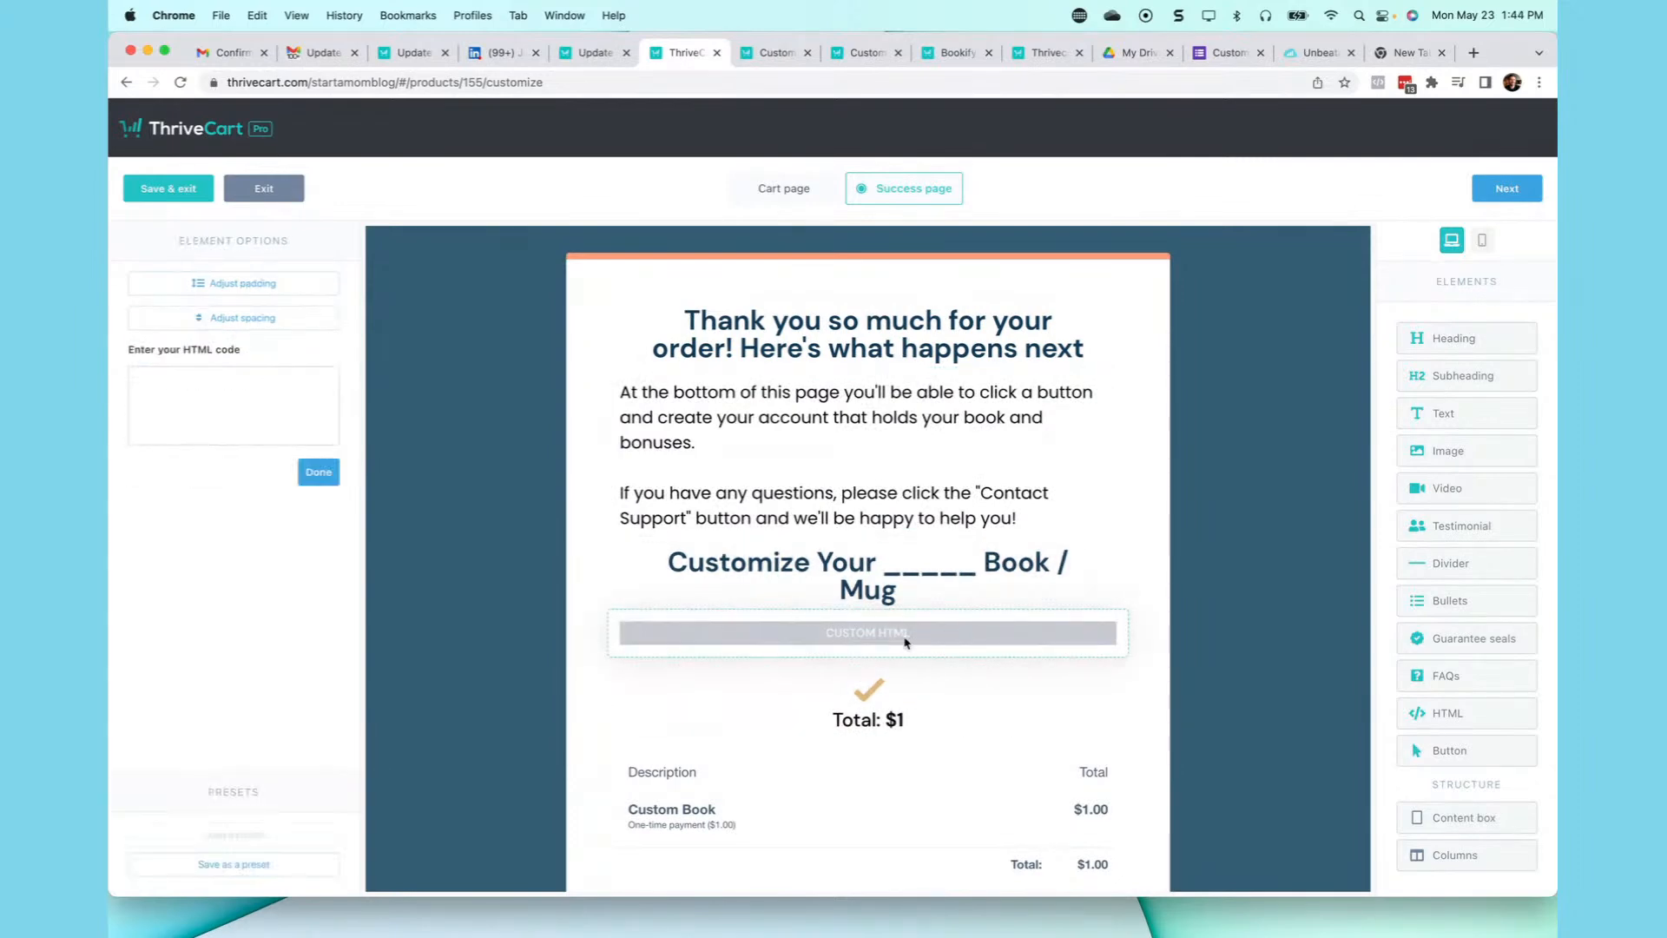
click(288, 379)
key(cmd+v)
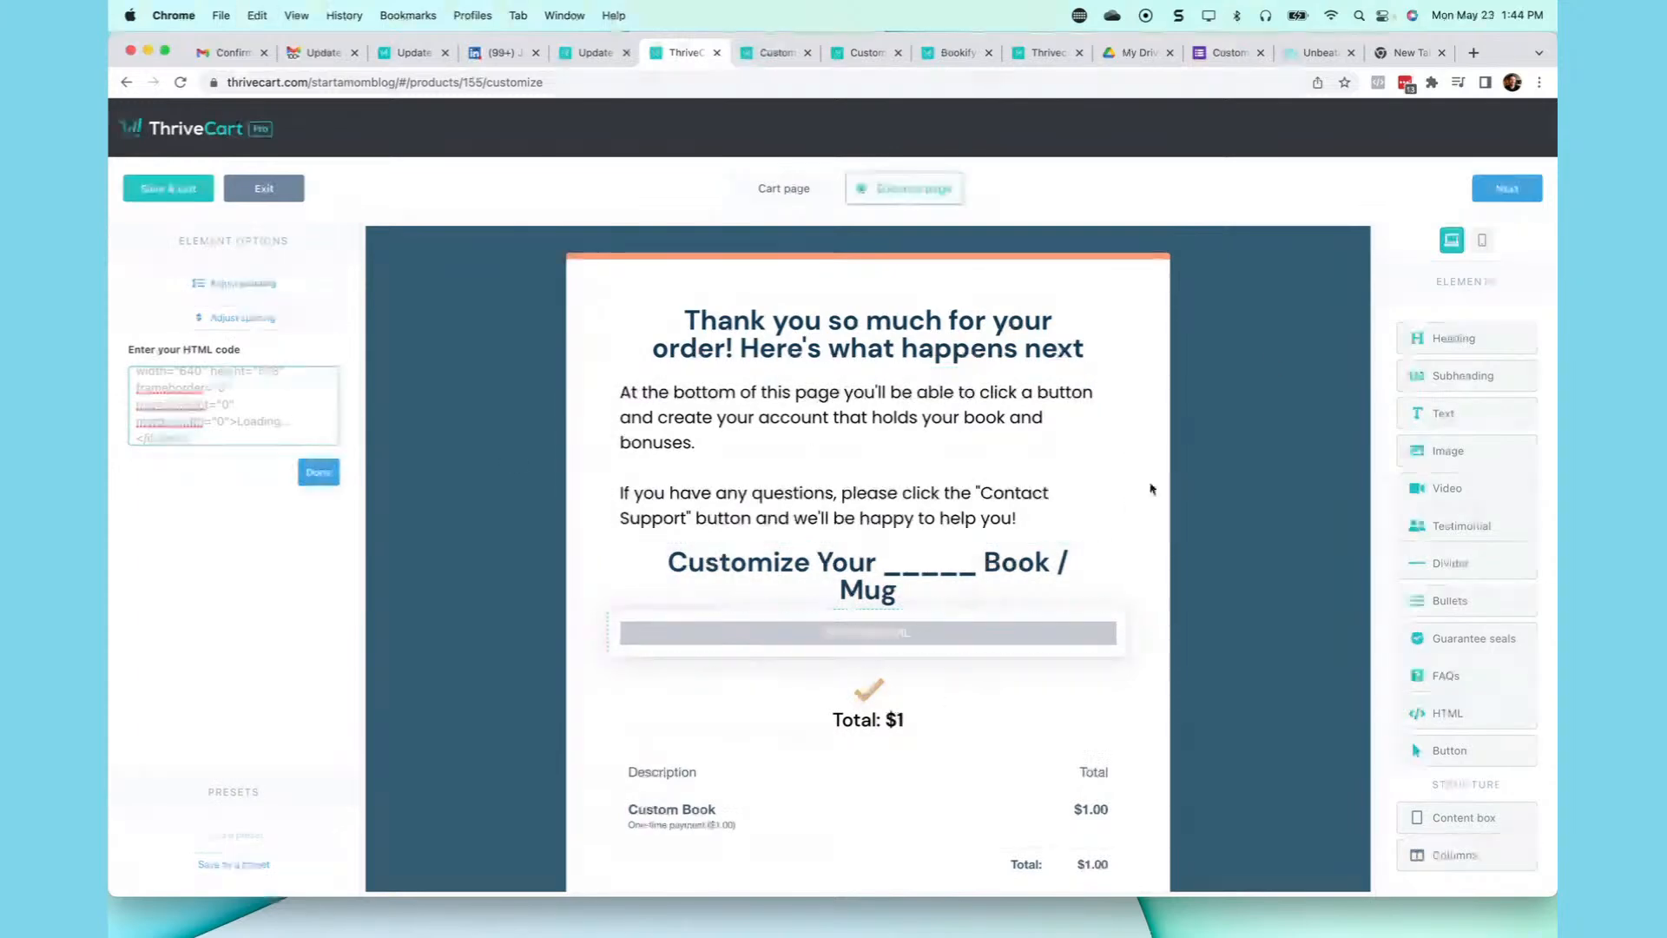
scroll(1151, 489, down, 2)
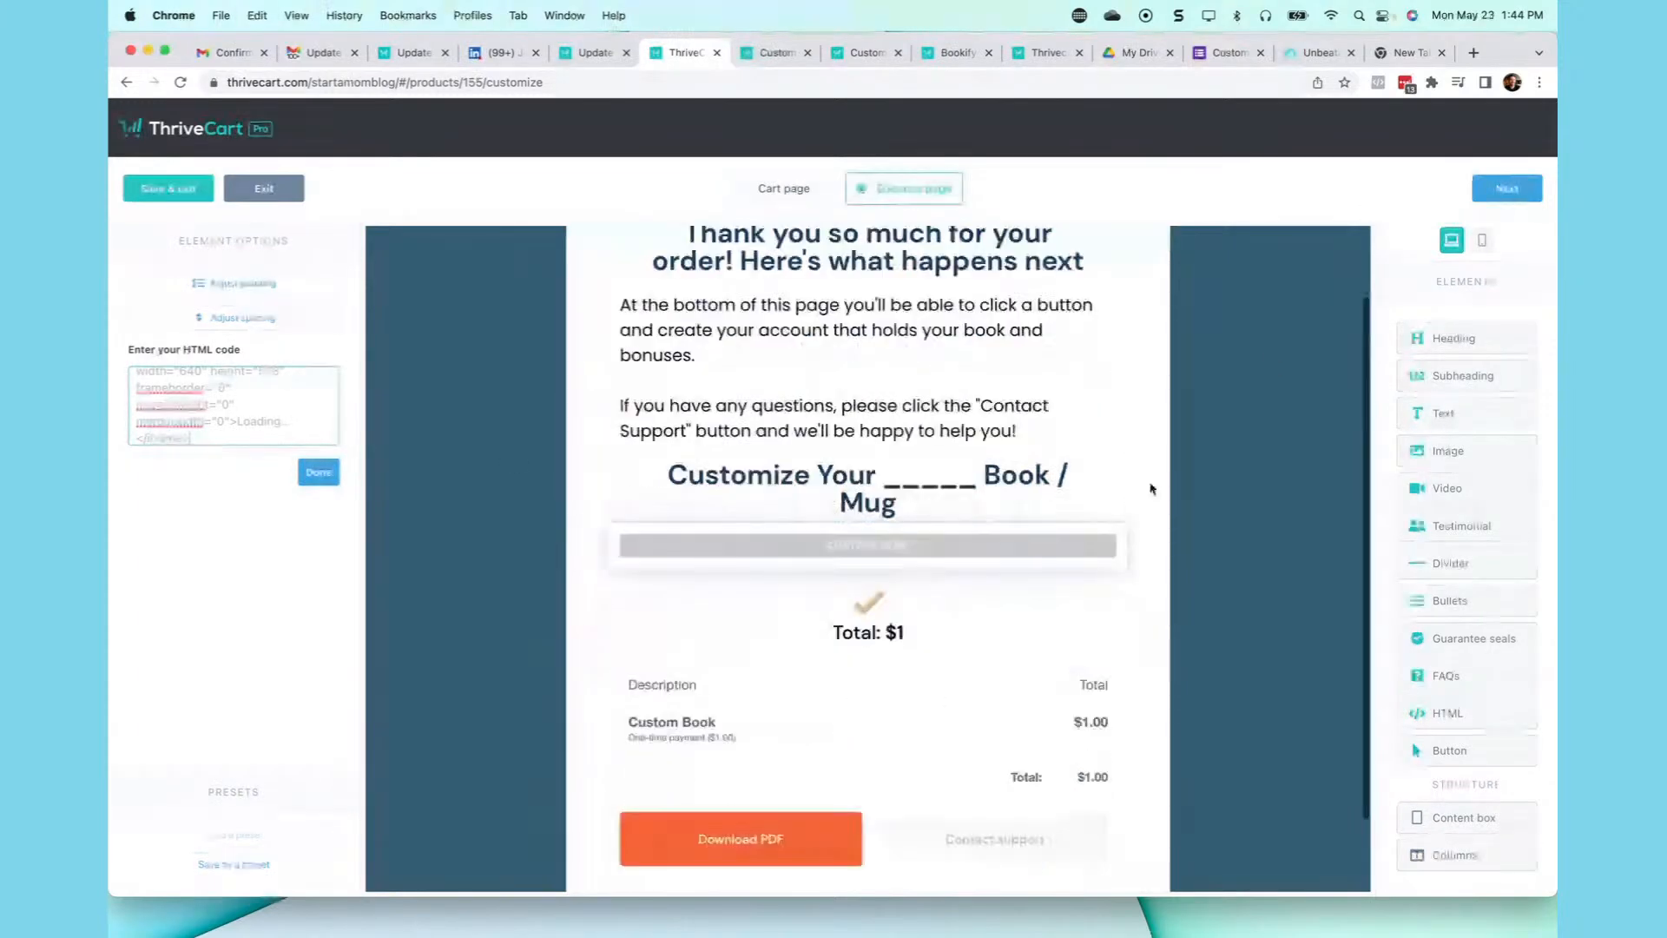
scroll(1228, 387, down, 2)
scroll(1228, 386, up, 1)
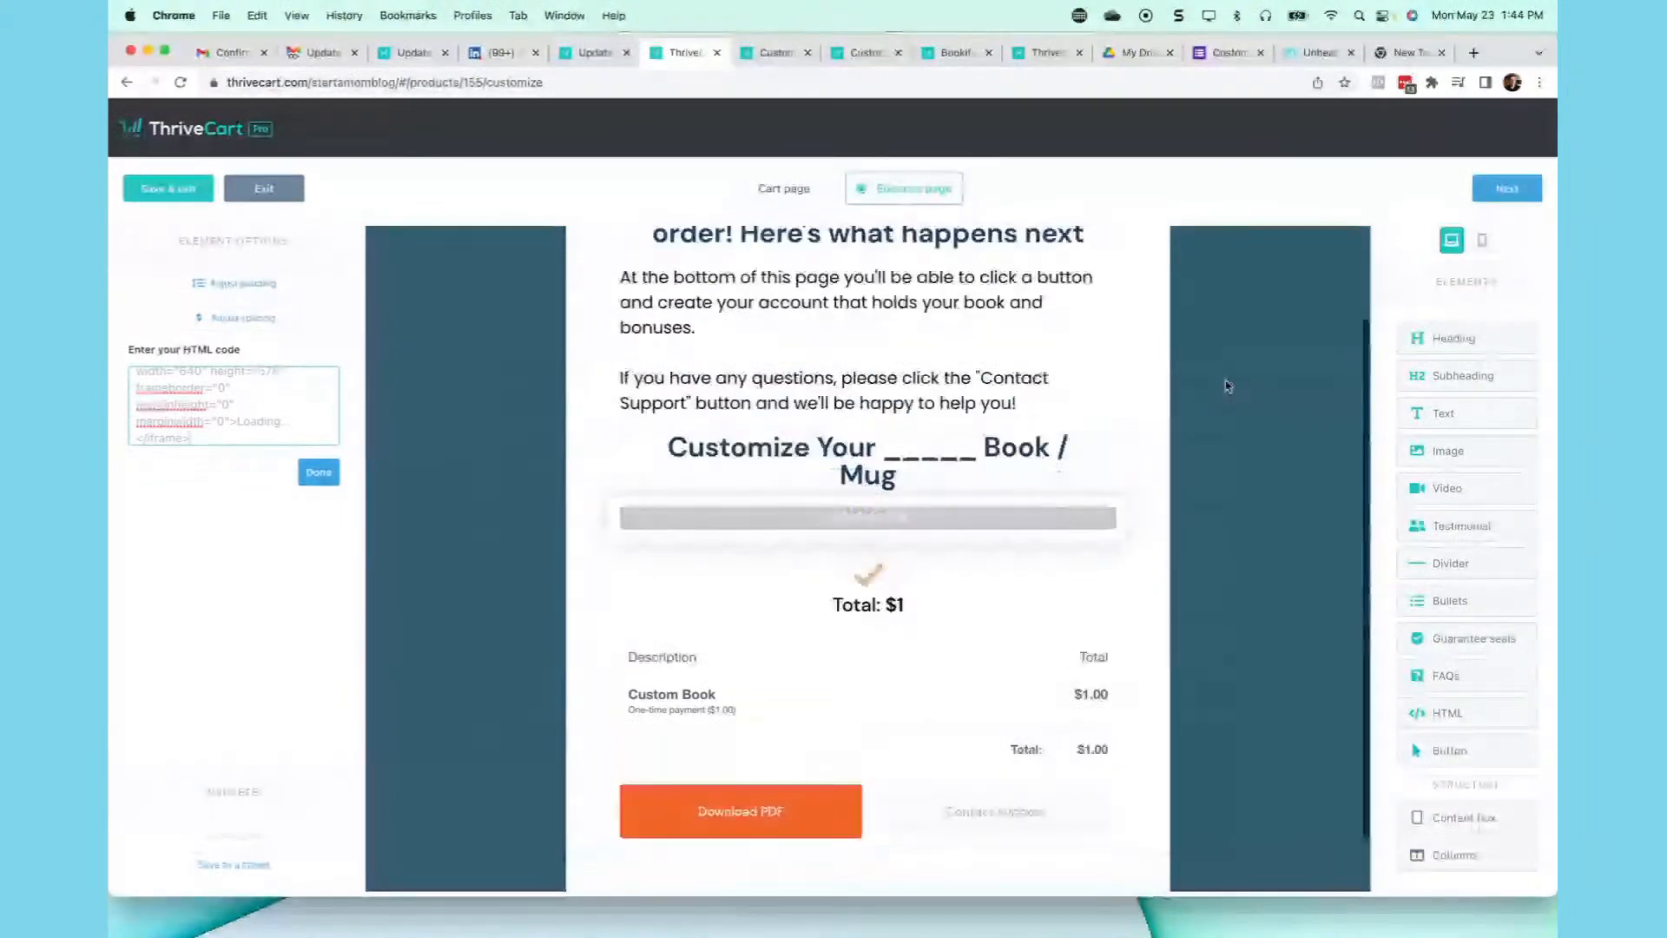
- Save the success page design and exit the editor
click(1234, 52)
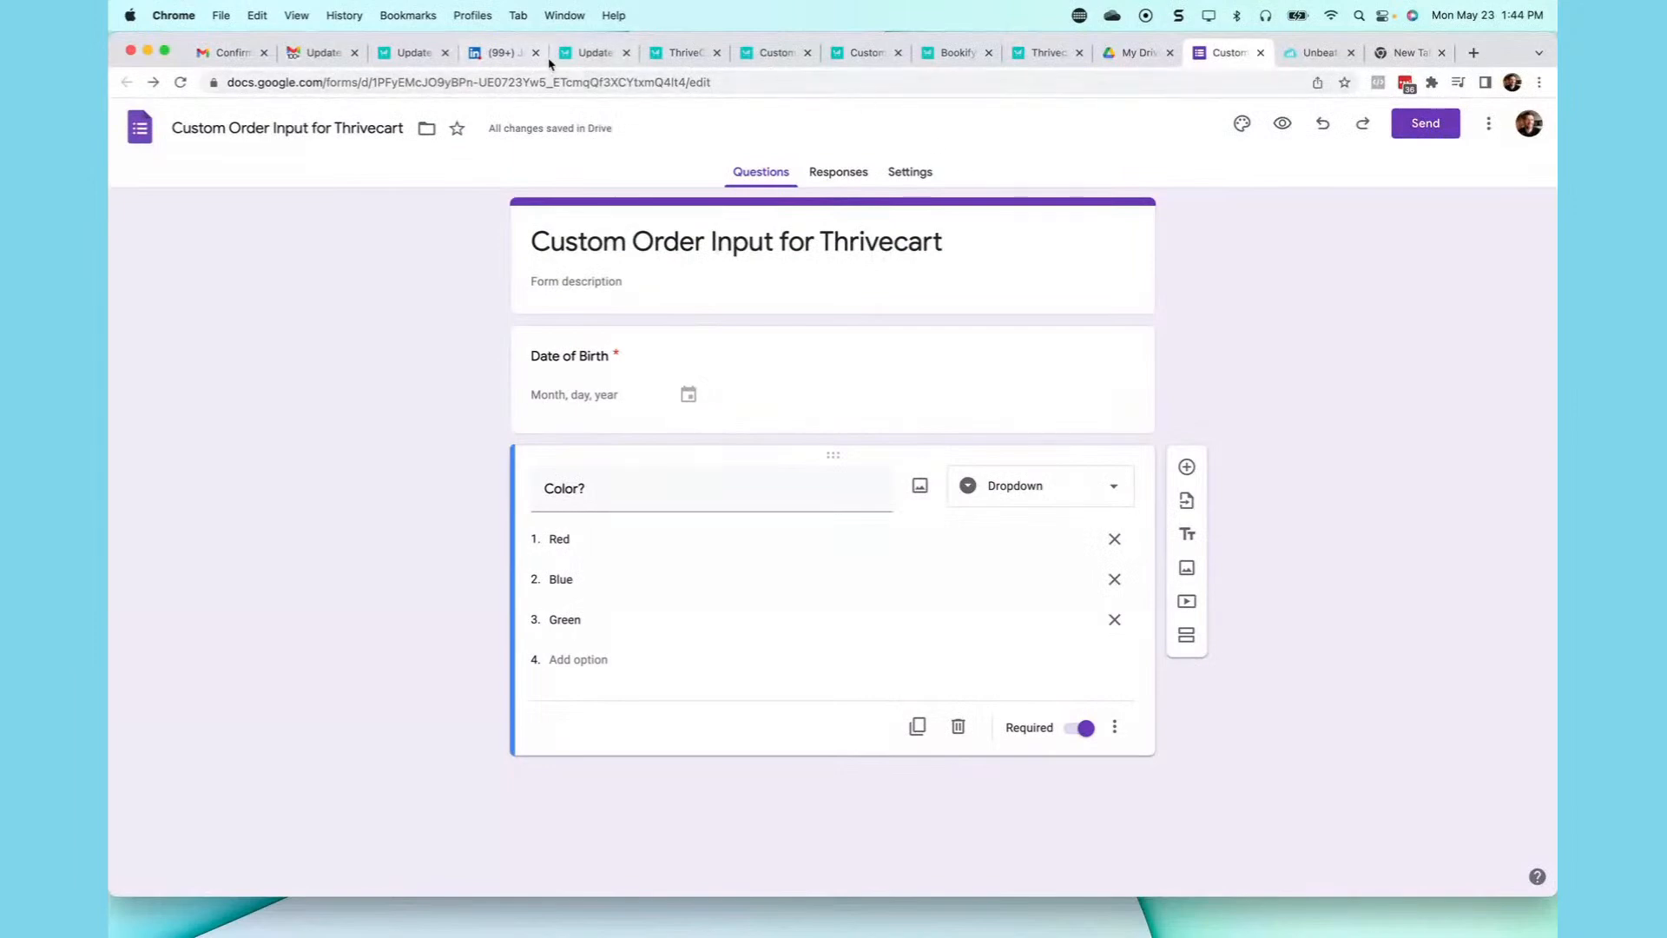
click(584, 59)
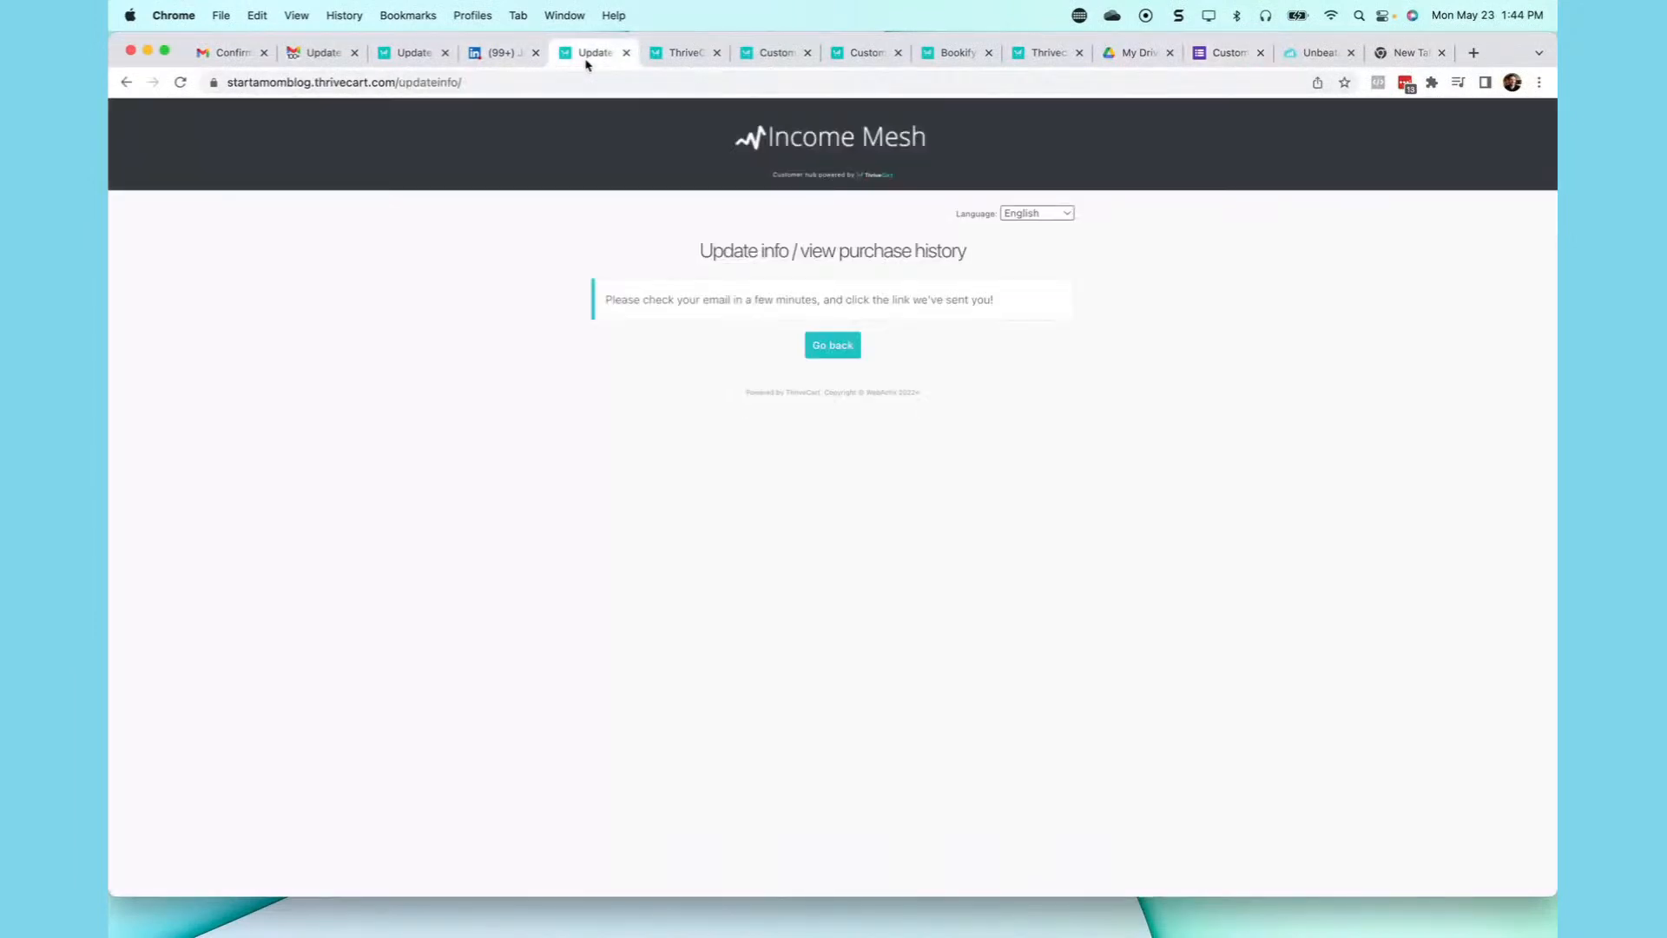
click(678, 57)
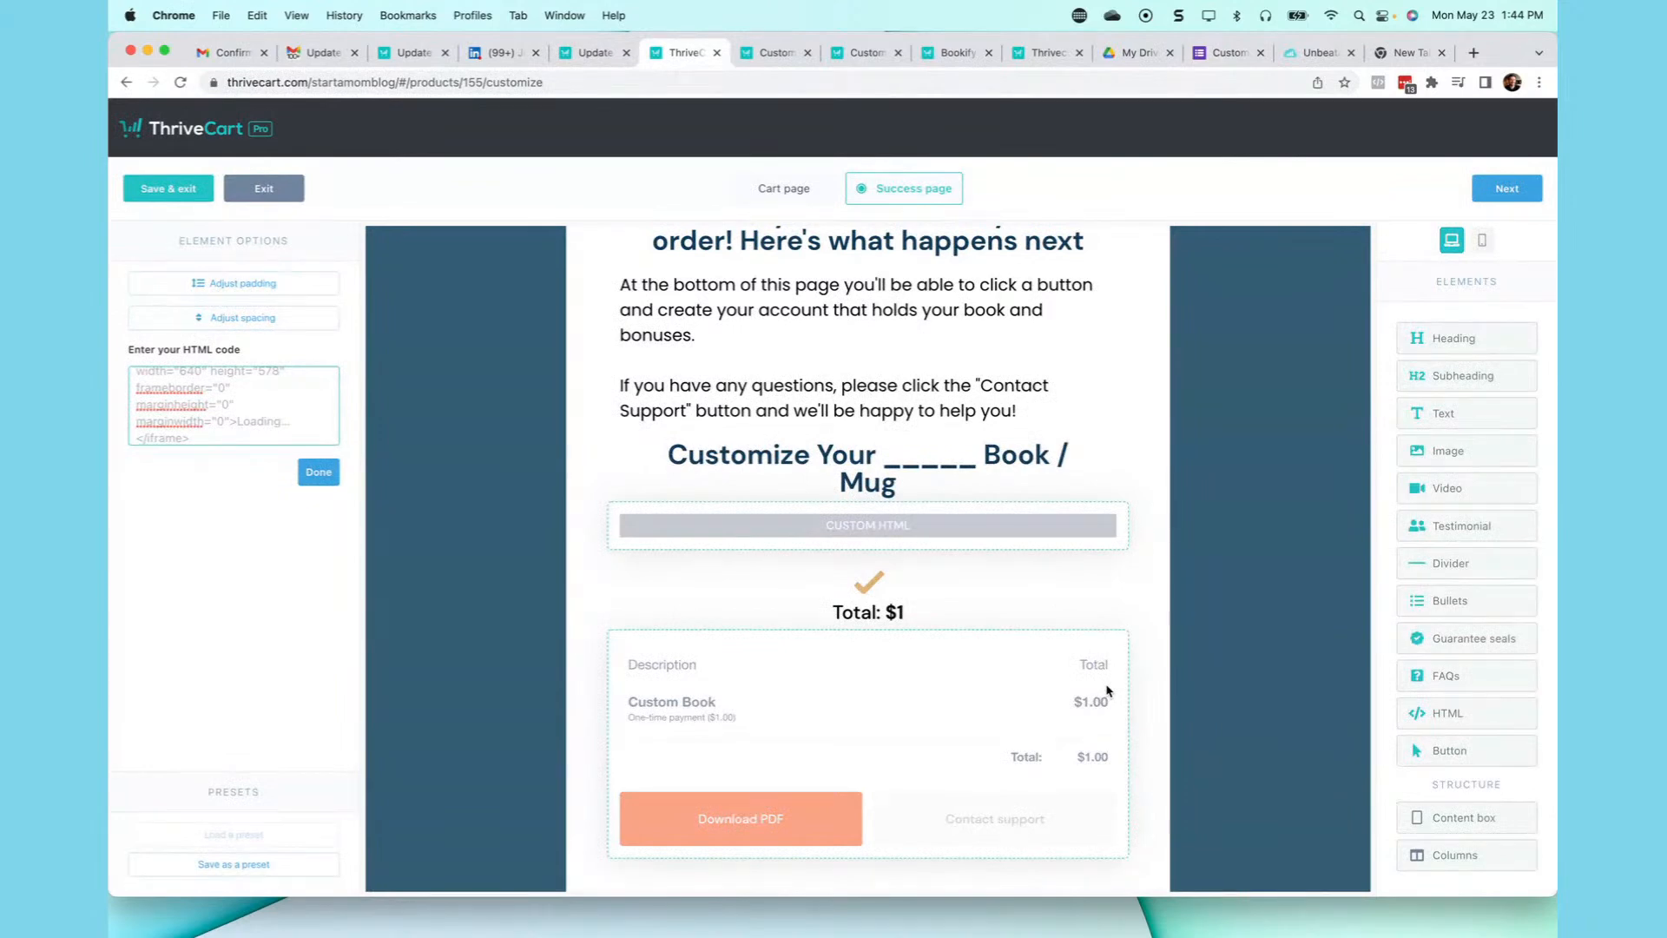
mouse_move(1076, 935)
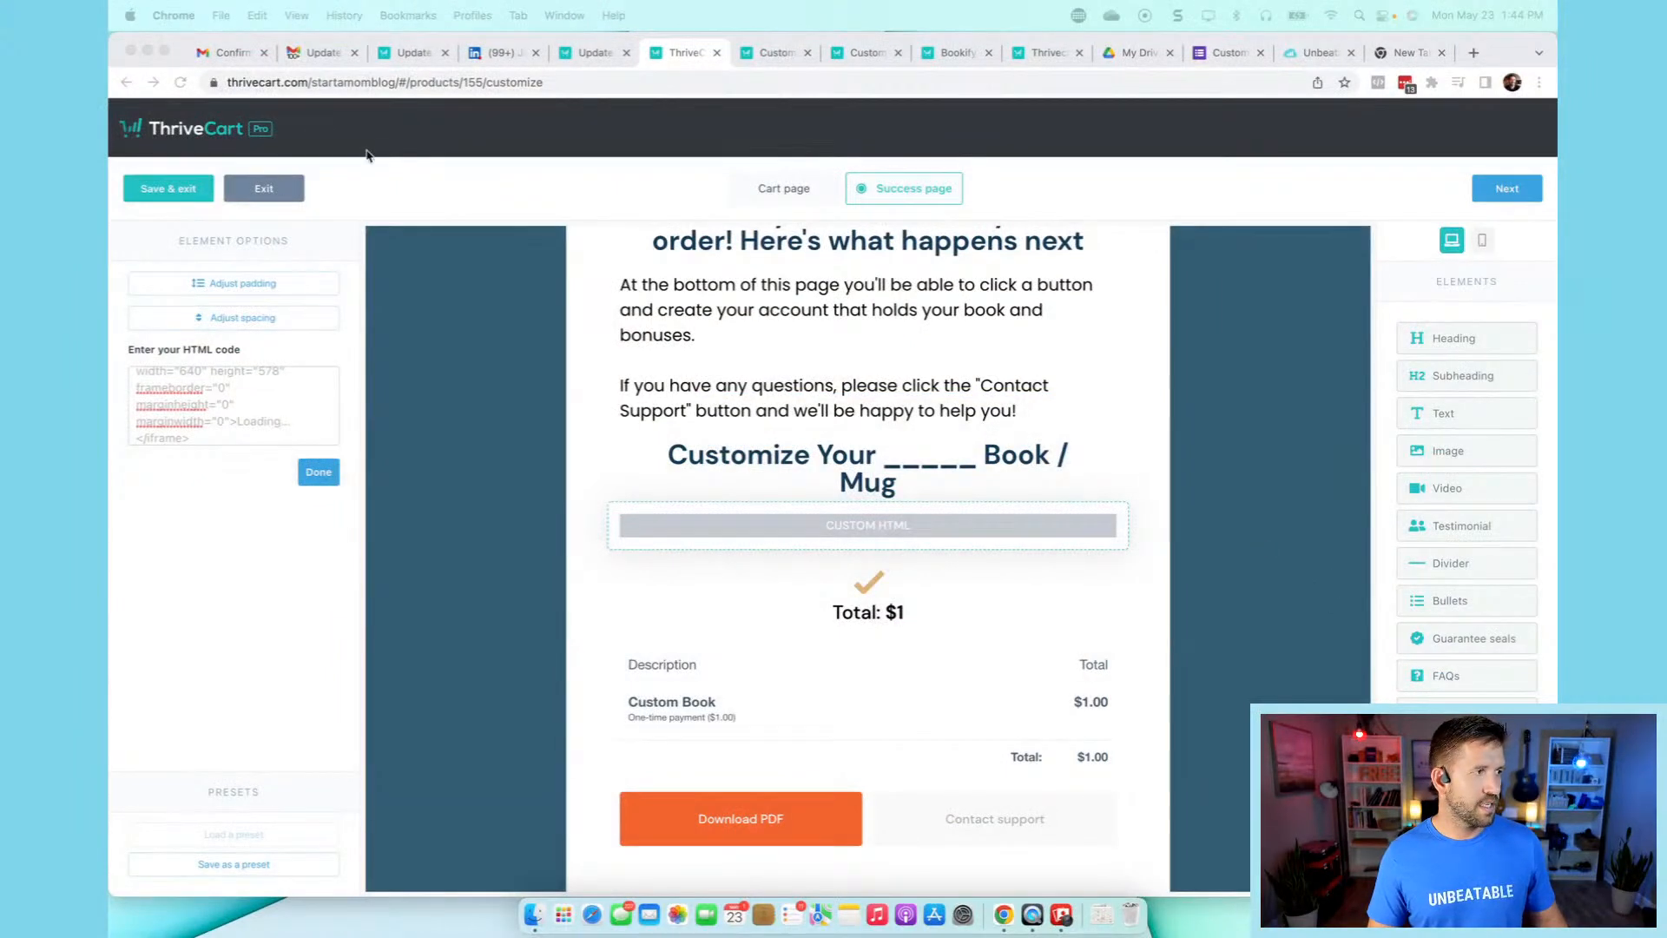
click(168, 188)
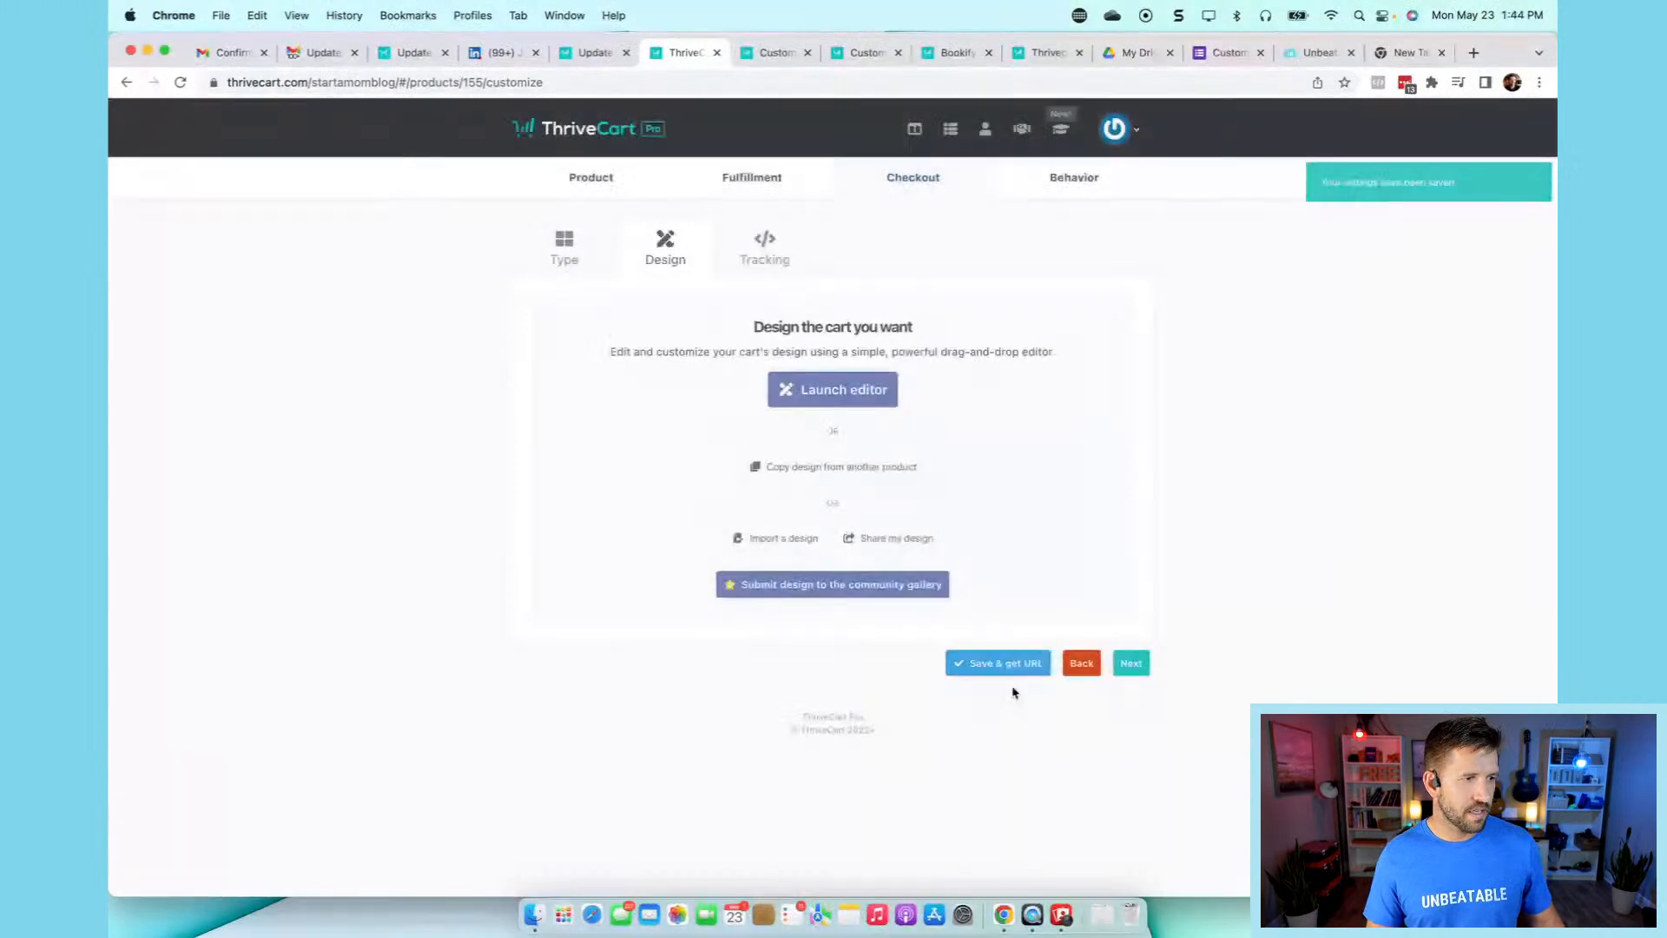
- Save the Custom Book product, open its live checkout and jump to the order form
click(987, 664)
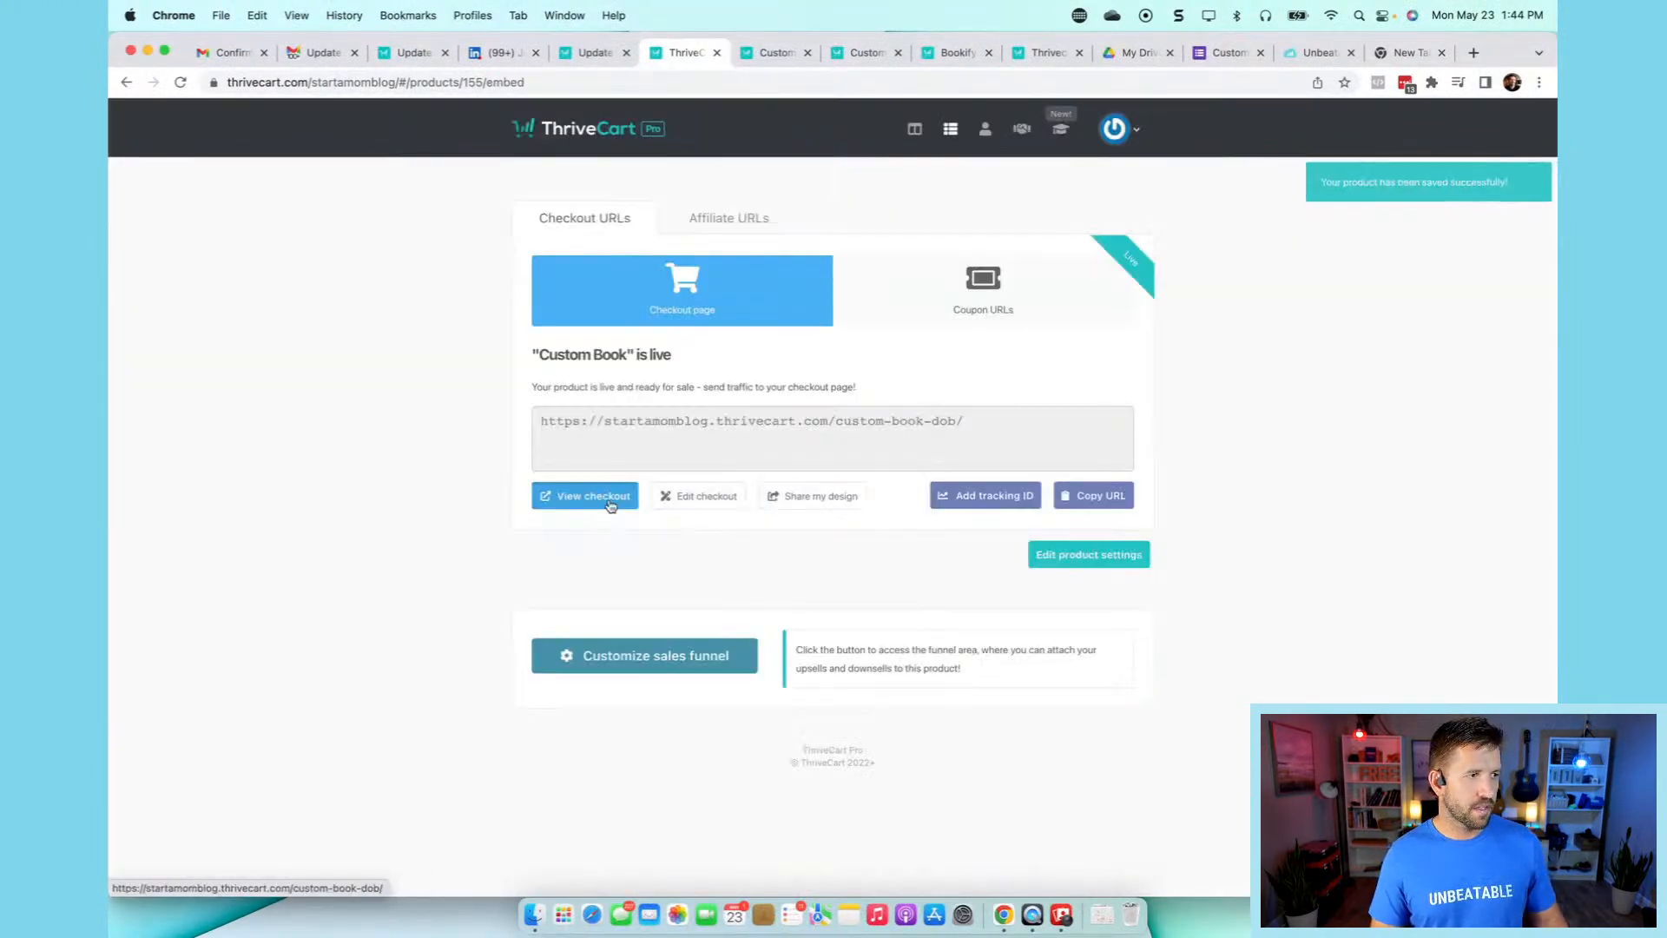
click(590, 500)
scroll(1203, 490, down, 8)
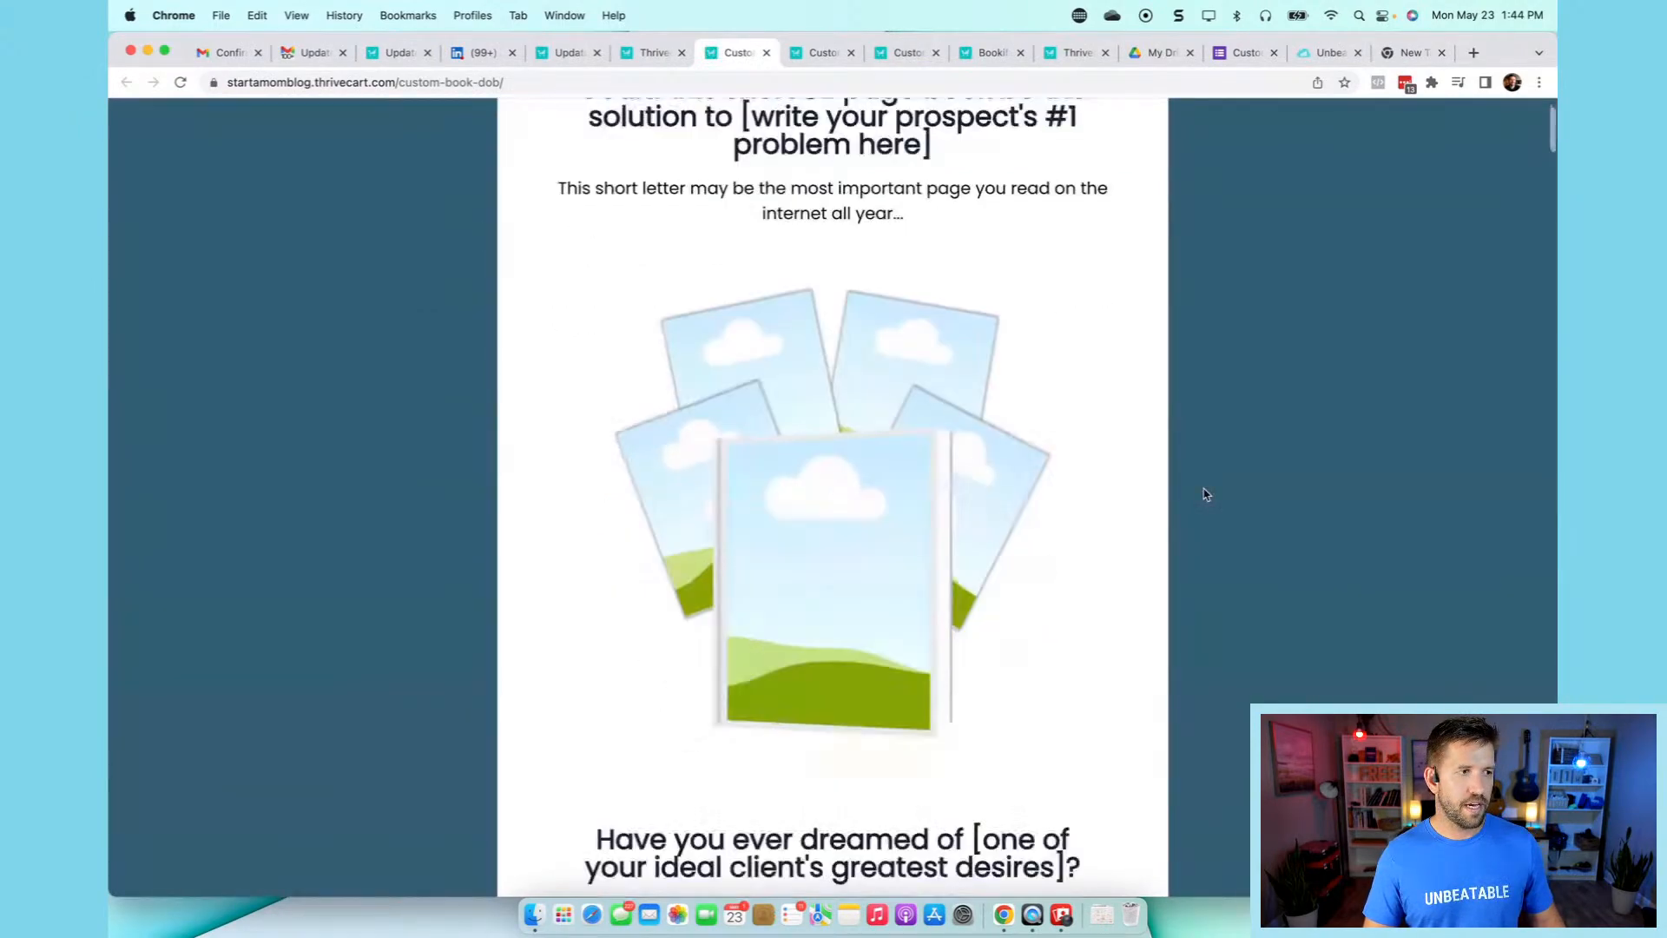
scroll(1204, 494, down, 15)
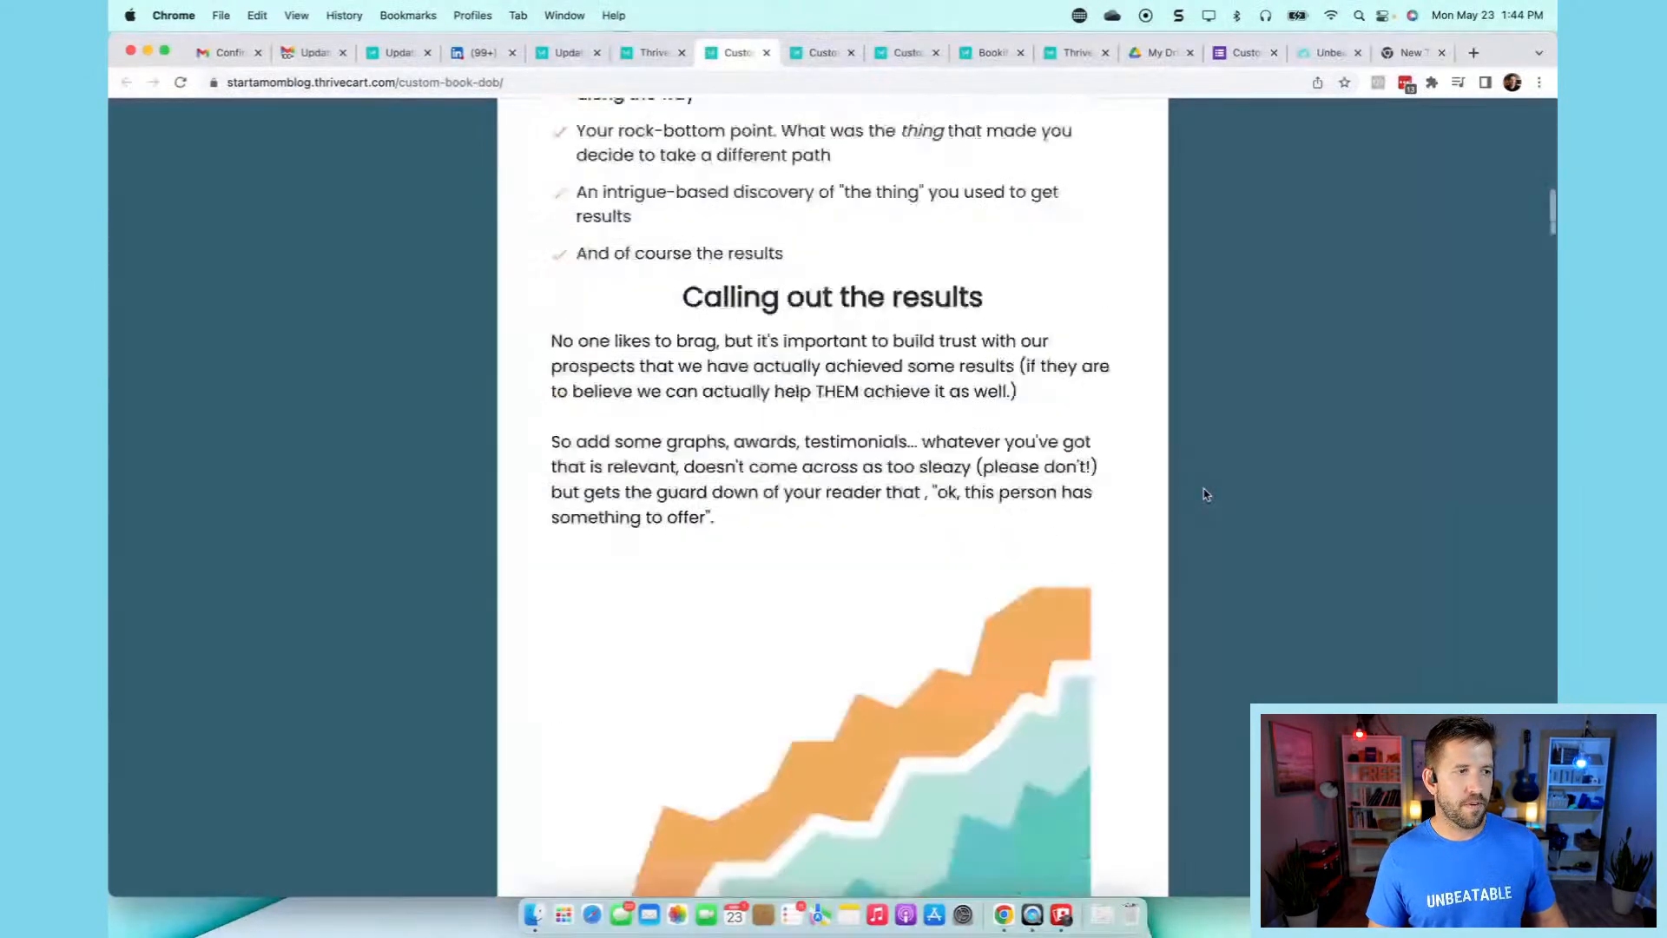
scroll(1204, 494, down, 9)
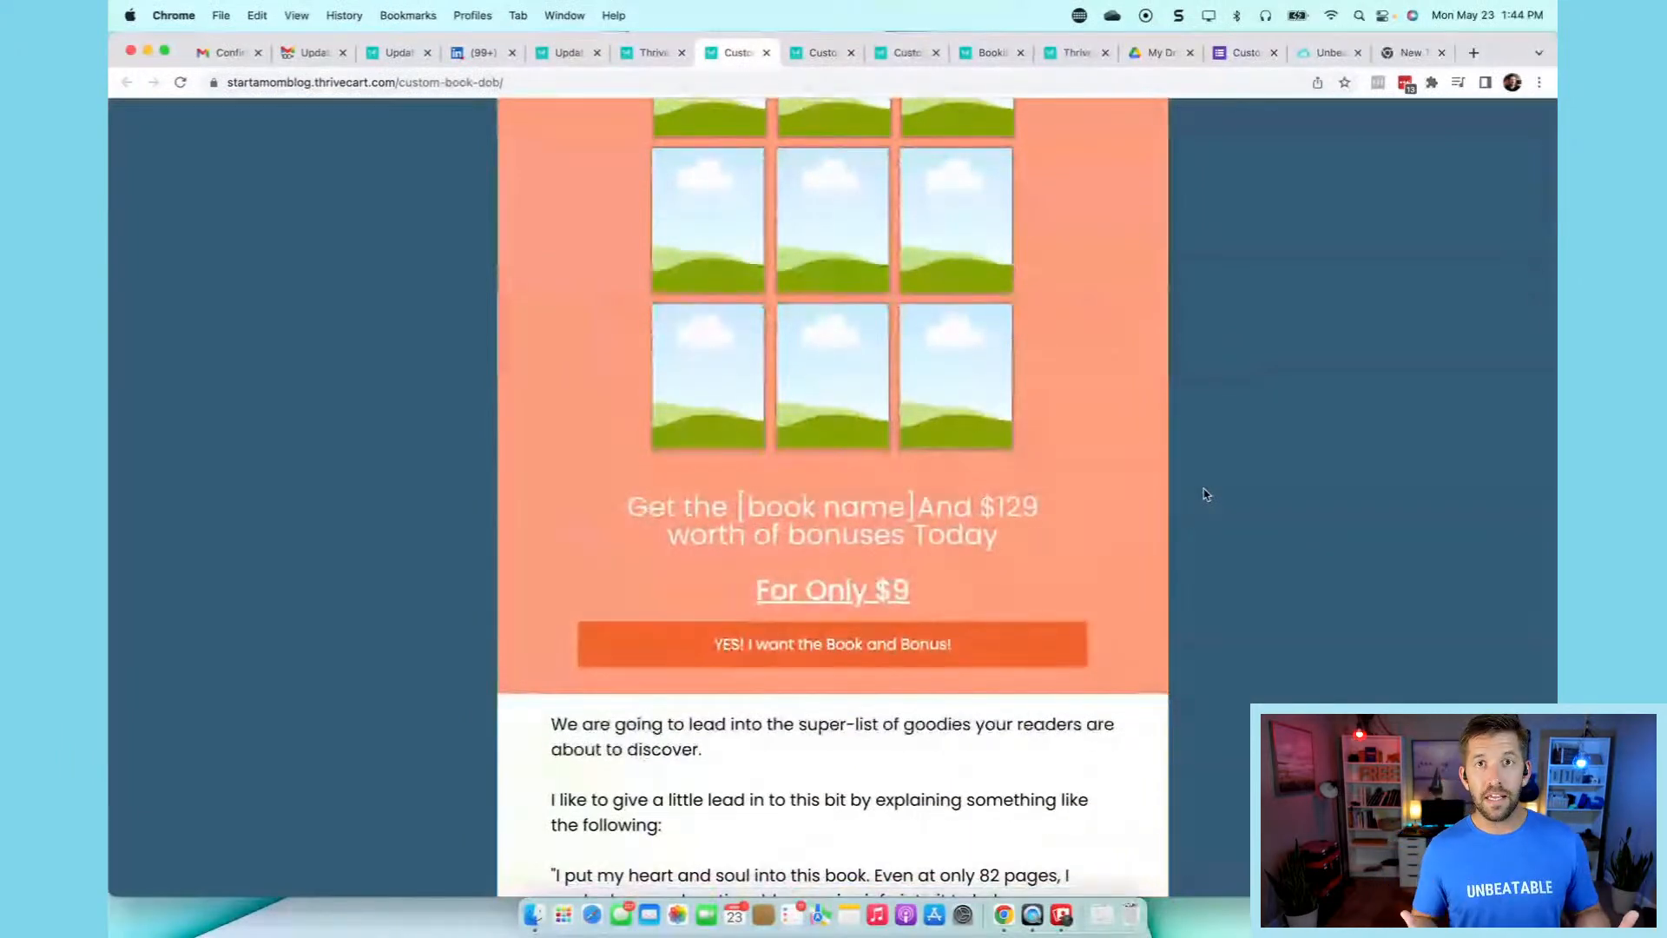
click(917, 660)
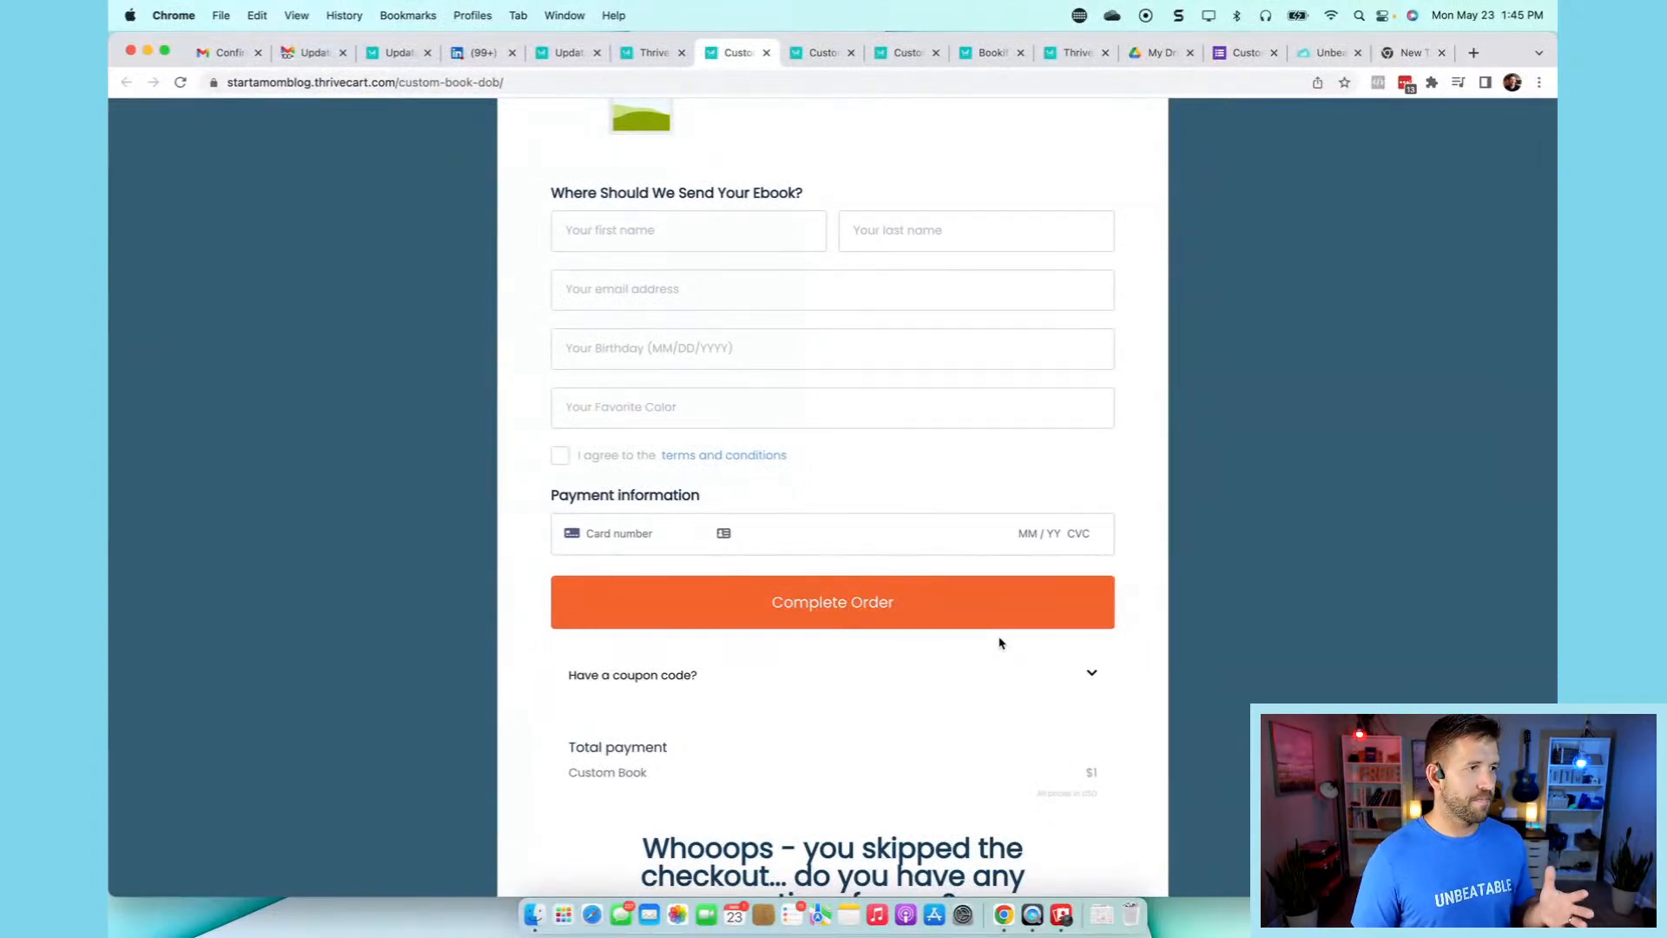
- Enter the buyer's first name, last name and e-mail on the checkout form
click(705, 230)
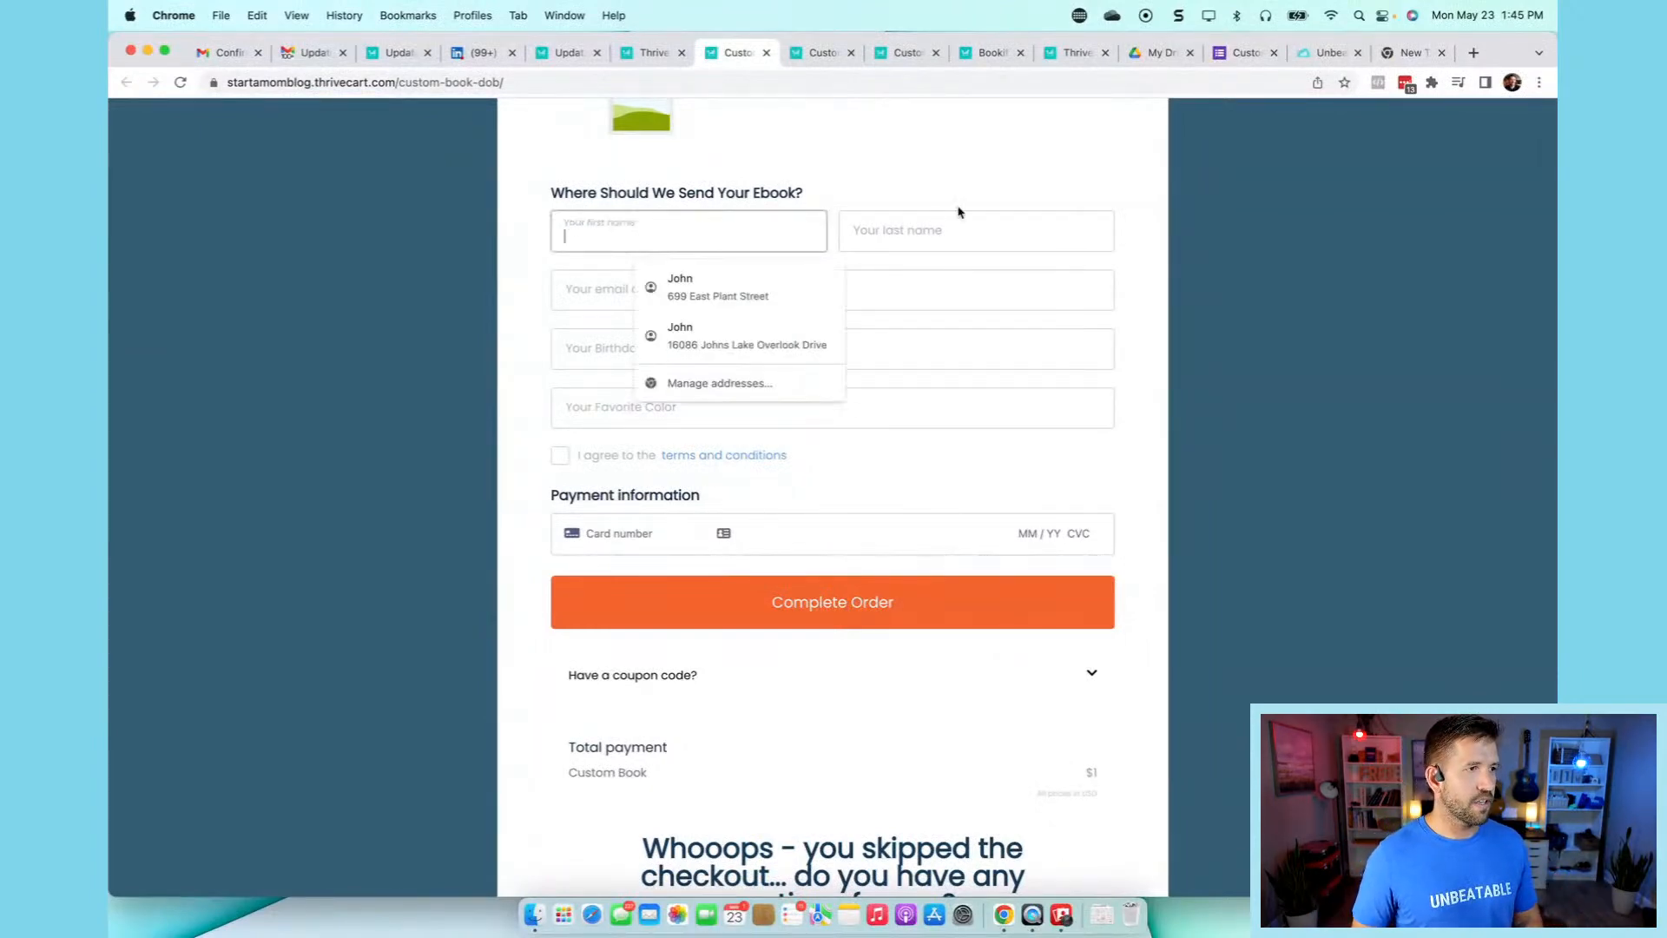
click(959, 206)
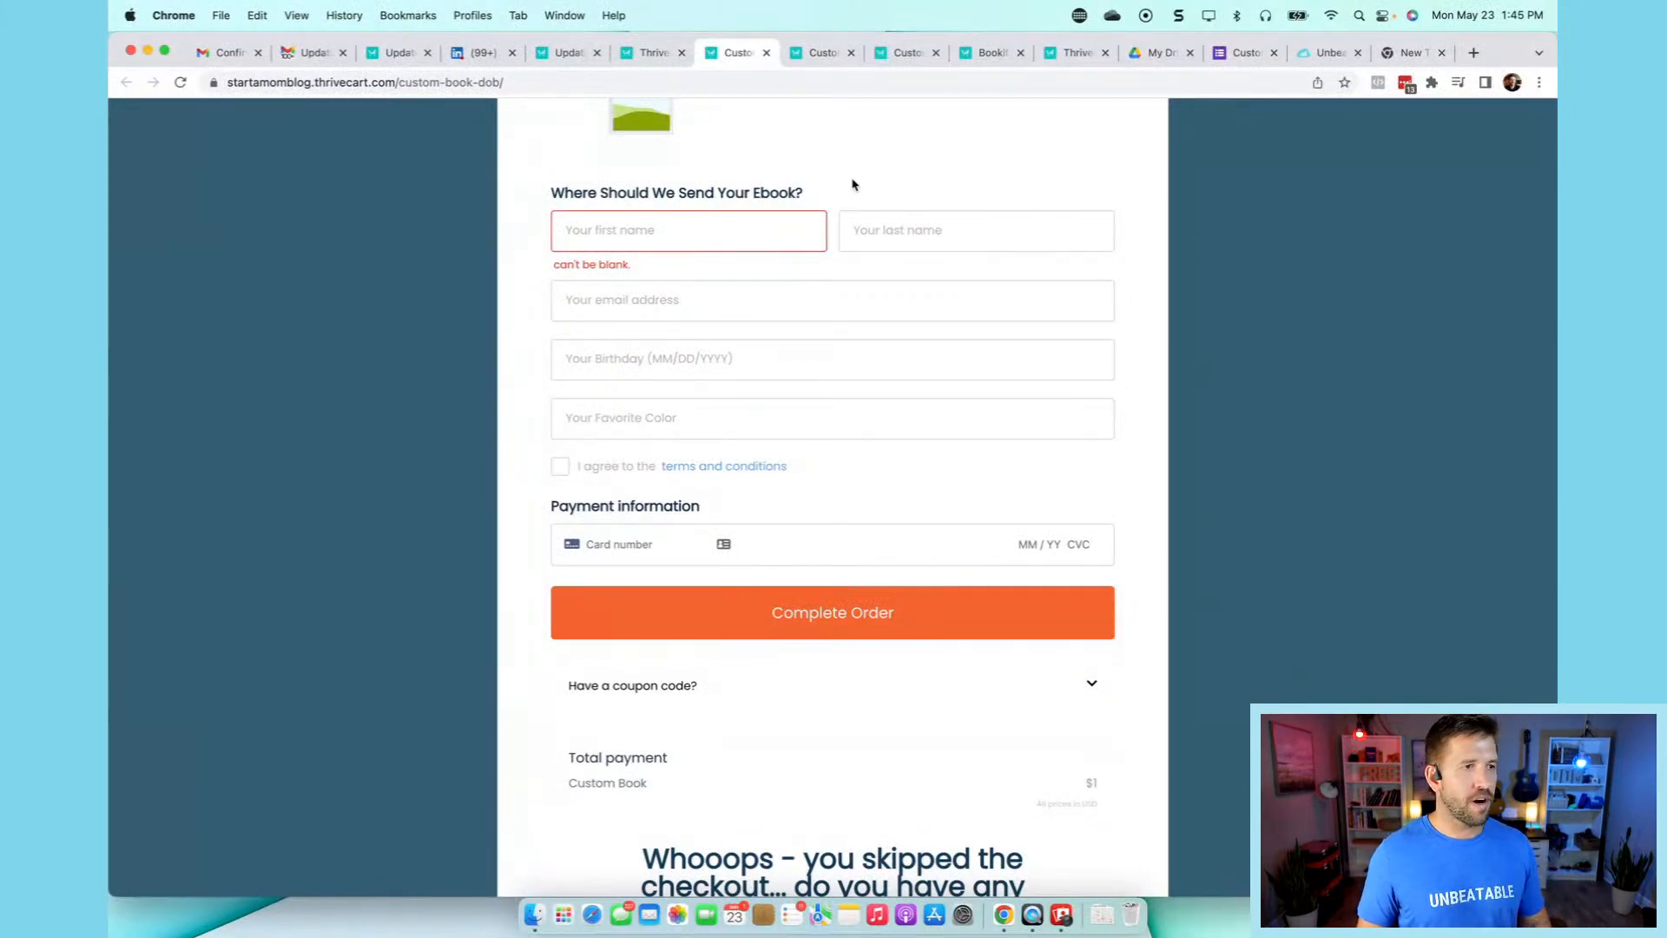
click(748, 222)
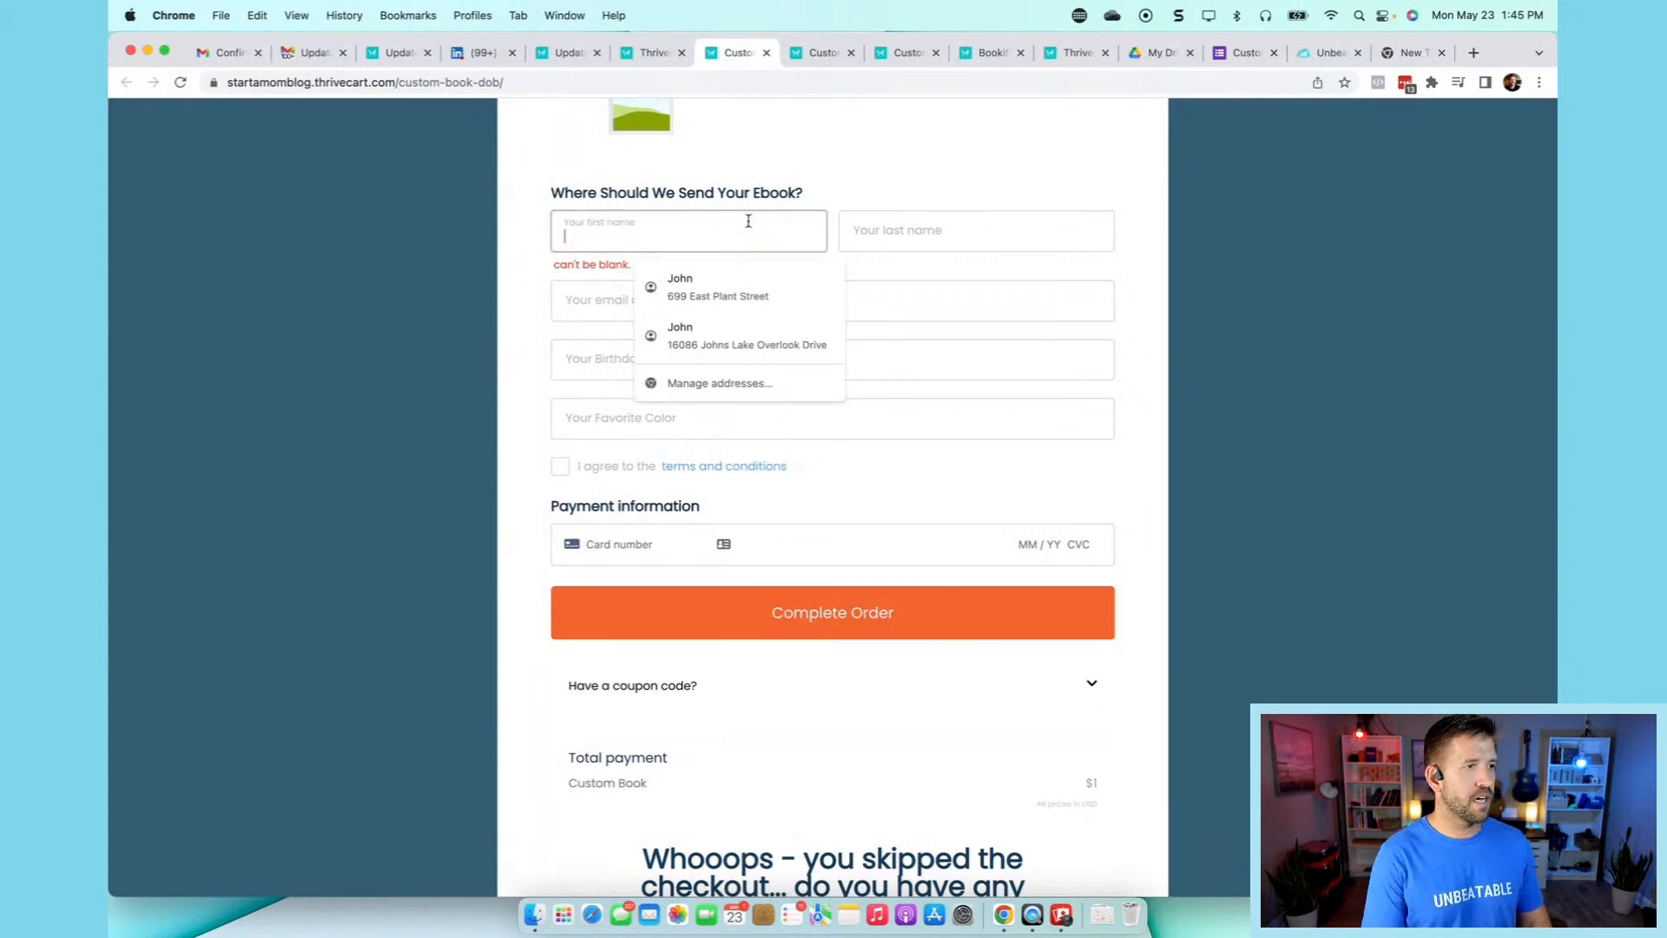
key(Tab)
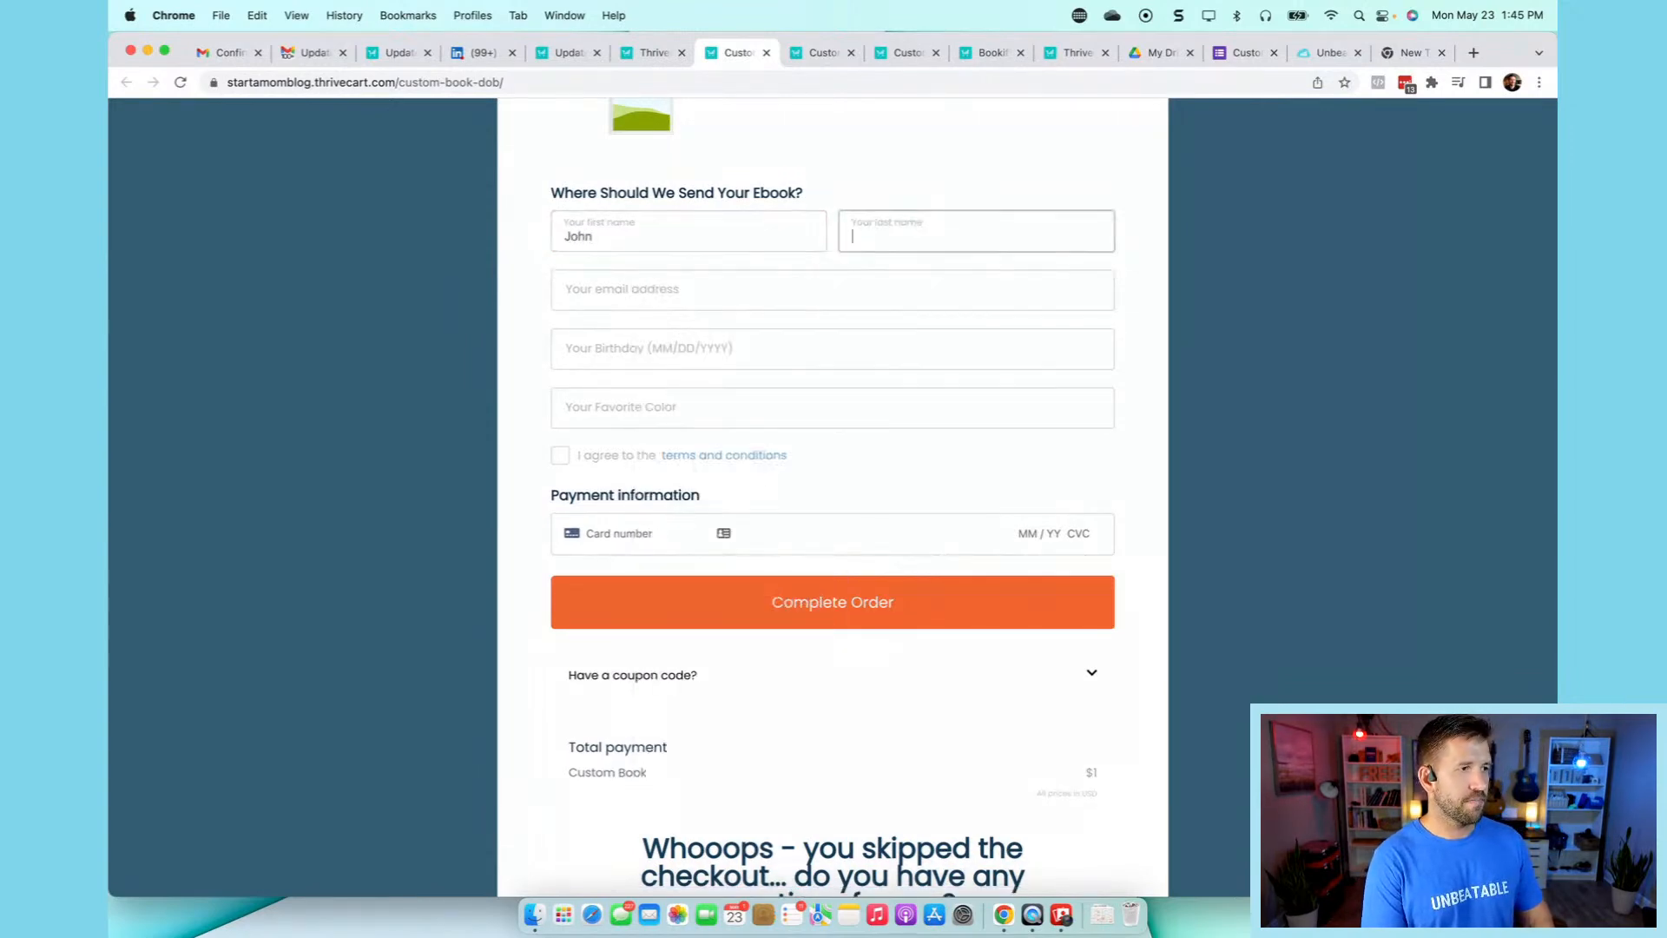
key(Tab)
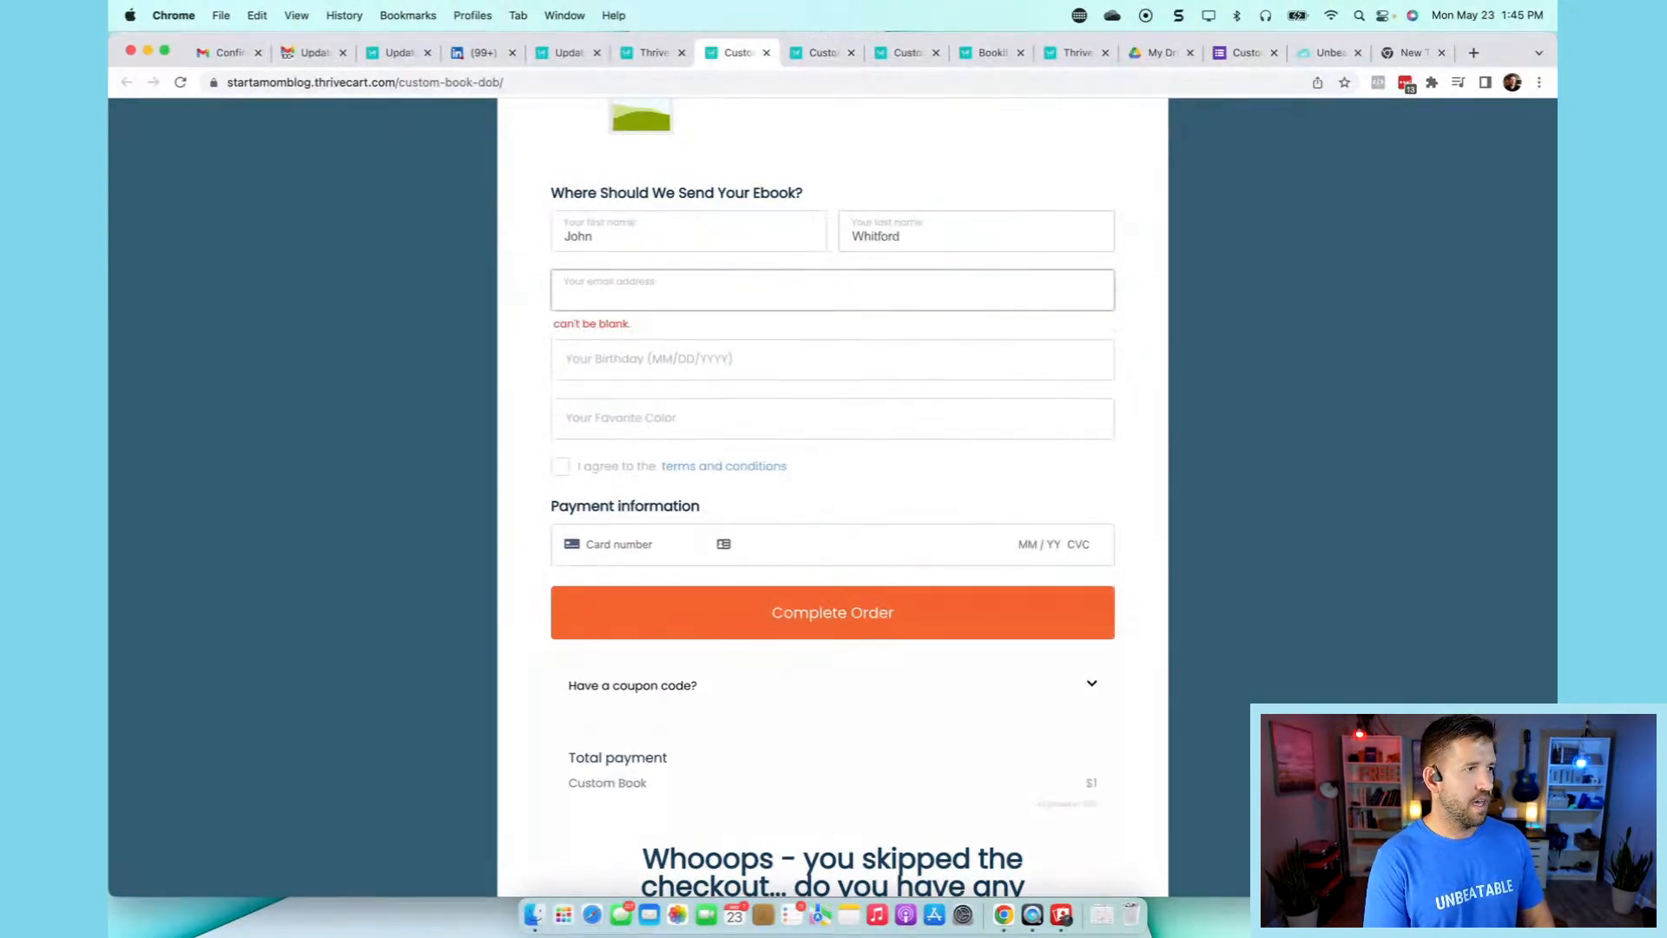
- Enter birthday 01/01/1988 and accept the terms and conditions
key(Tab)
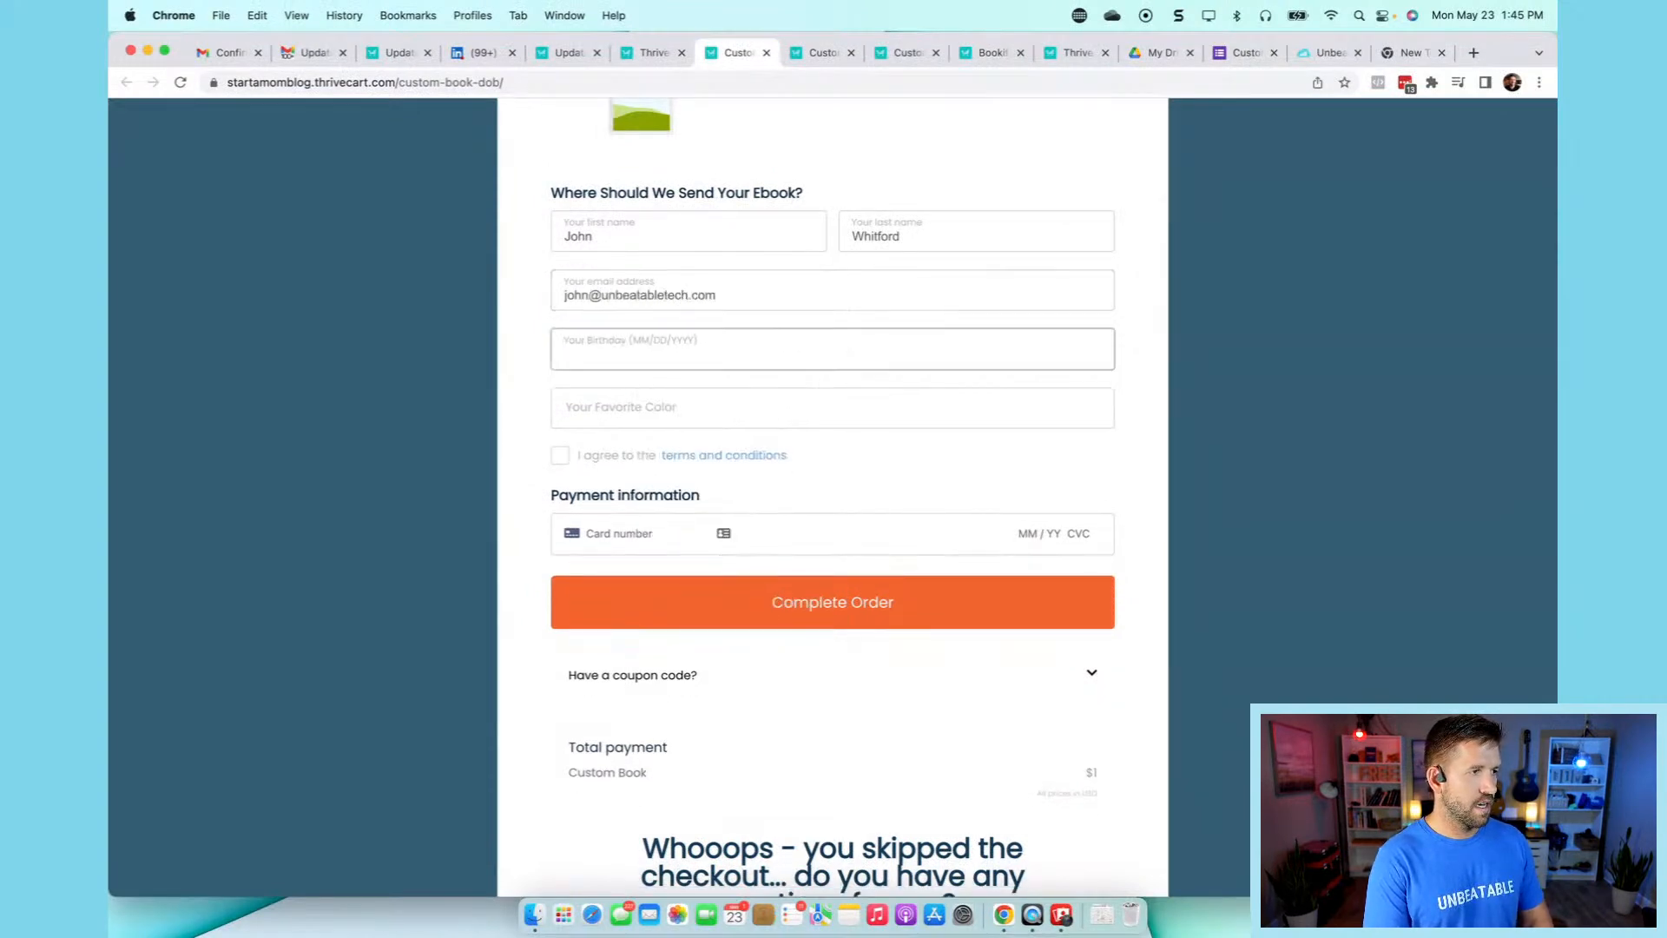
key(shift+Tab)
key(Tab)
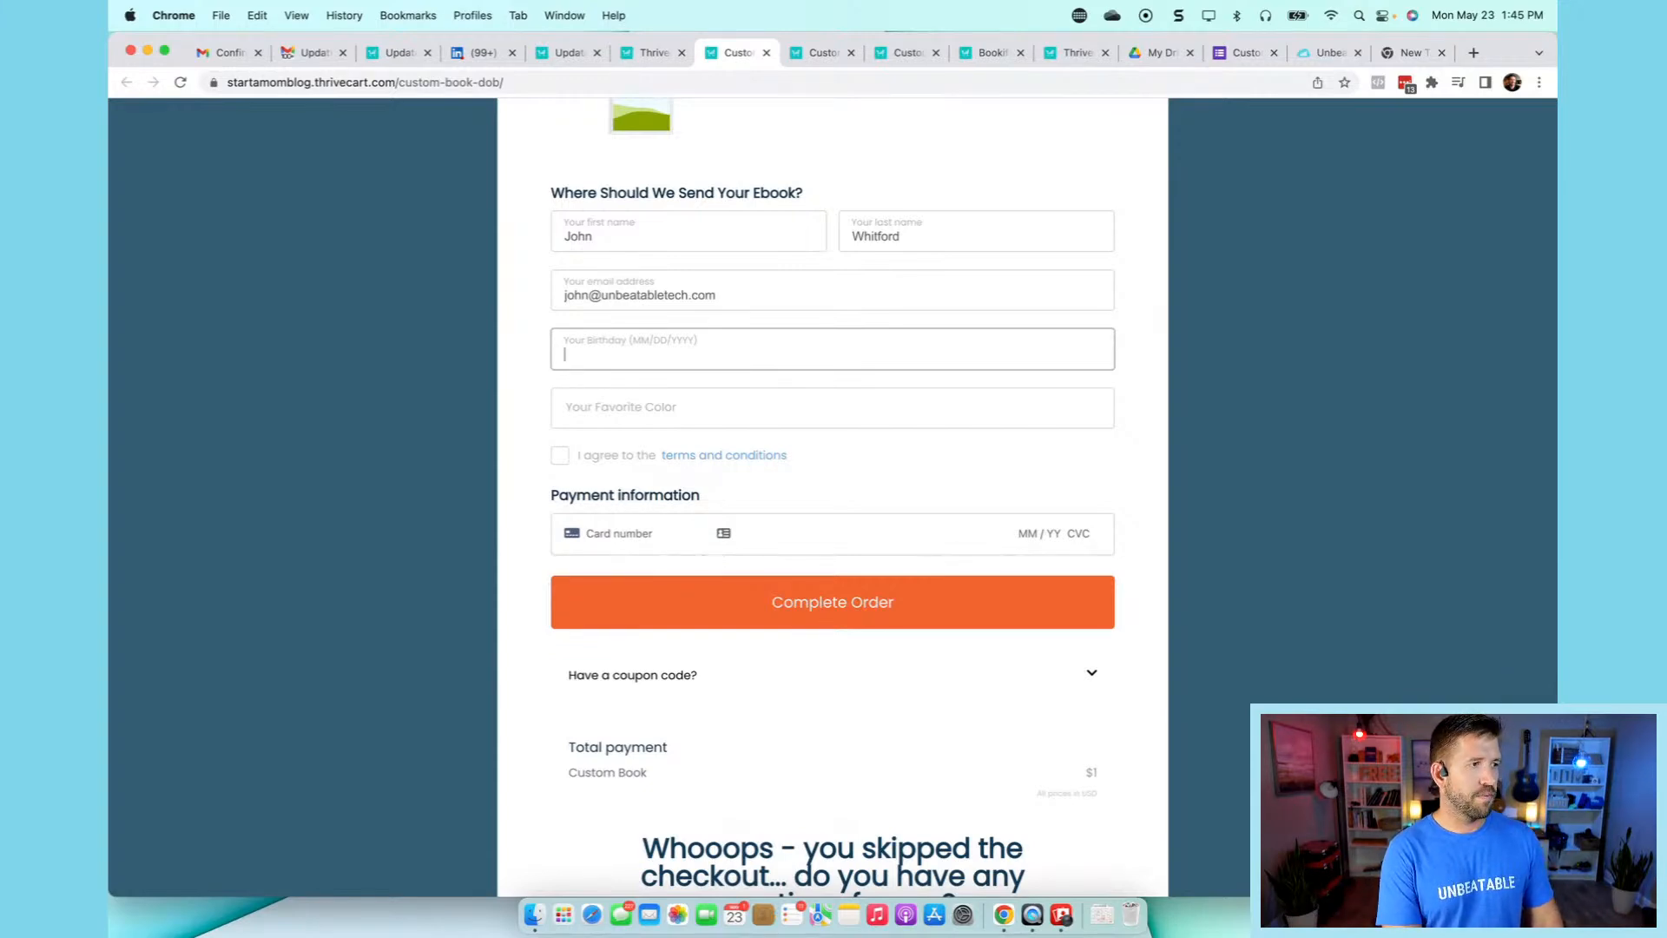
text(01)
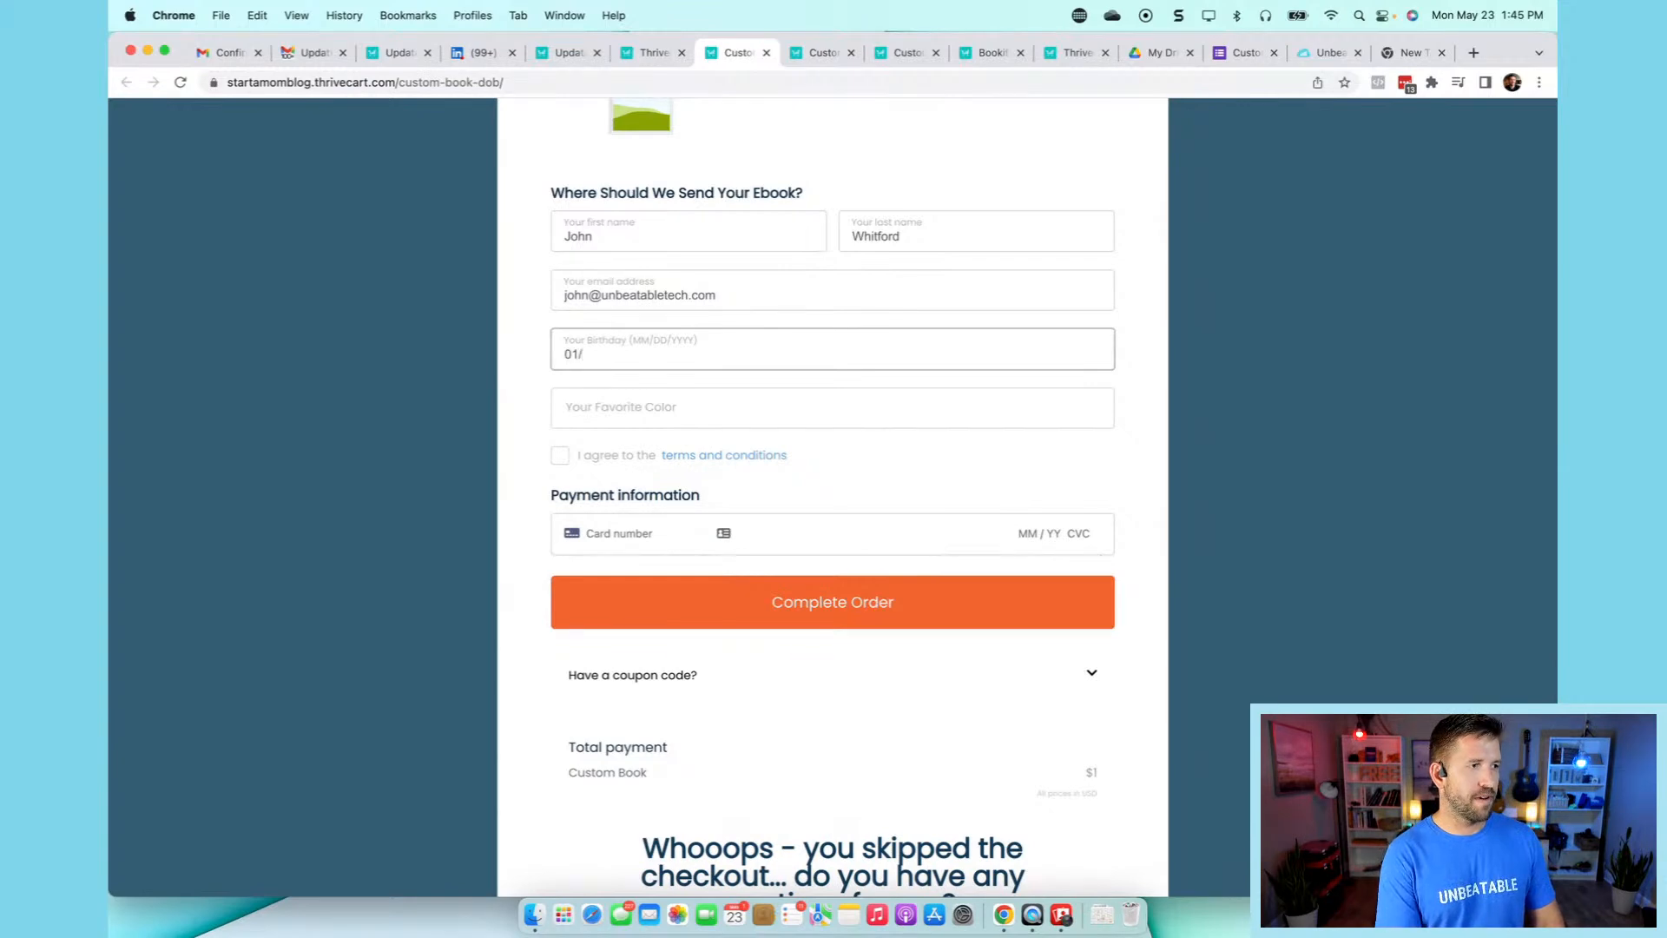
text(/01/1988)
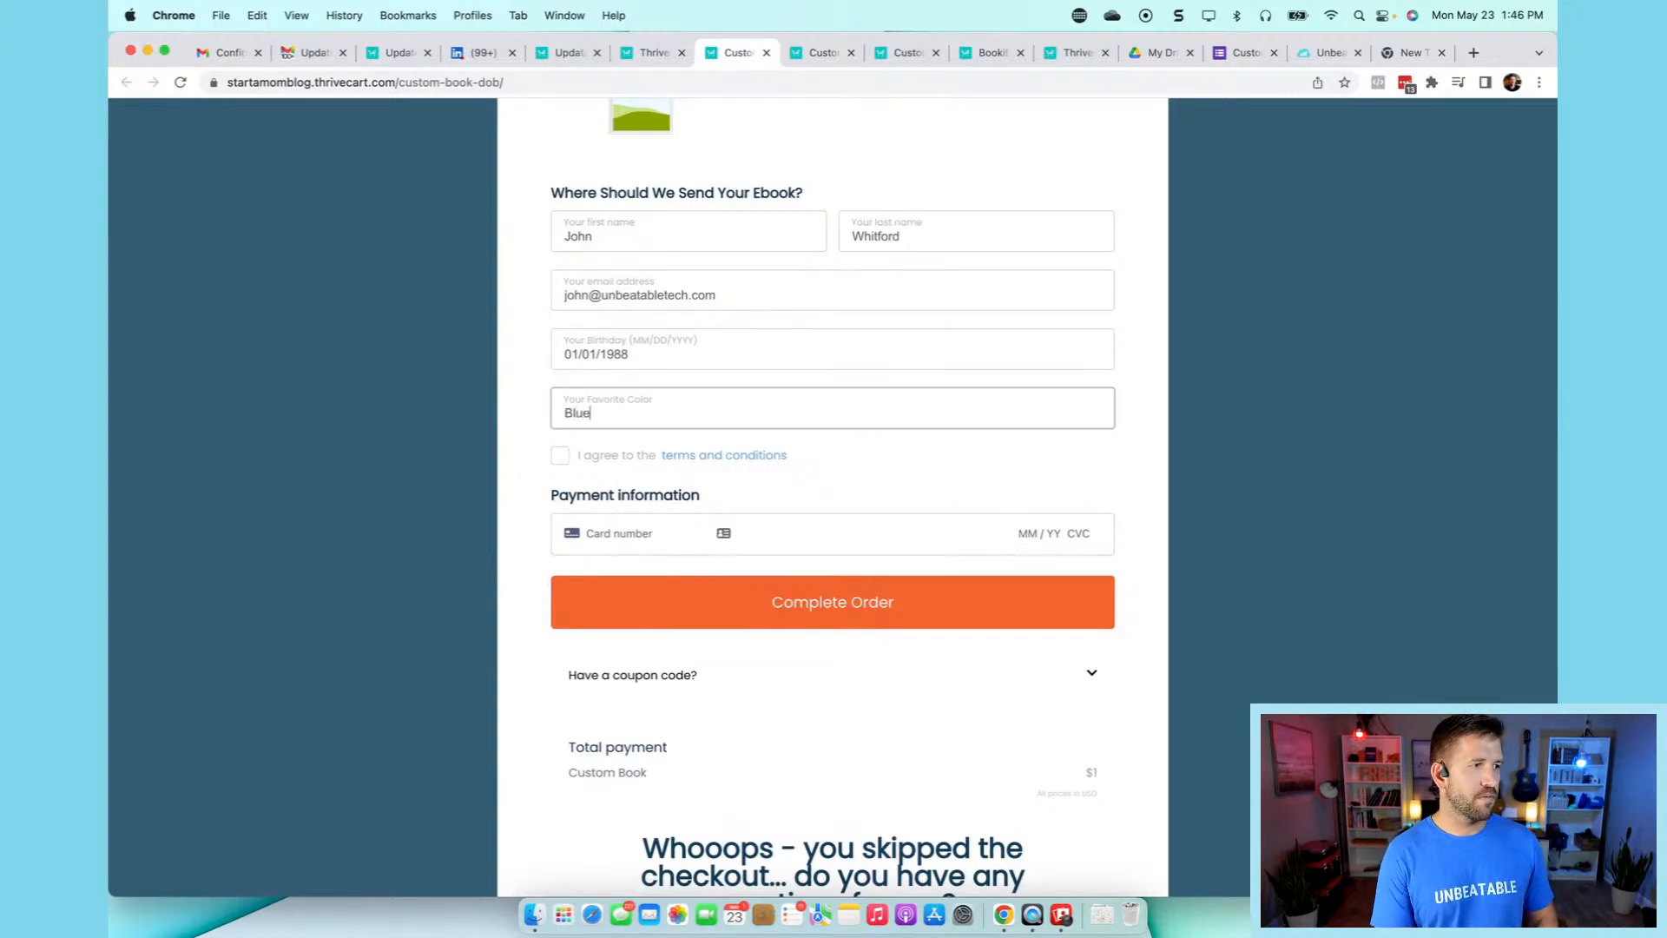
click(560, 455)
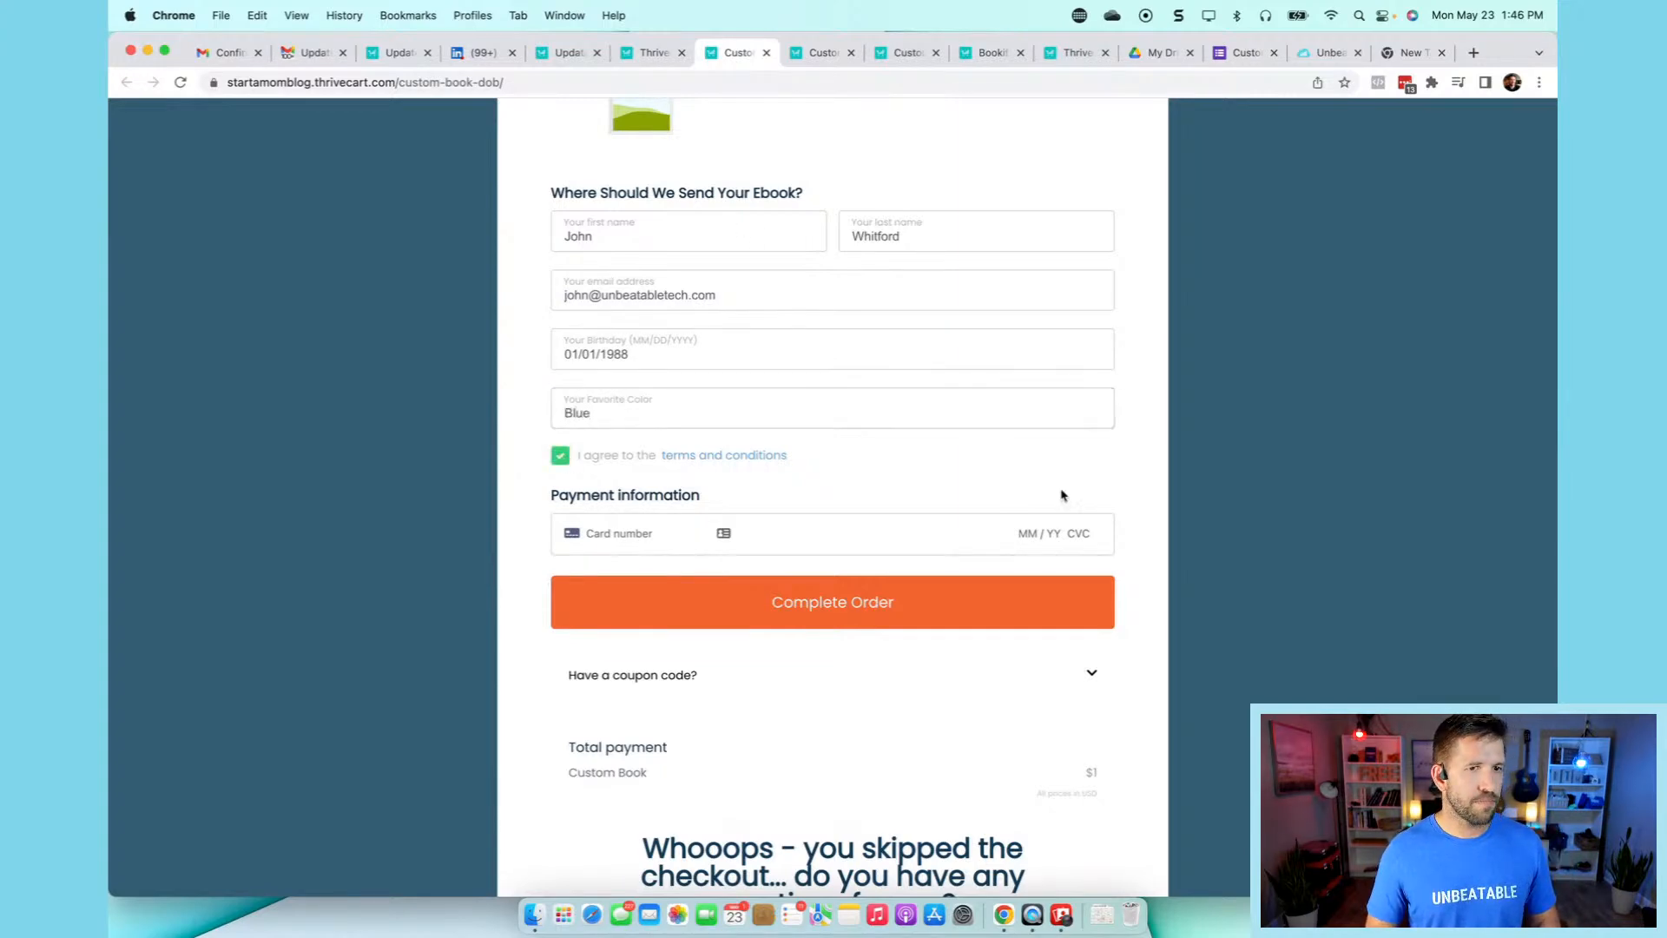
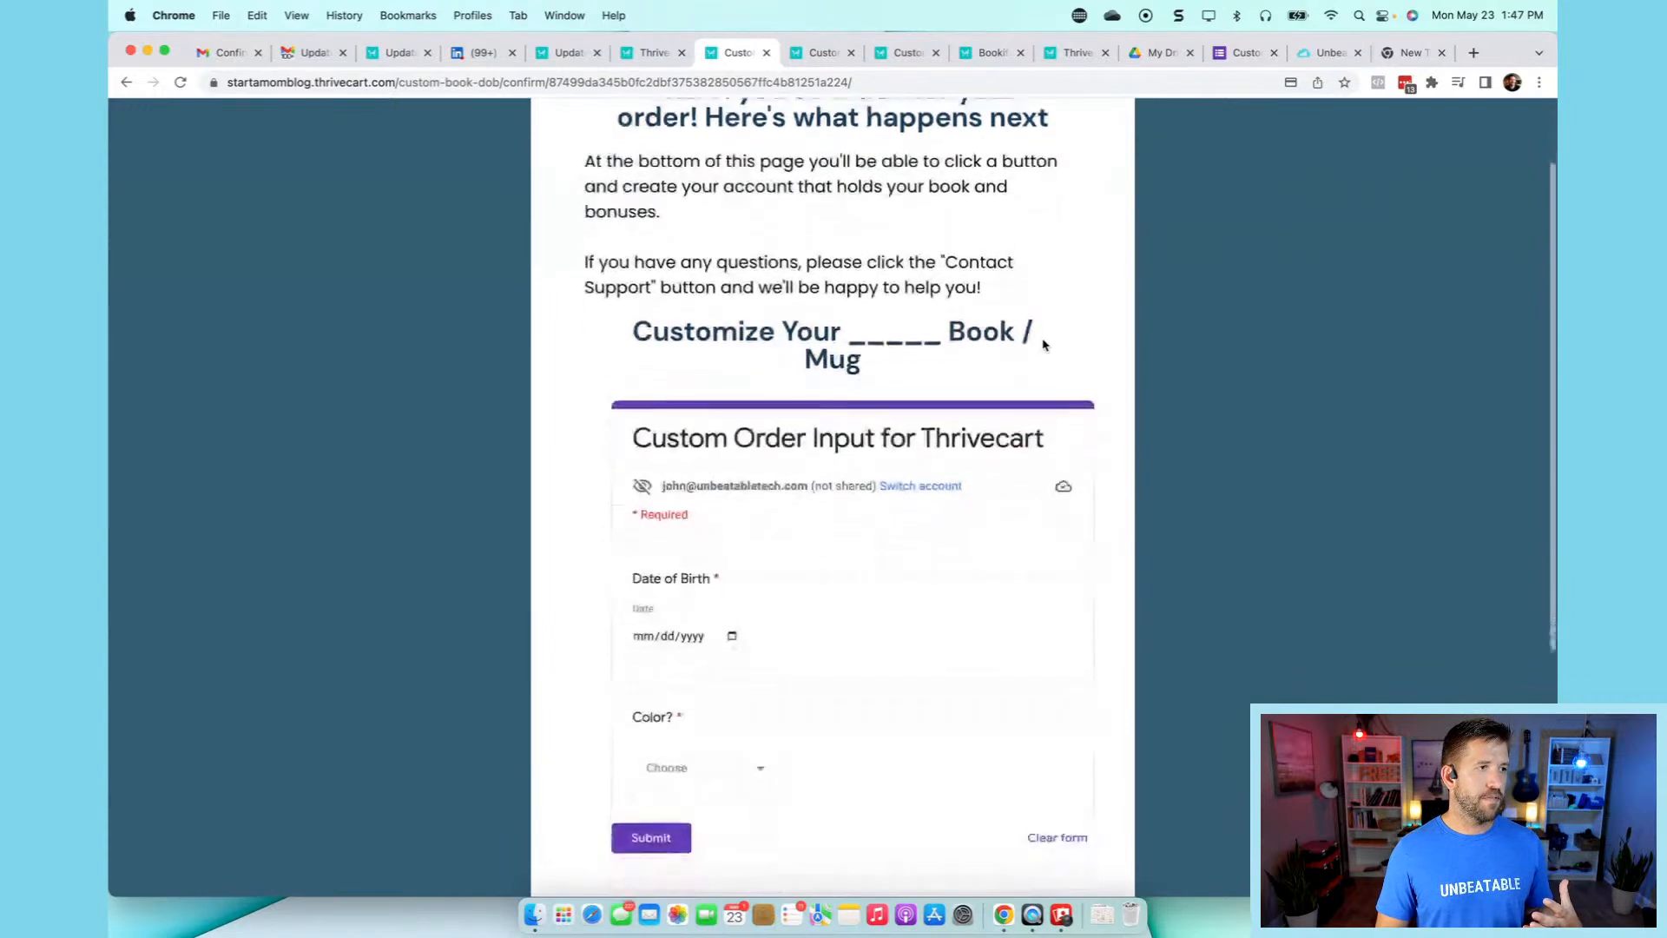
scroll(1044, 345, up, 3)
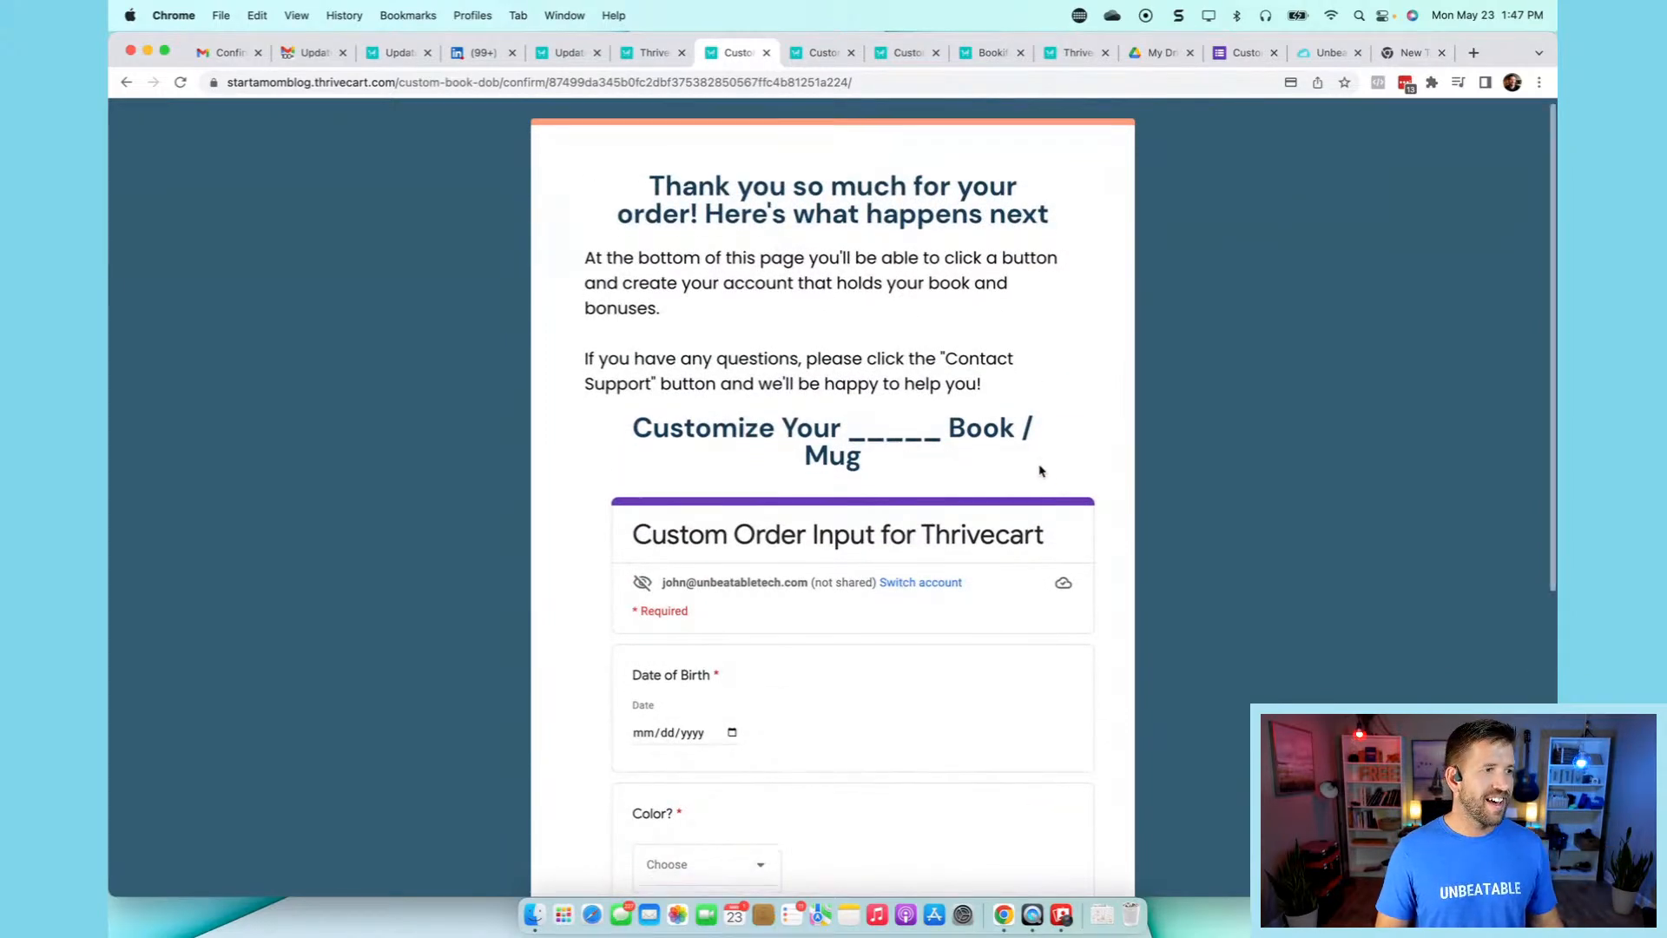
scroll(1042, 469, down, 3)
scroll(756, 324, down, 3)
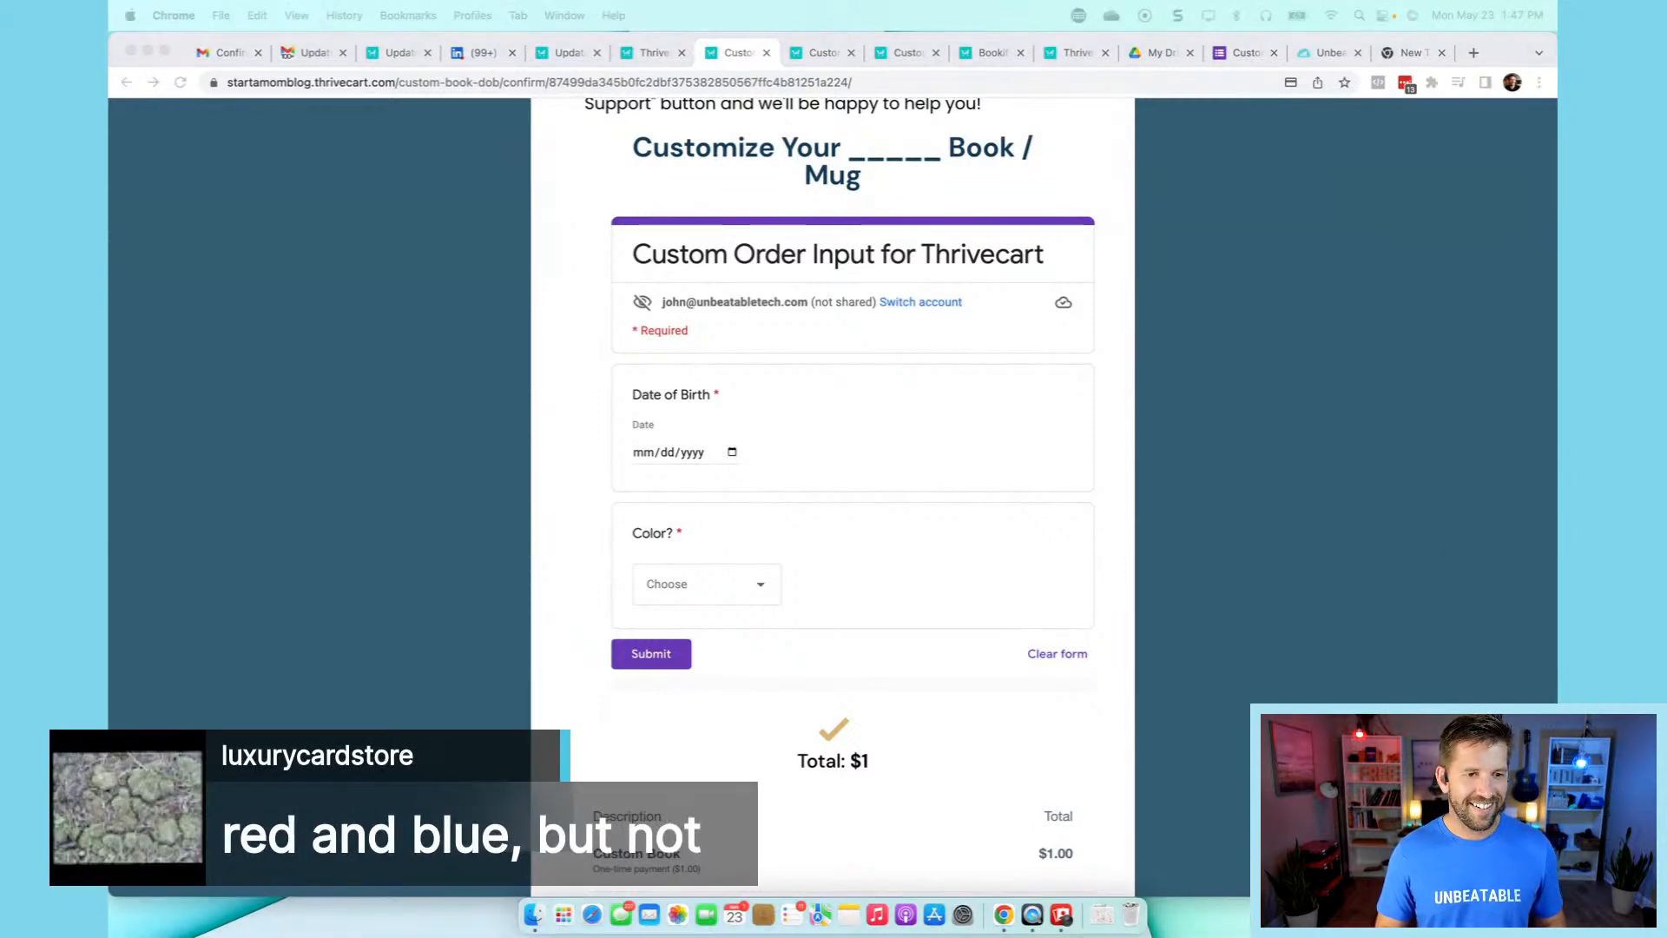
click(443, 279)
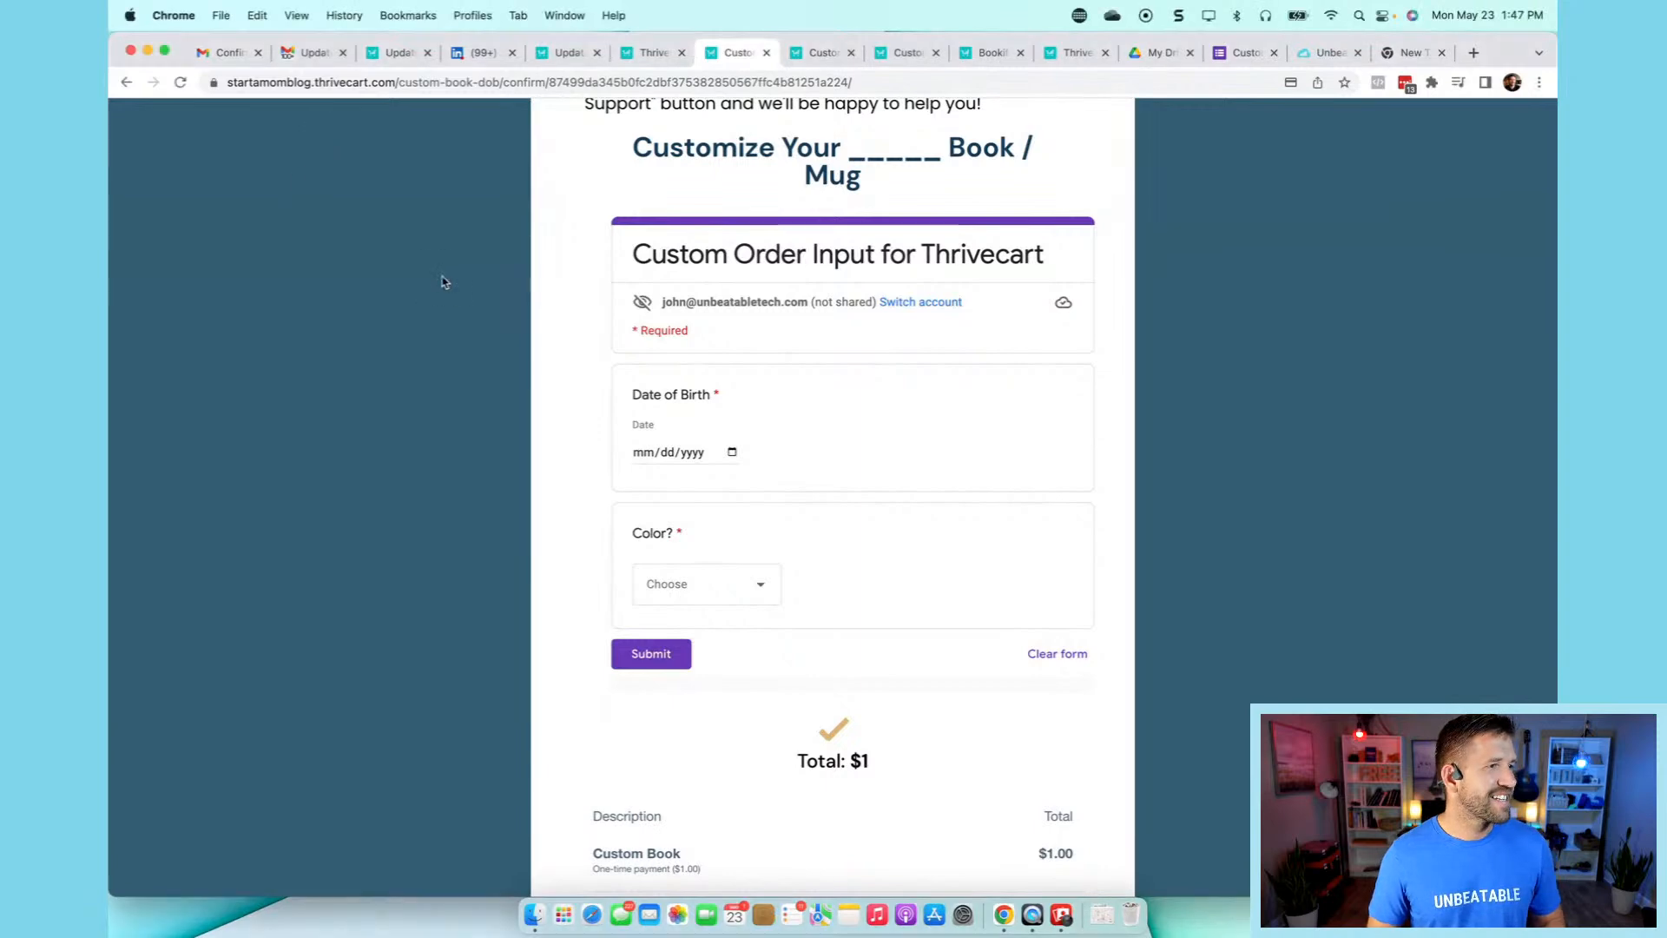
click(702, 453)
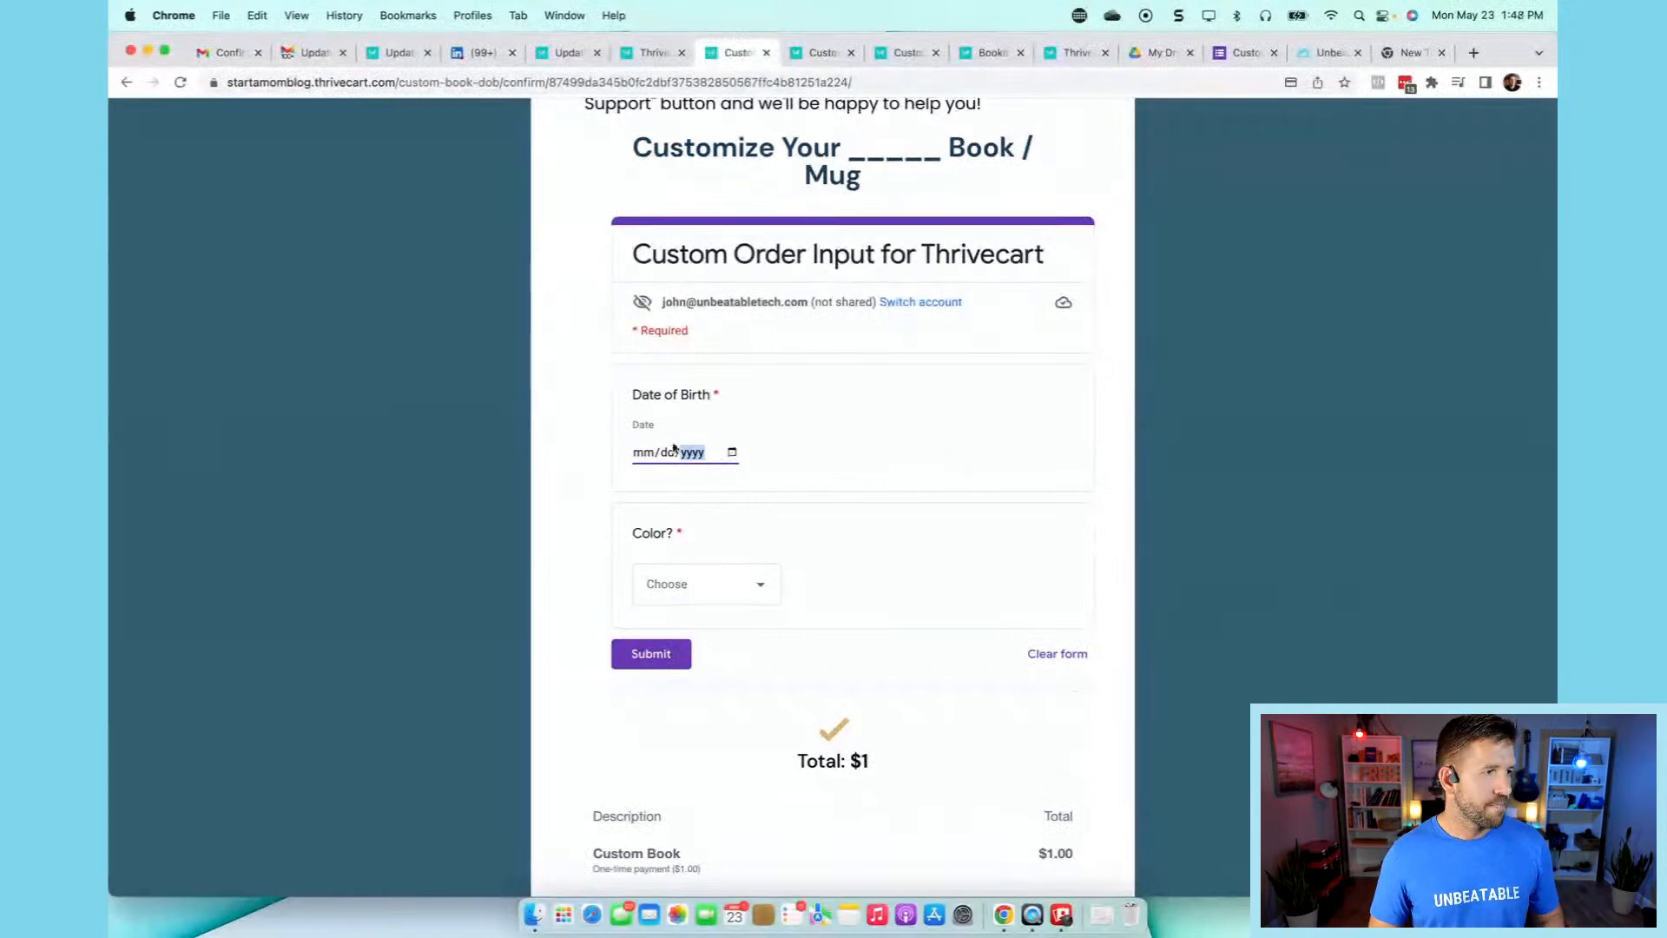
- Set the embedded form's date of birth to January 12, 1900
click(732, 451)
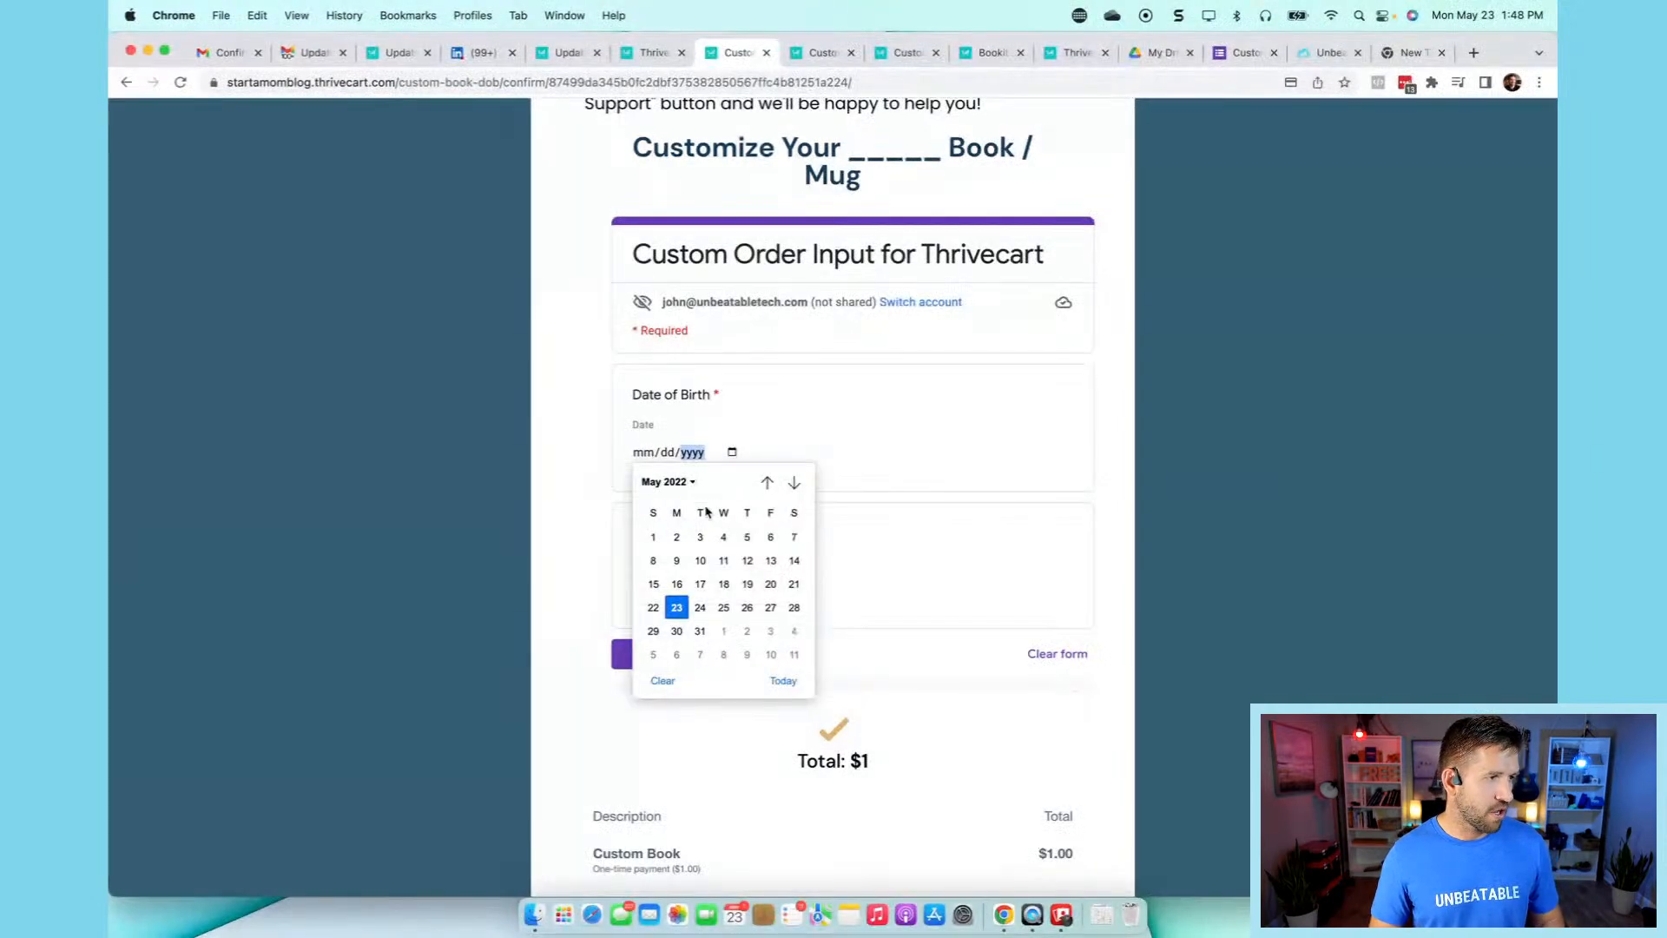
click(685, 483)
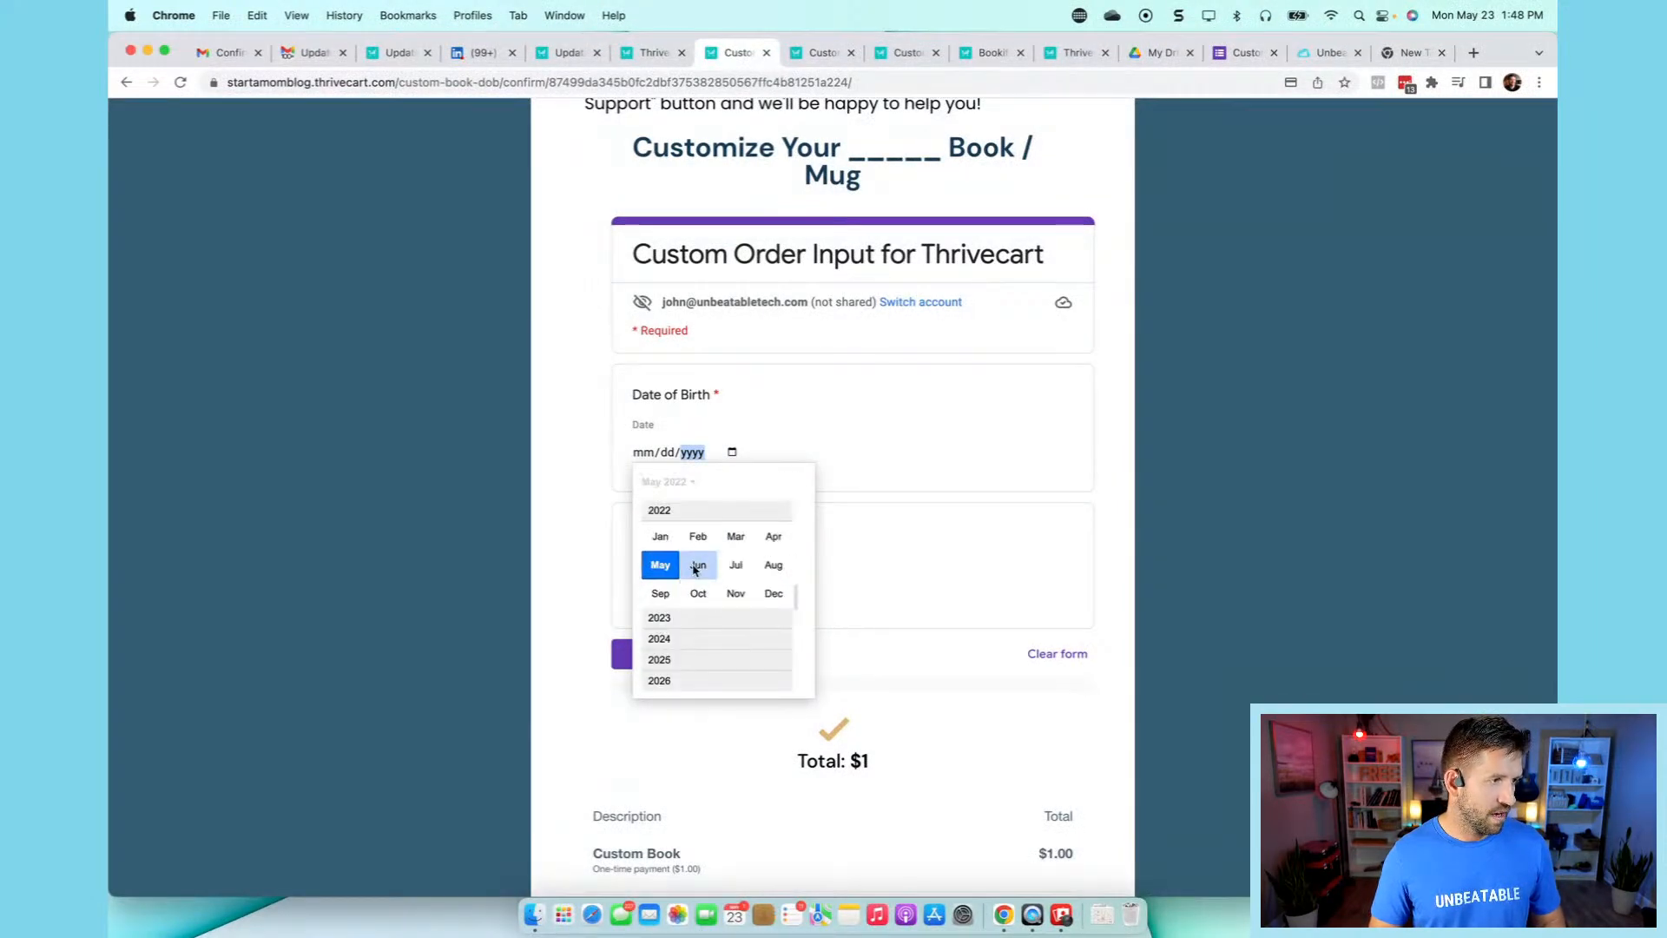
click(660, 536)
click(726, 580)
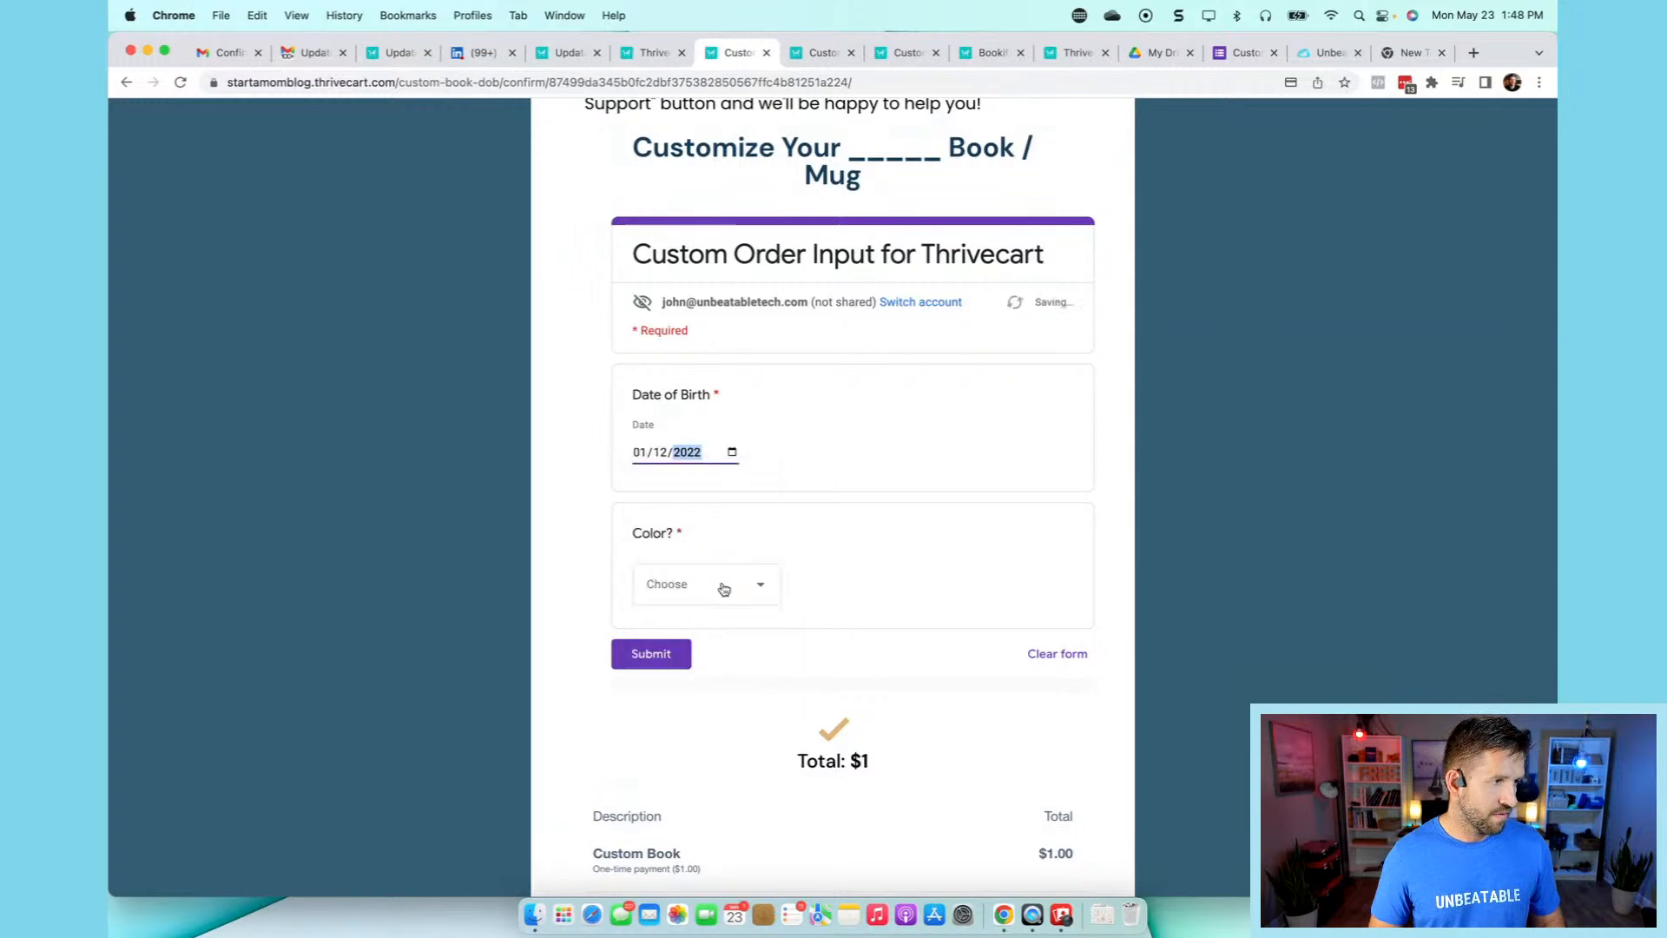
text(1)
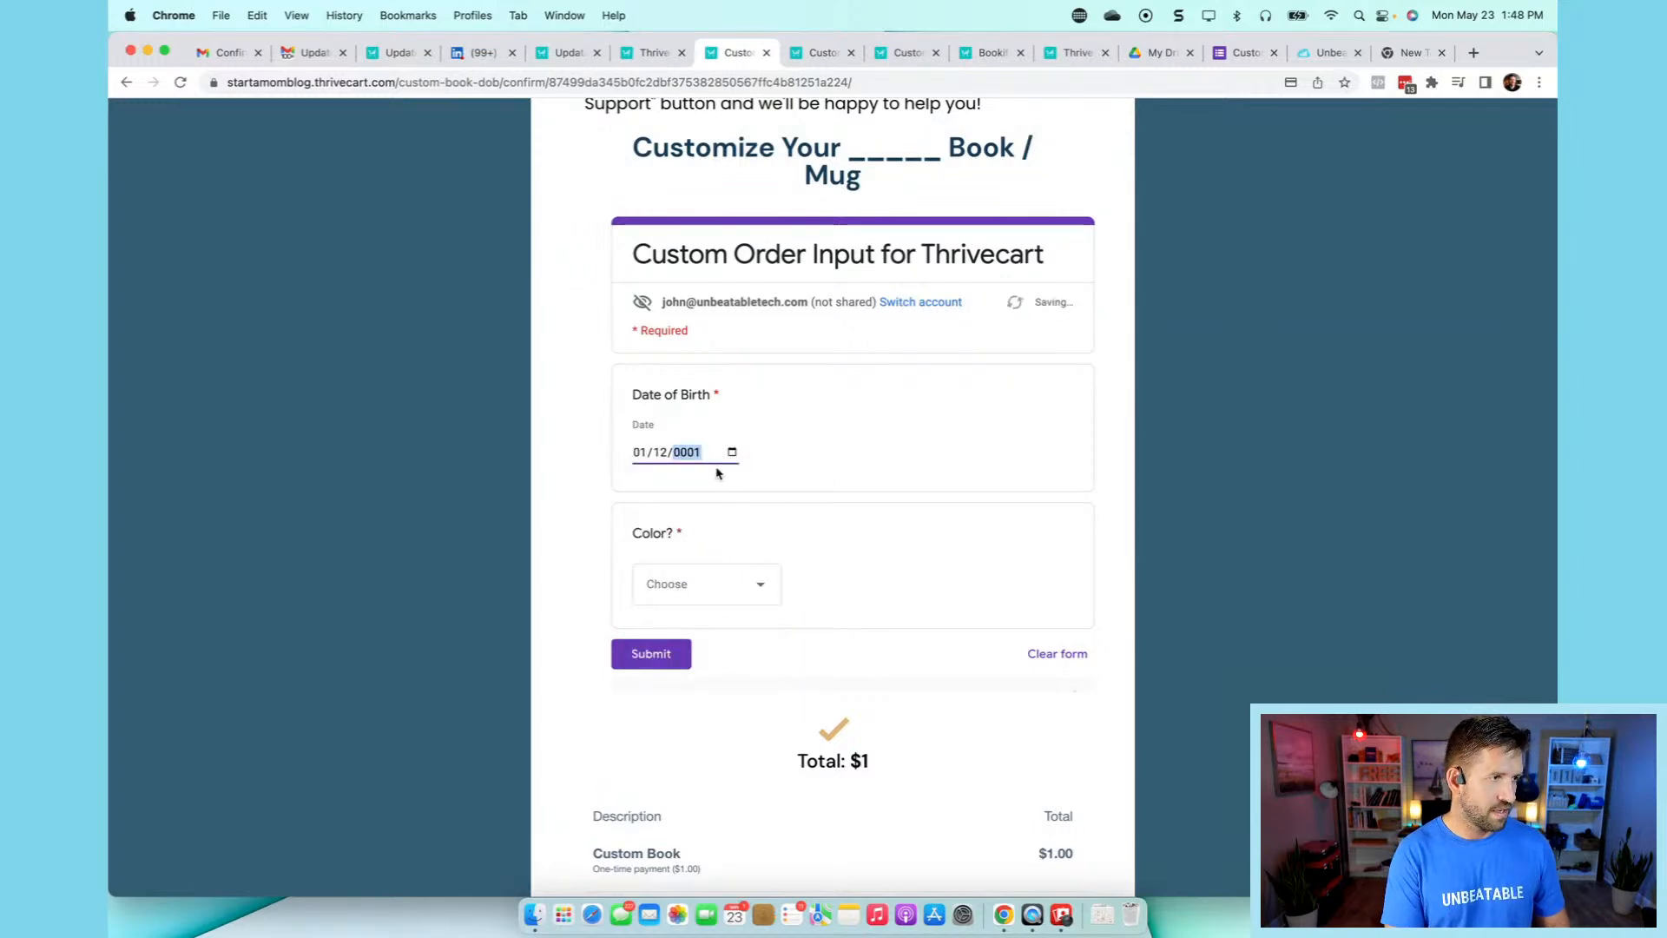
text(900)
click(815, 477)
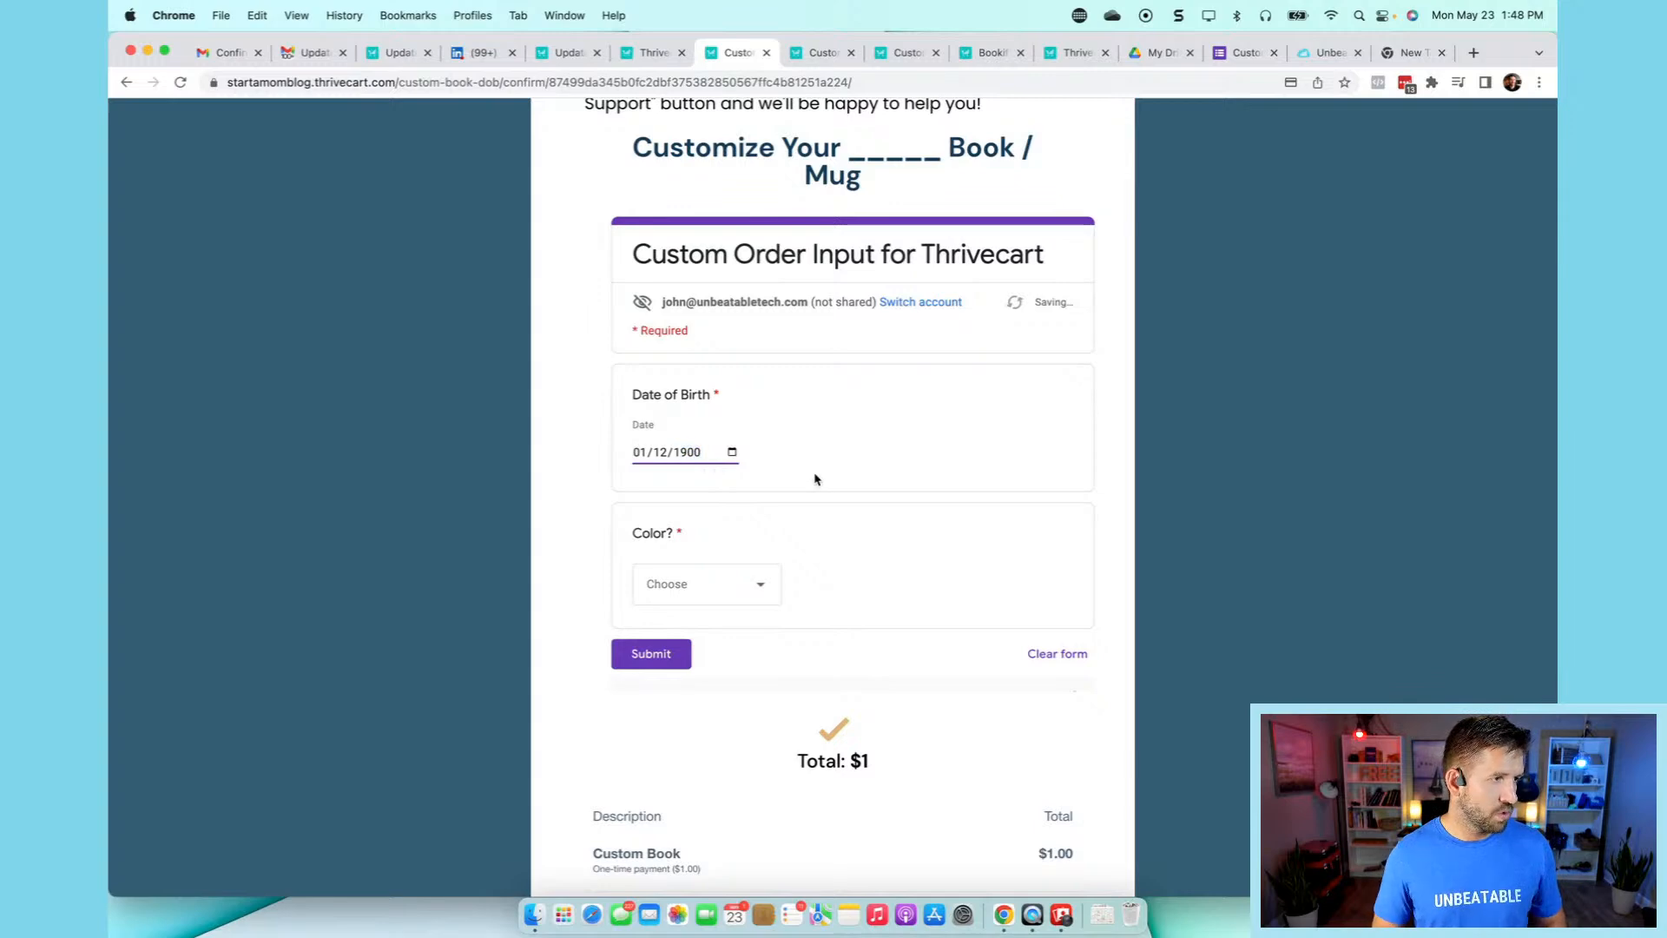
- Choose Red for Color, submit the form, and return to the ThriveCart product page
scroll(814, 477, down, 1)
click(707, 556)
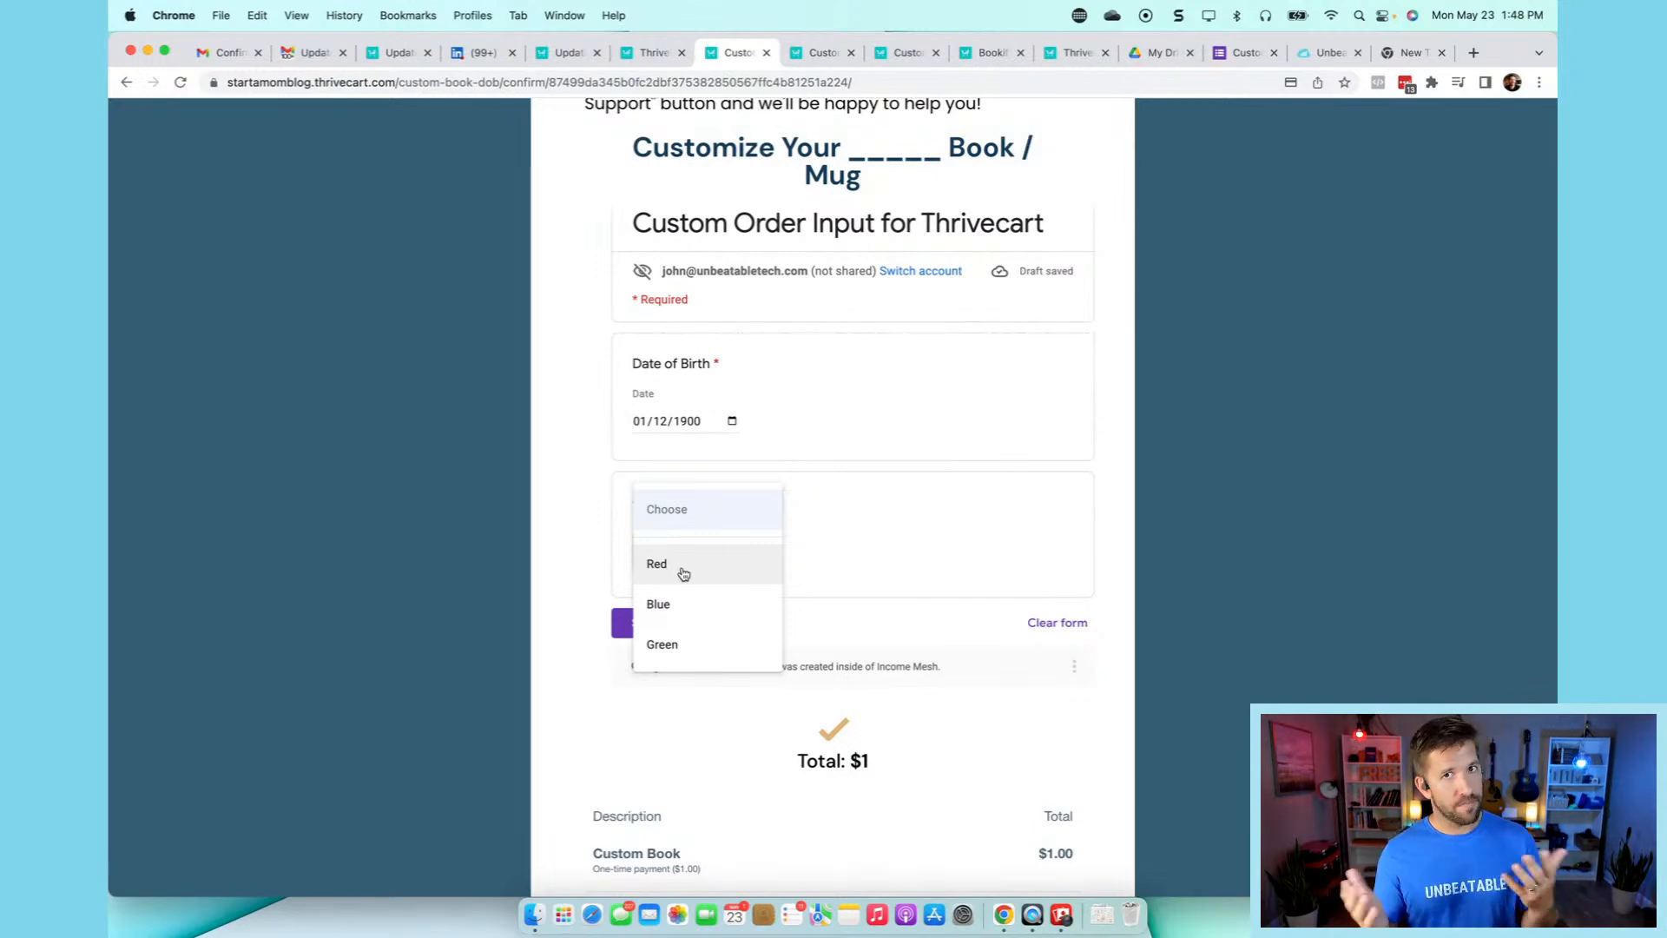
click(683, 573)
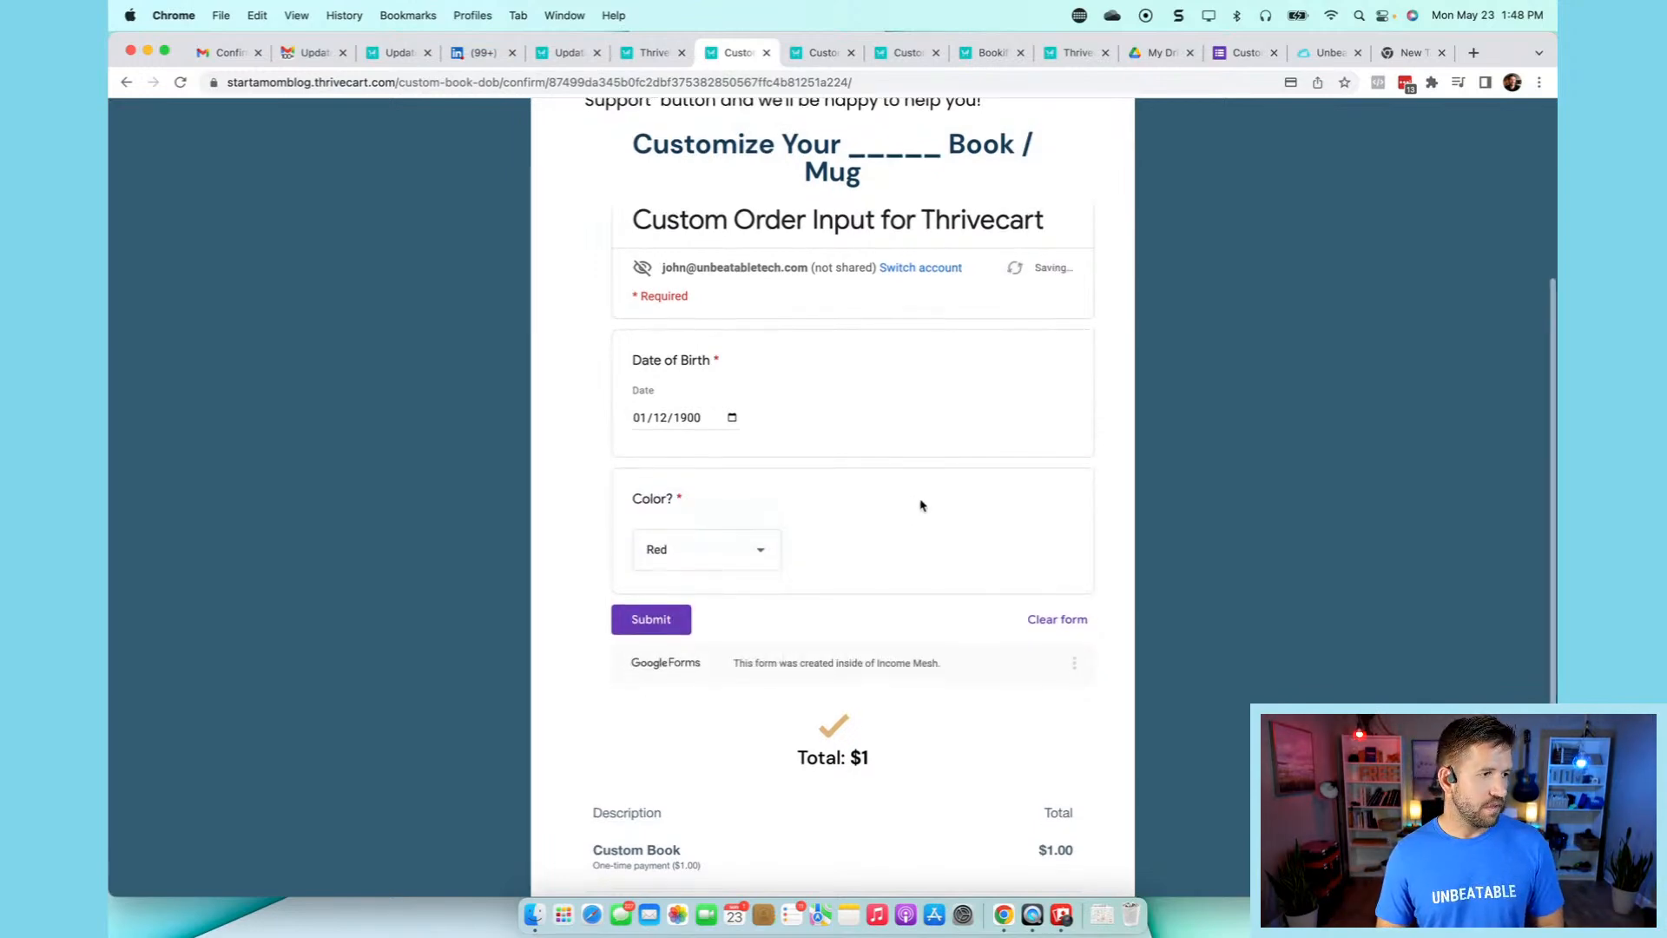
scroll(922, 505, down, 2)
click(669, 589)
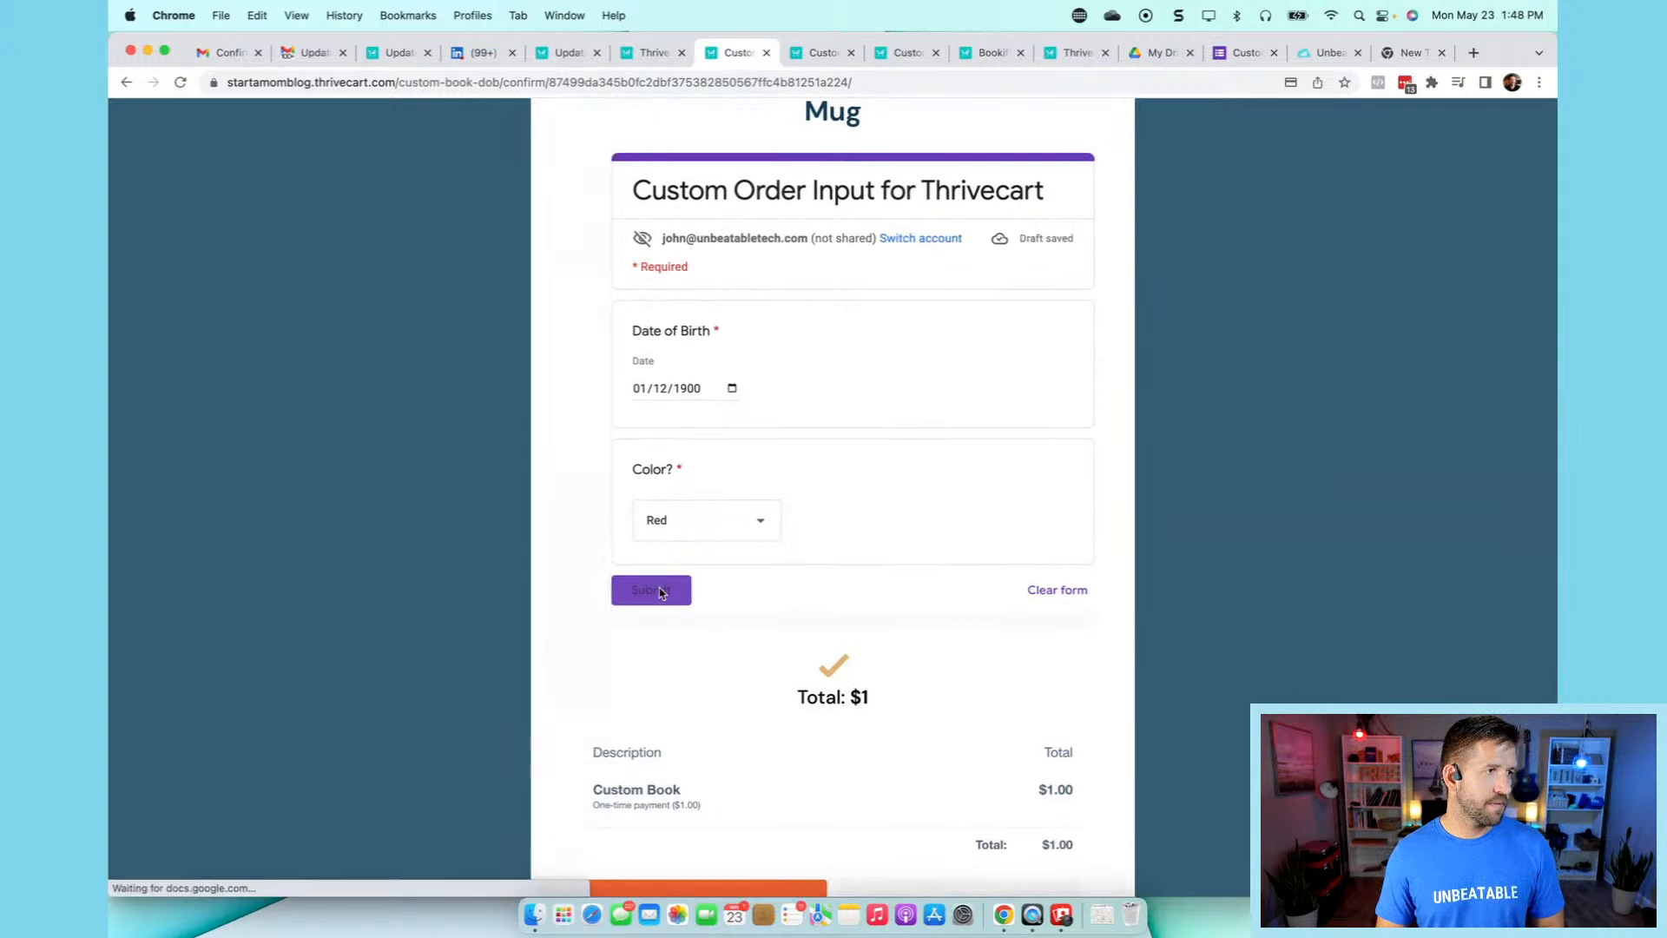
scroll(929, 241, up, 1)
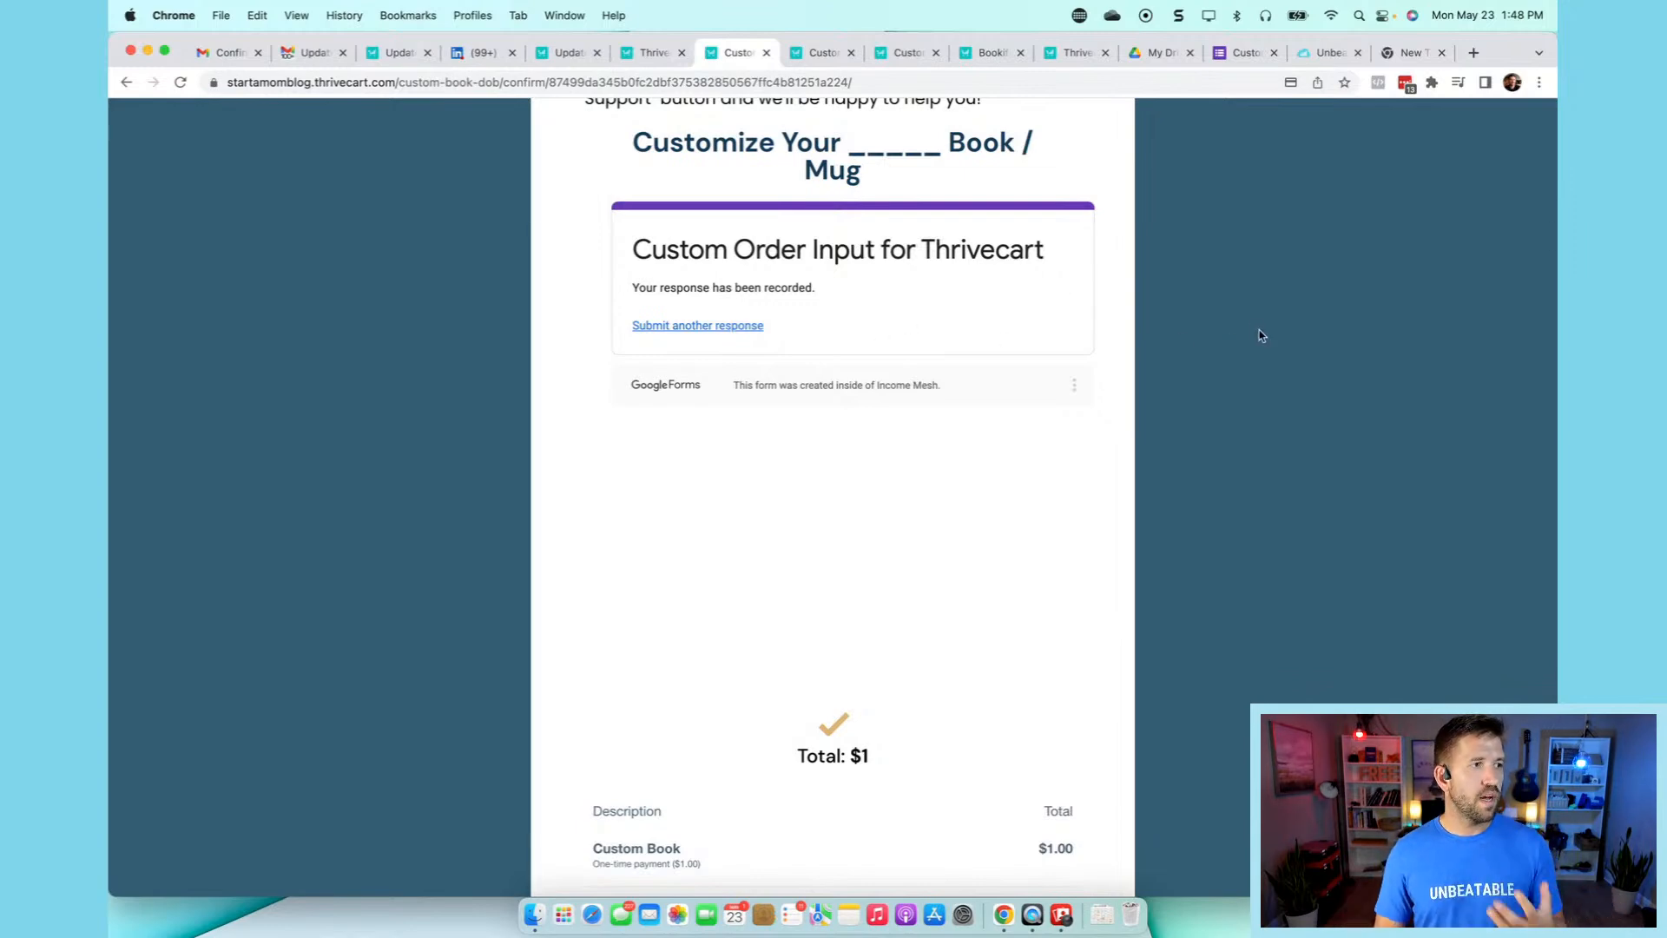
click(651, 53)
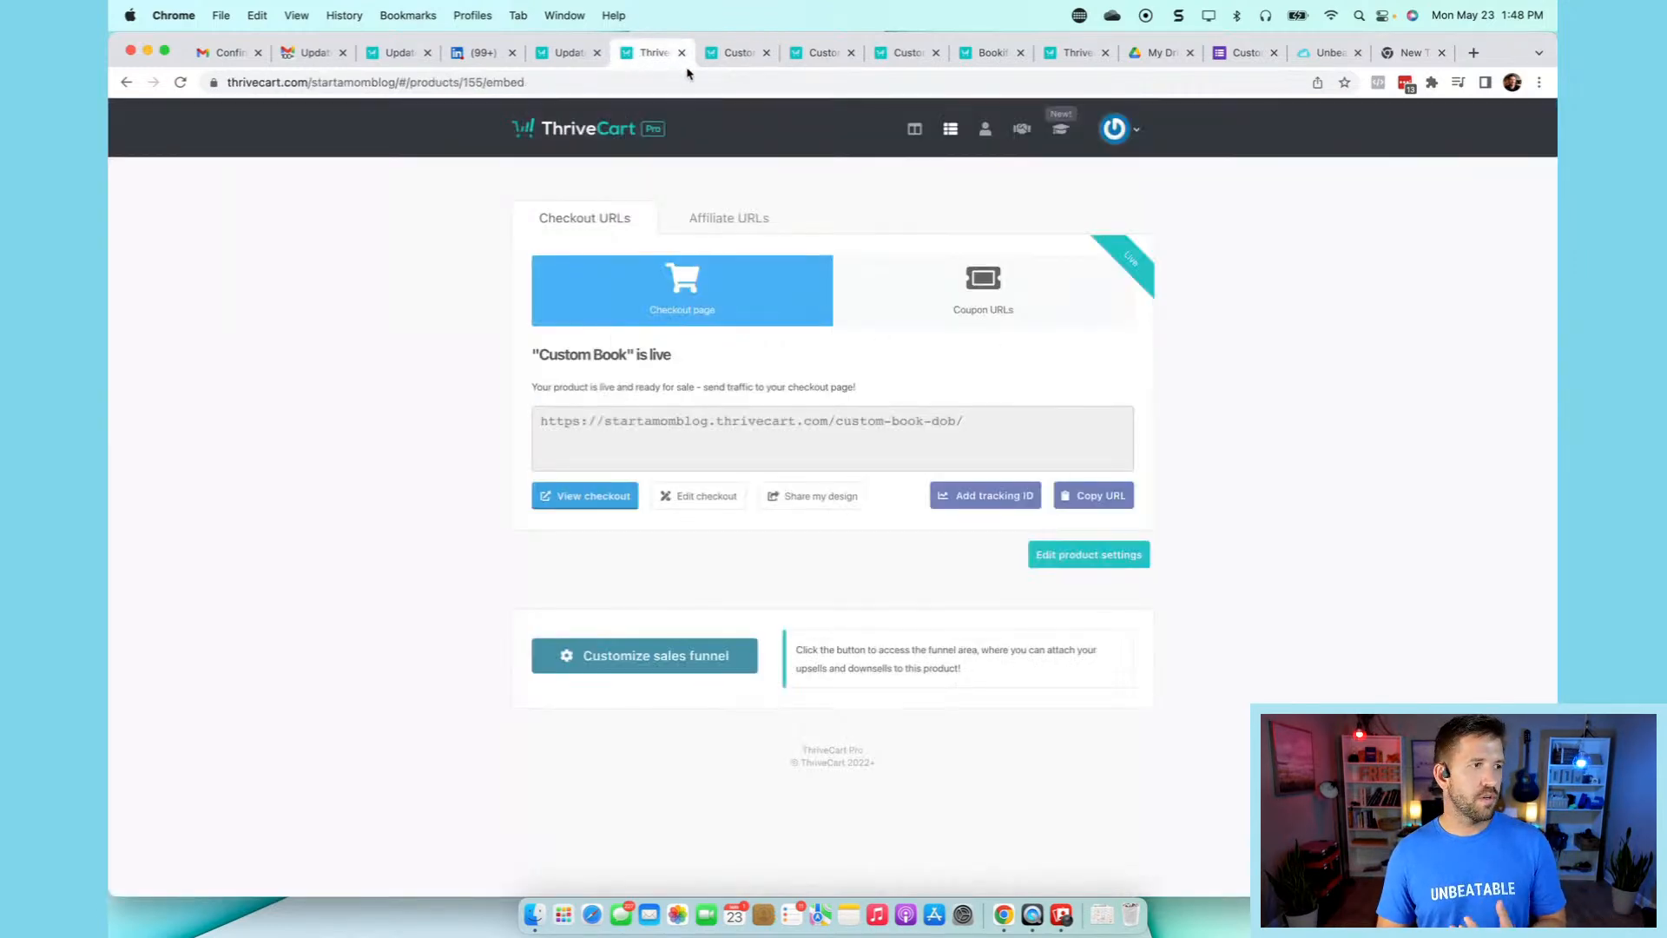
- Filter Transactions to Products > Custom Book (All) and open a Custom Book order's invoice
click(985, 130)
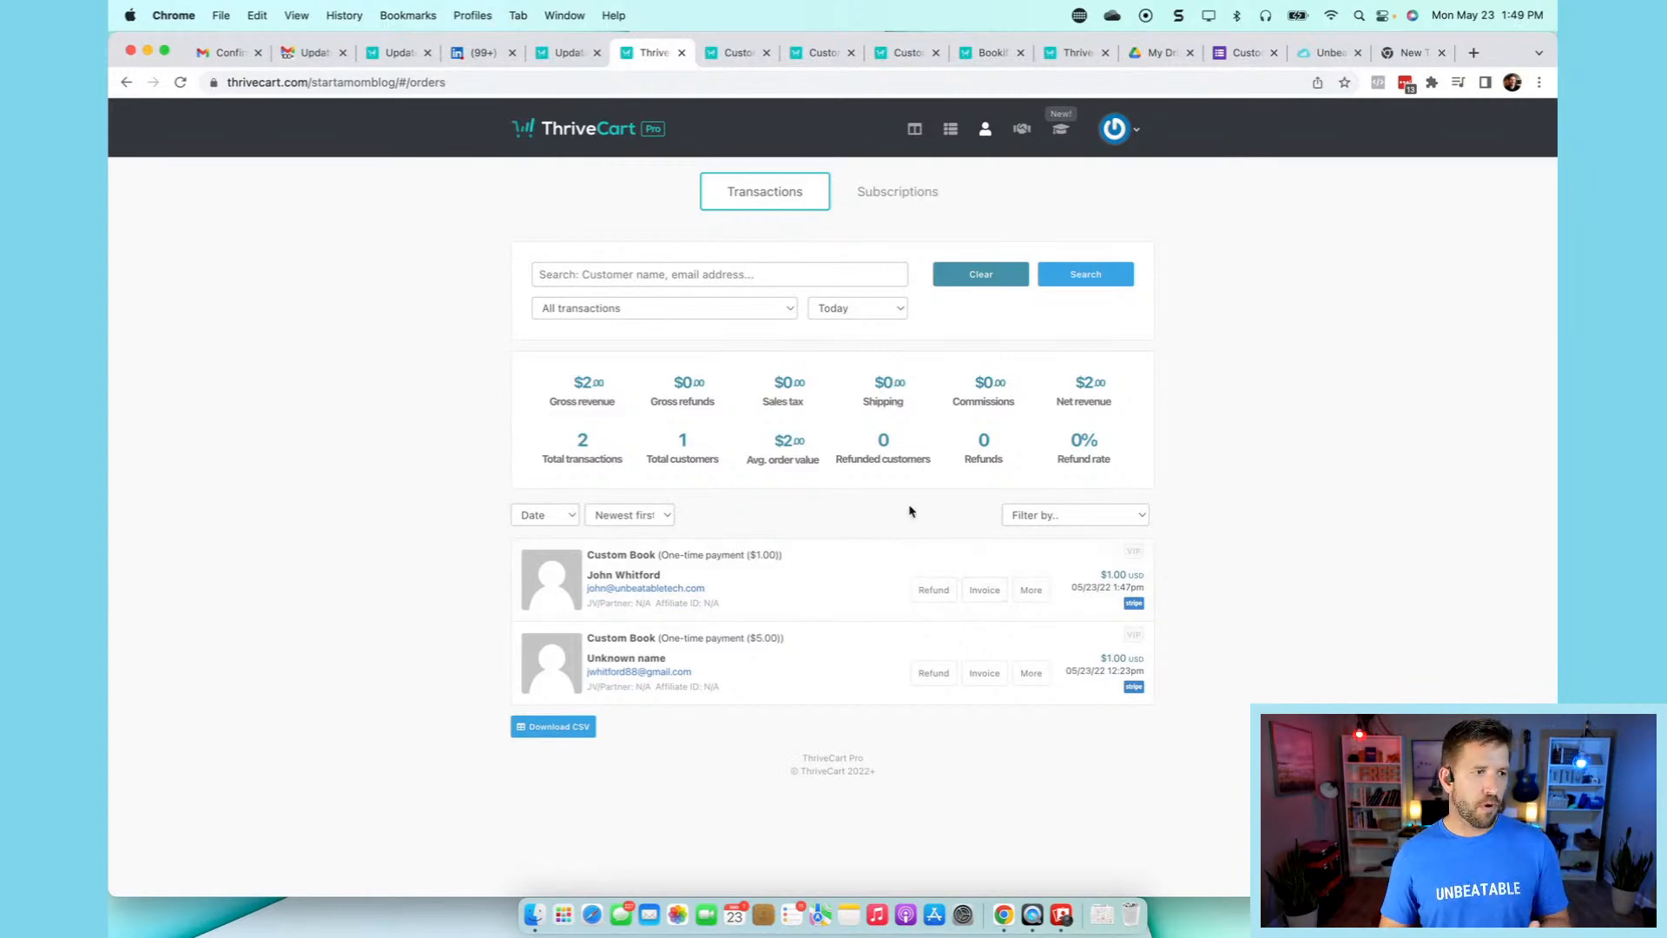
click(1046, 516)
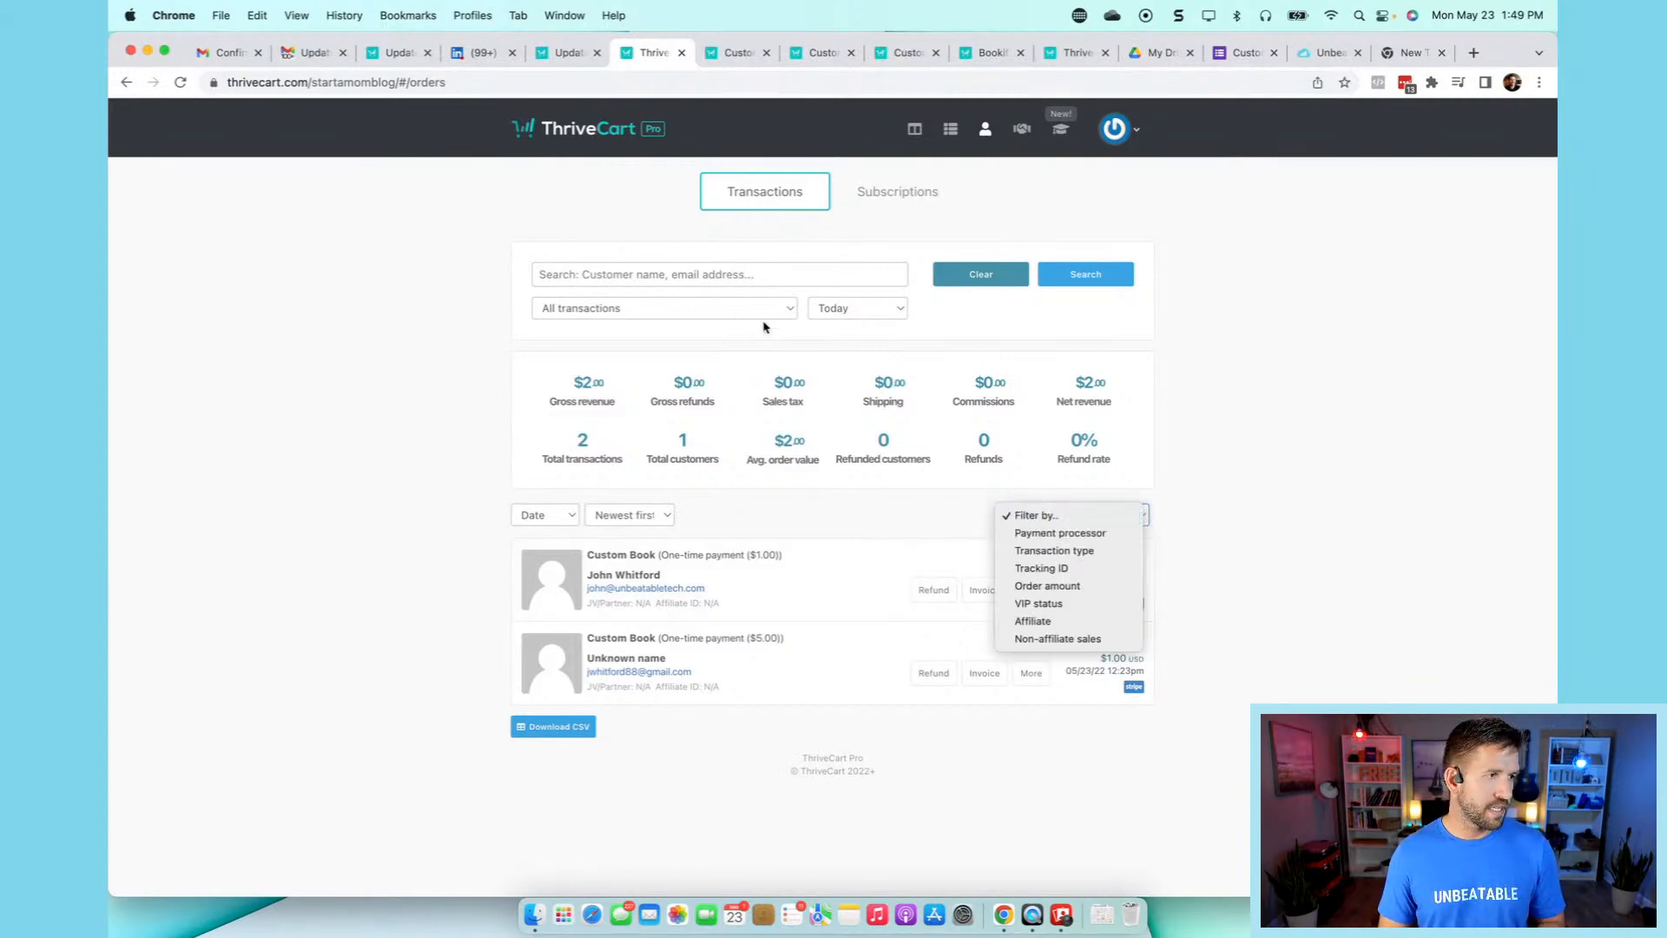
click(786, 312)
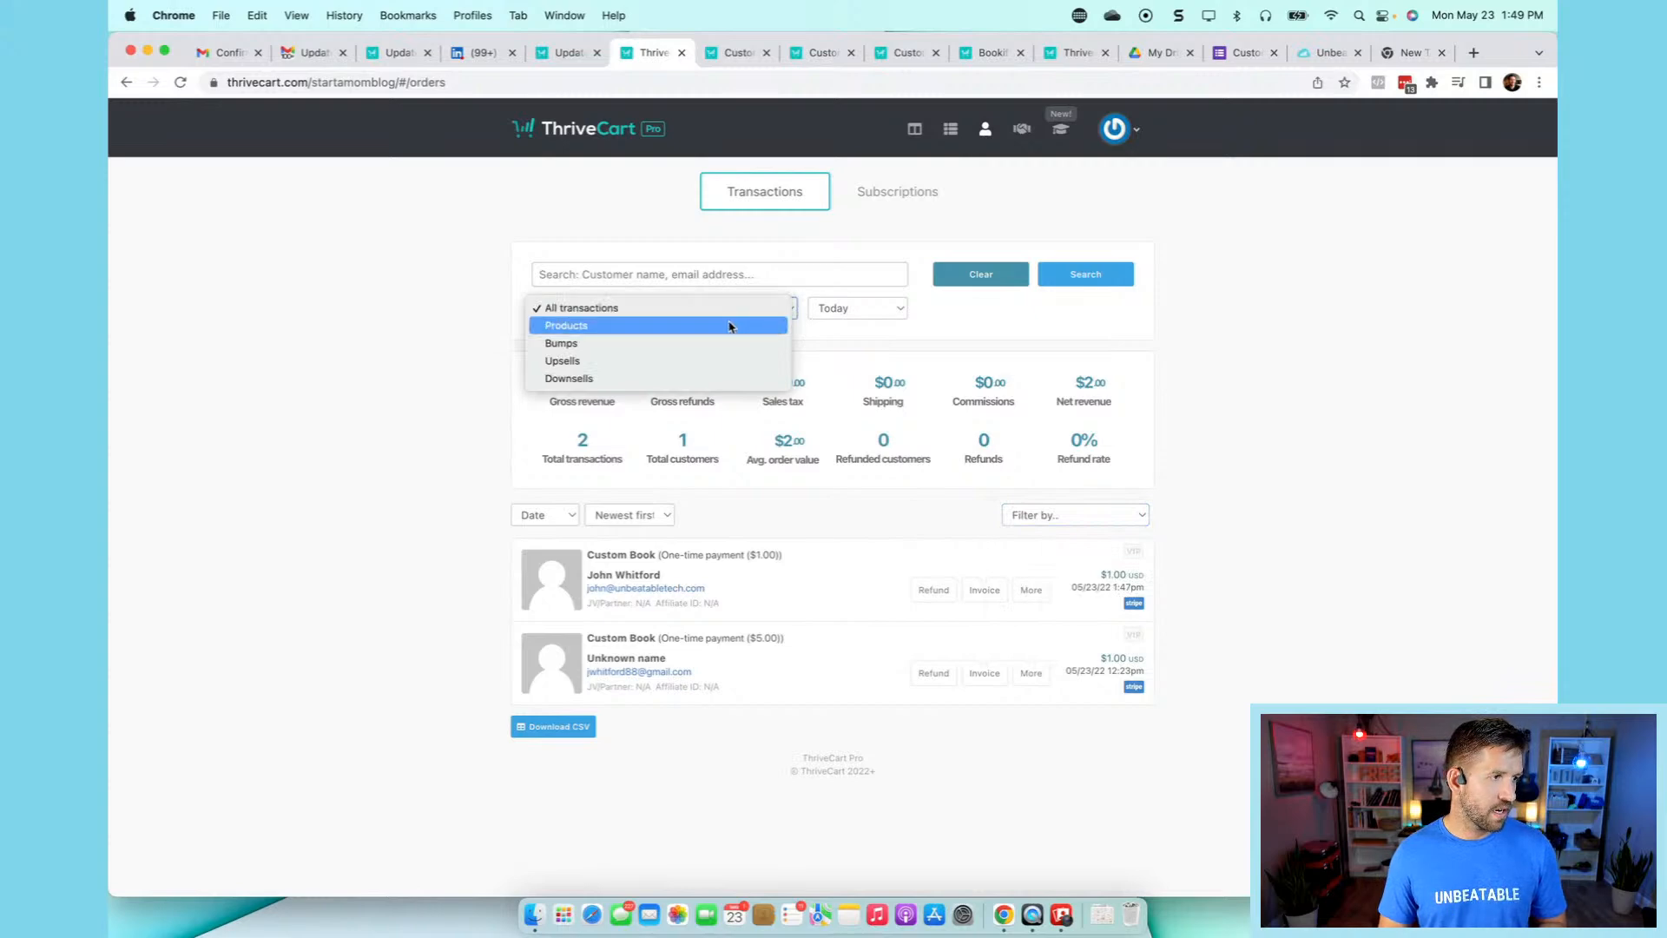
click(729, 327)
click(688, 310)
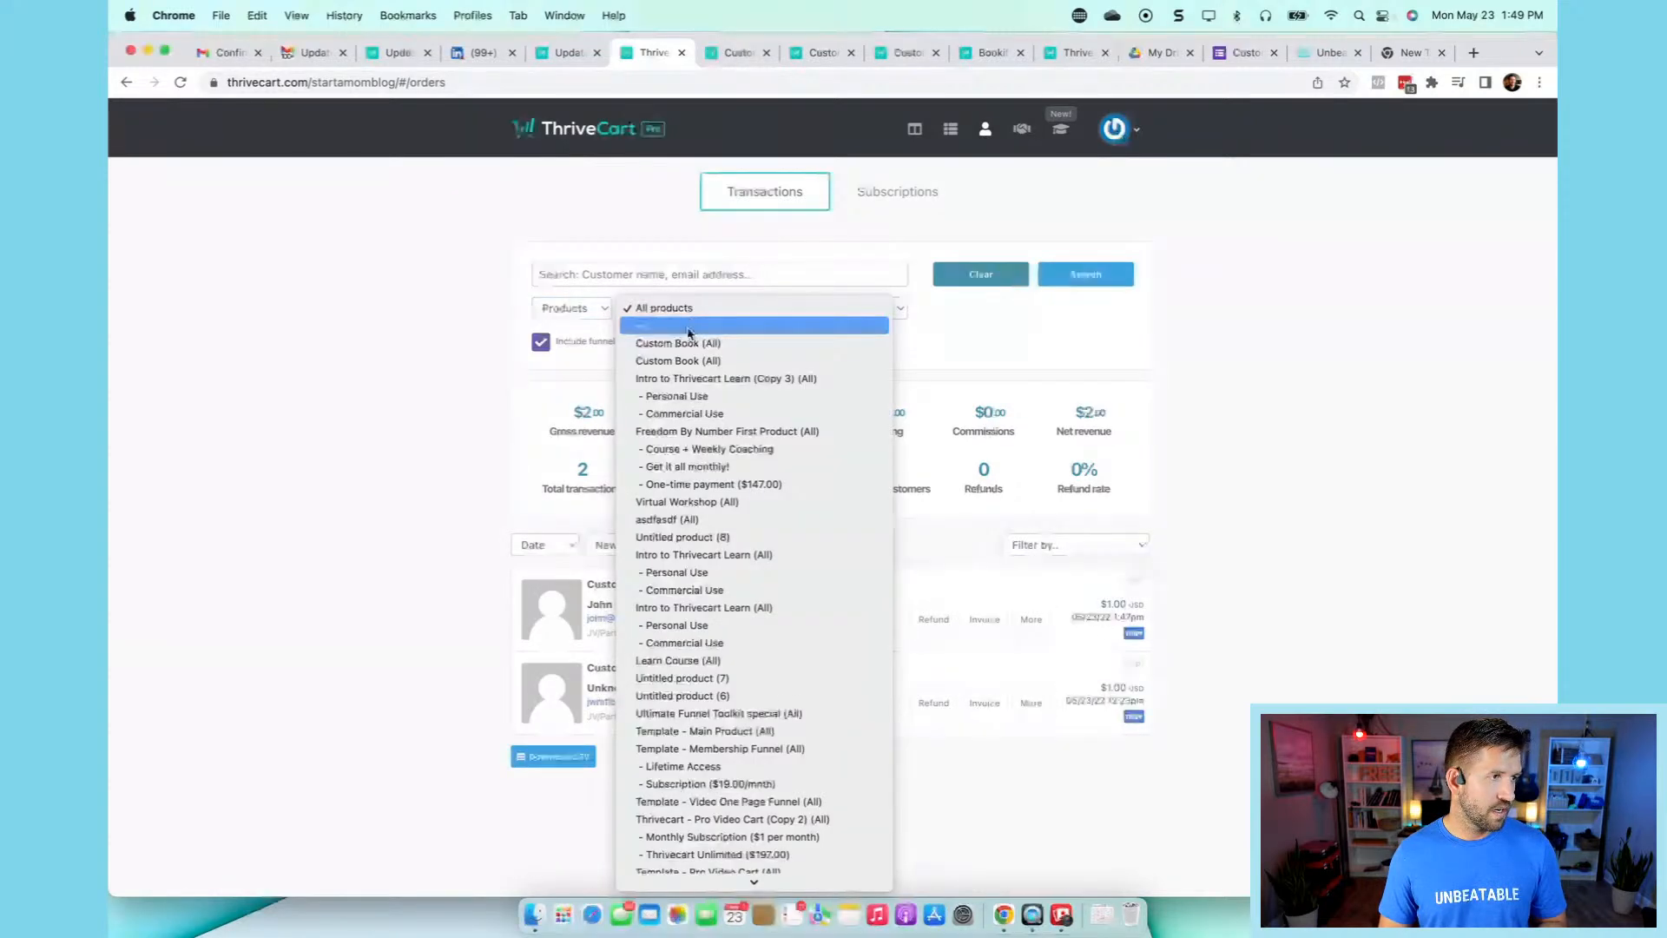
click(686, 343)
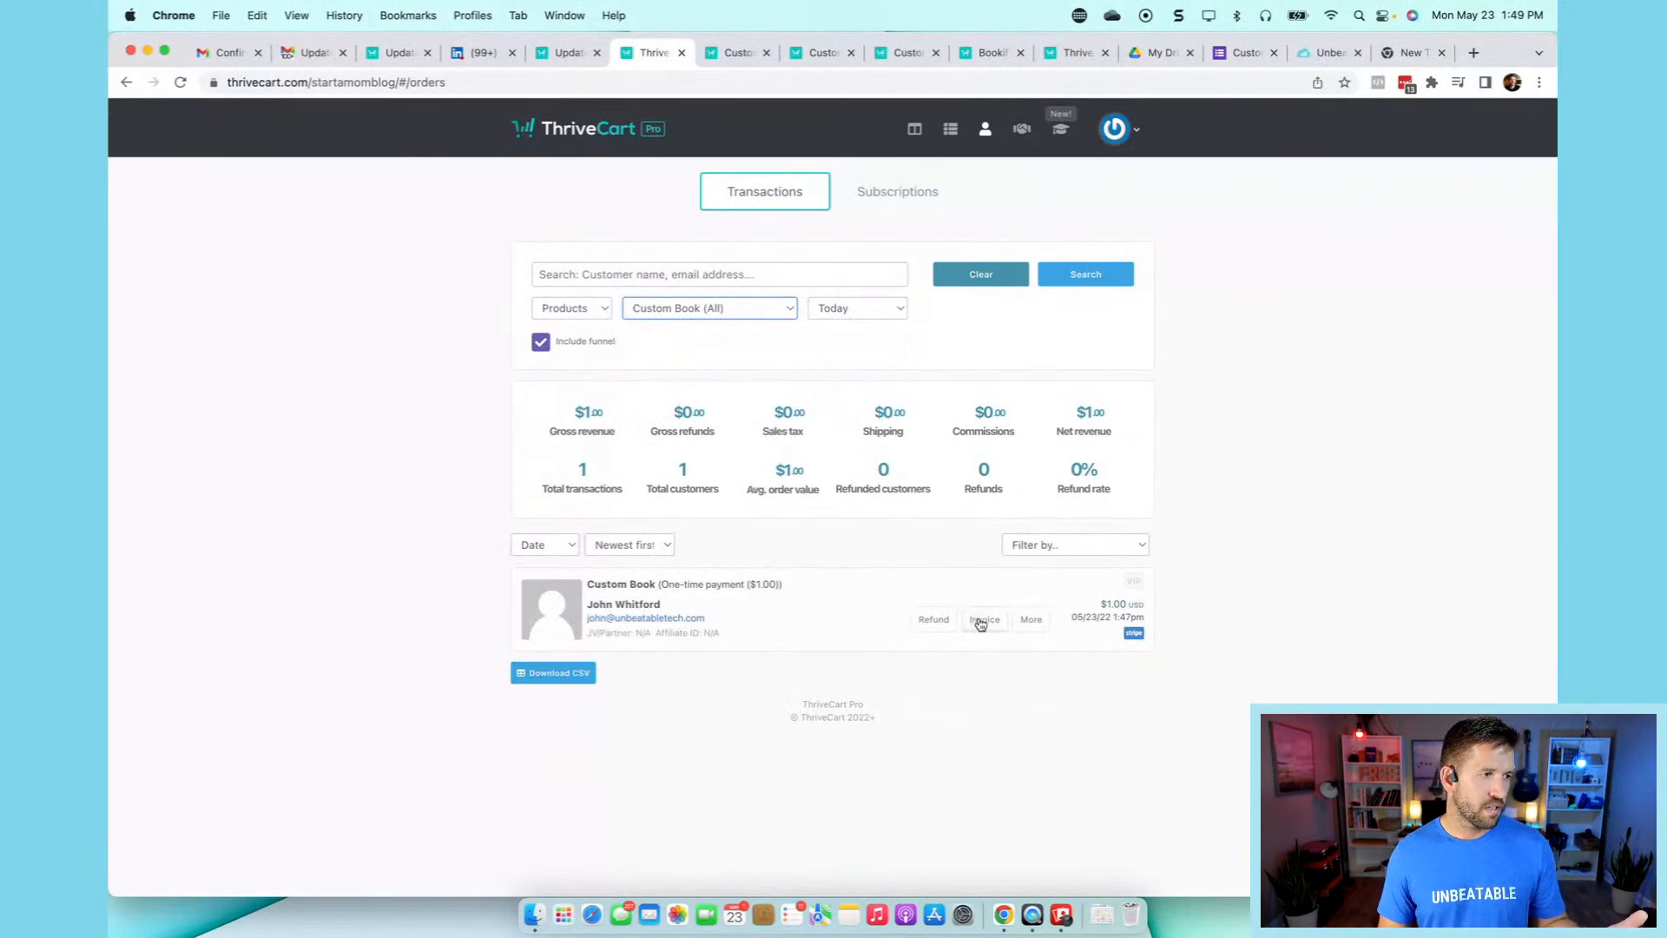
click(979, 622)
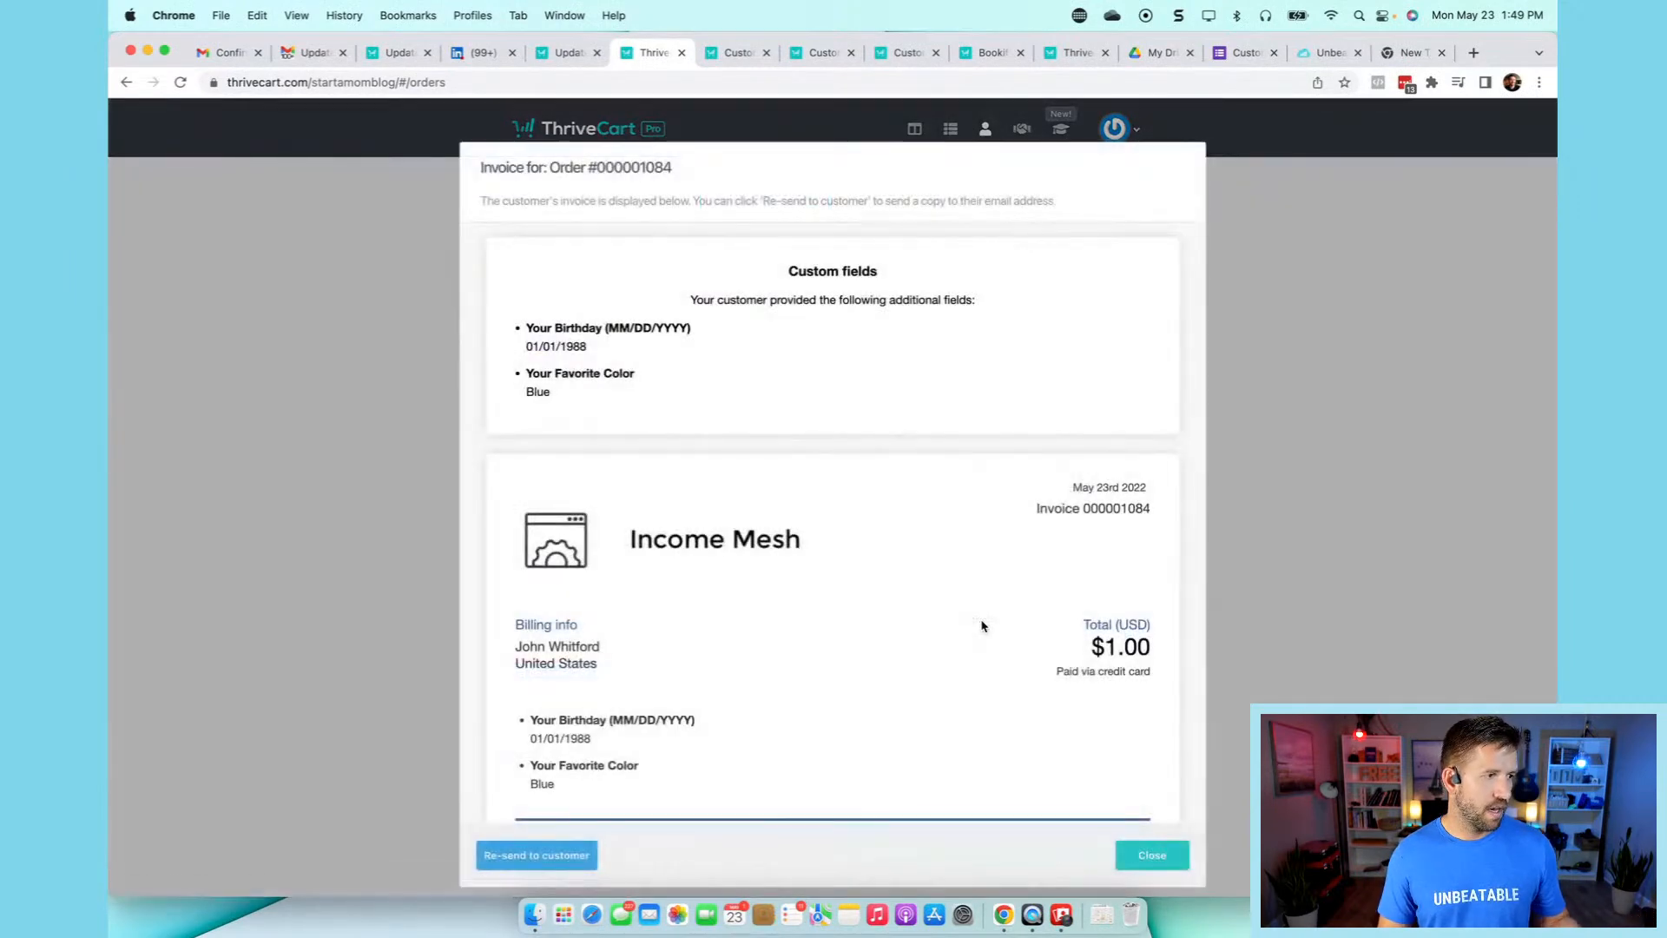
- Check the invoice's birthday 01/01/1988 and favourite colour Blue, then go to the Google Form
scroll(982, 626, down, 3)
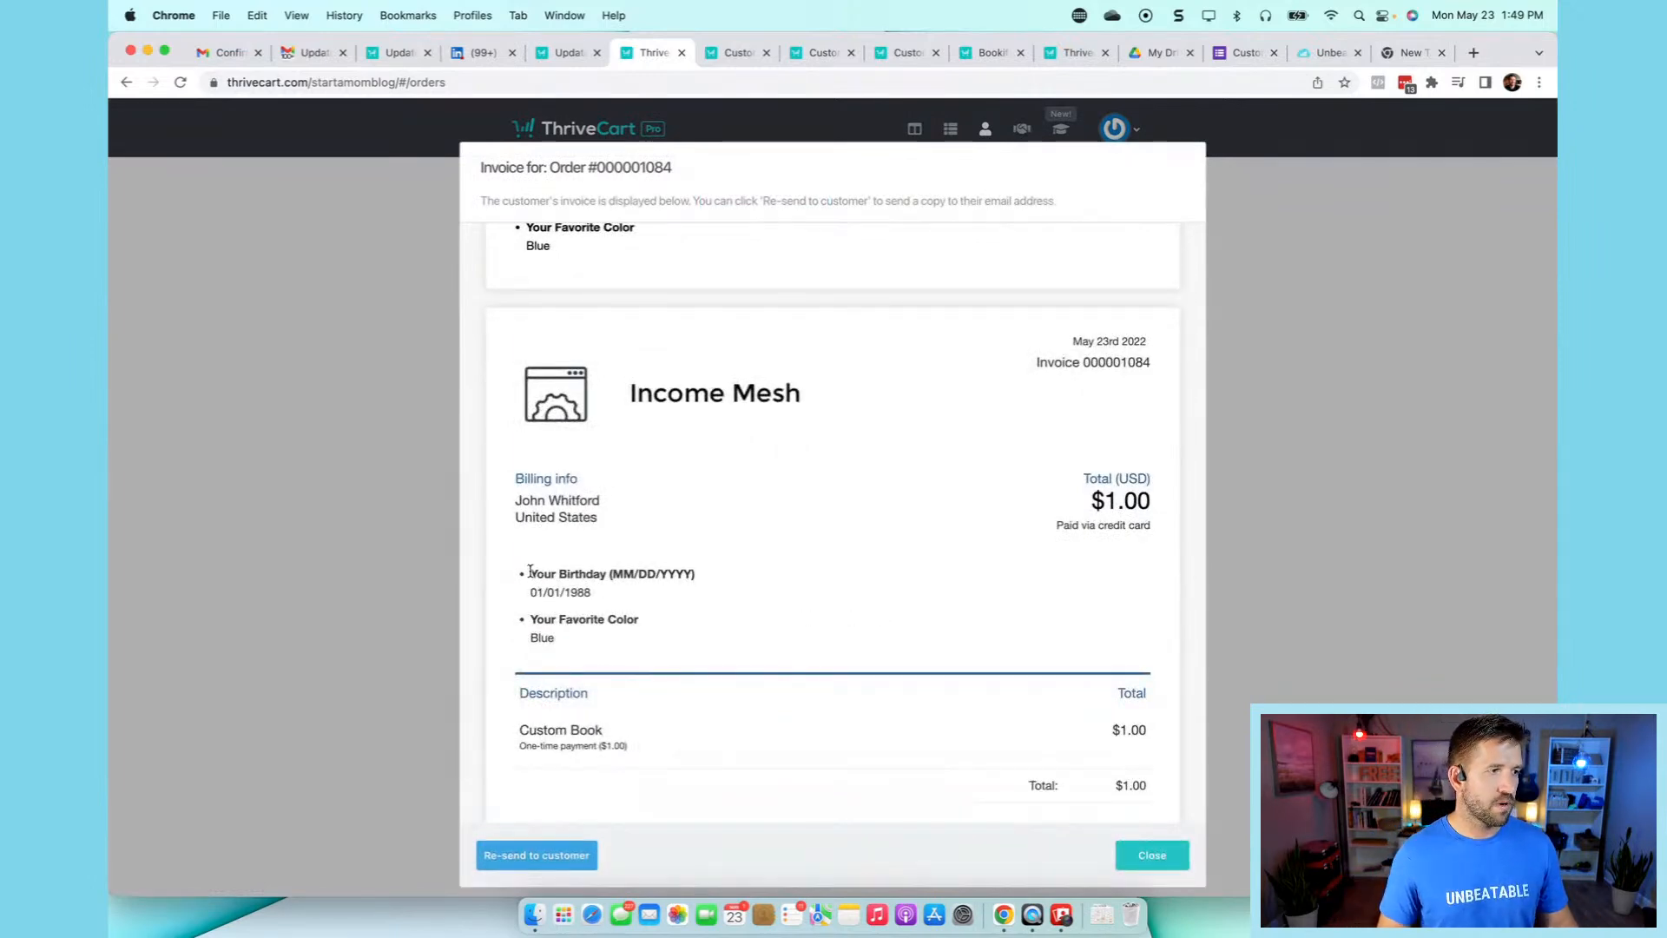
drag(531, 573, 660, 594)
click(658, 592)
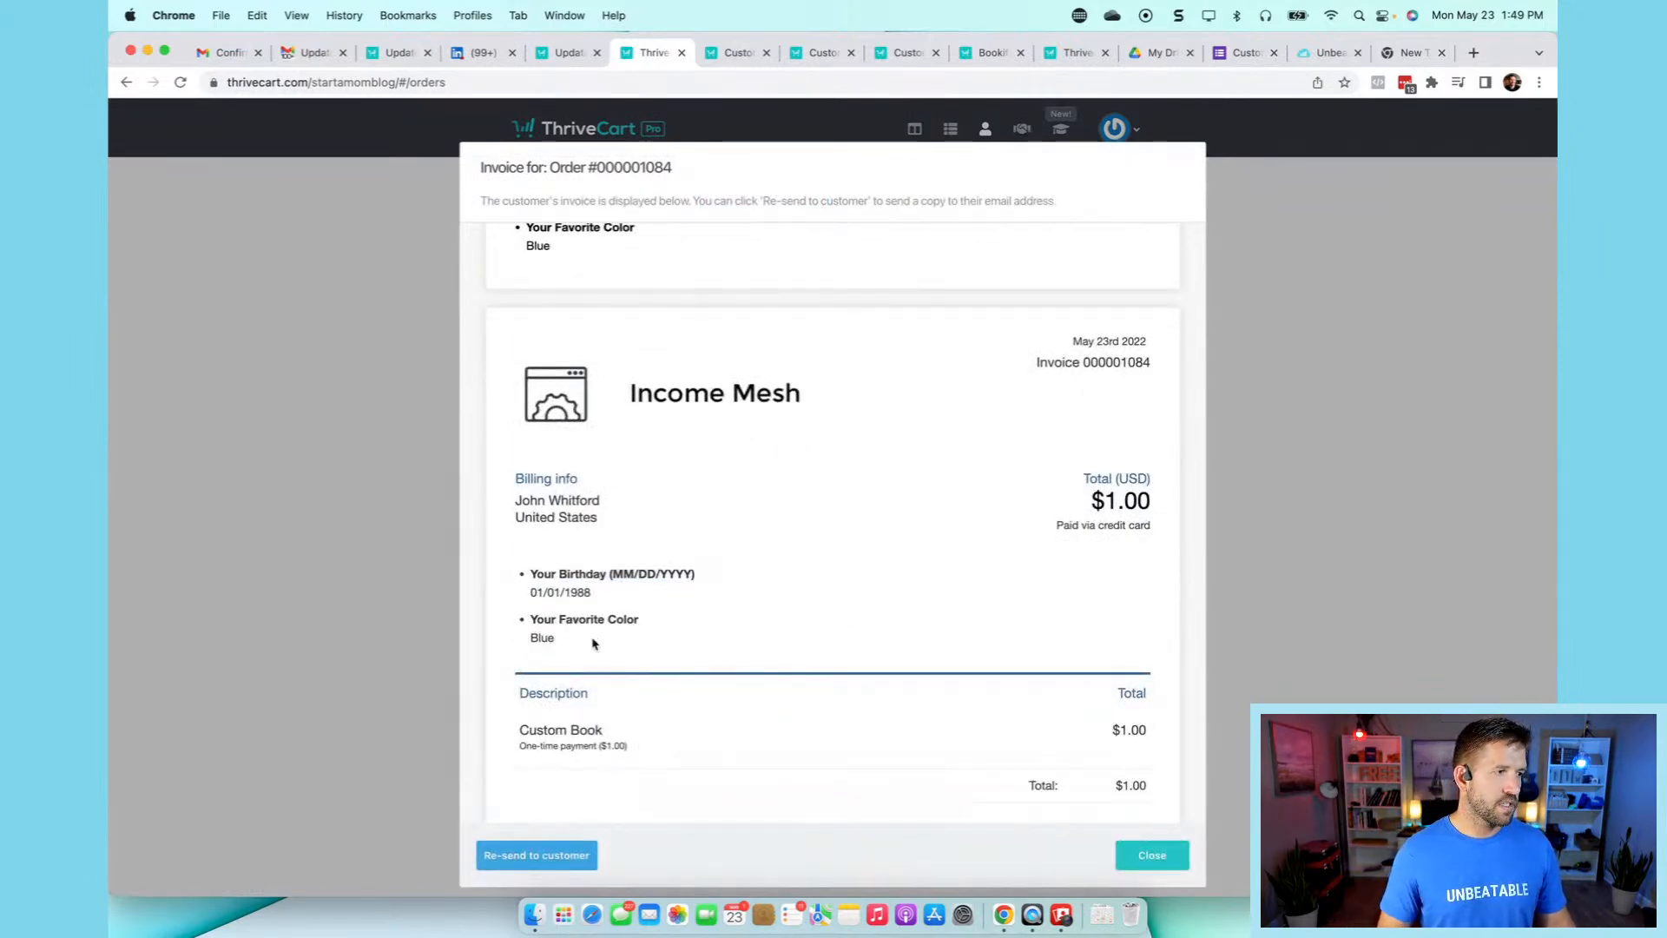
drag(559, 640, 531, 641)
click(747, 653)
scroll(747, 655, down, 1)
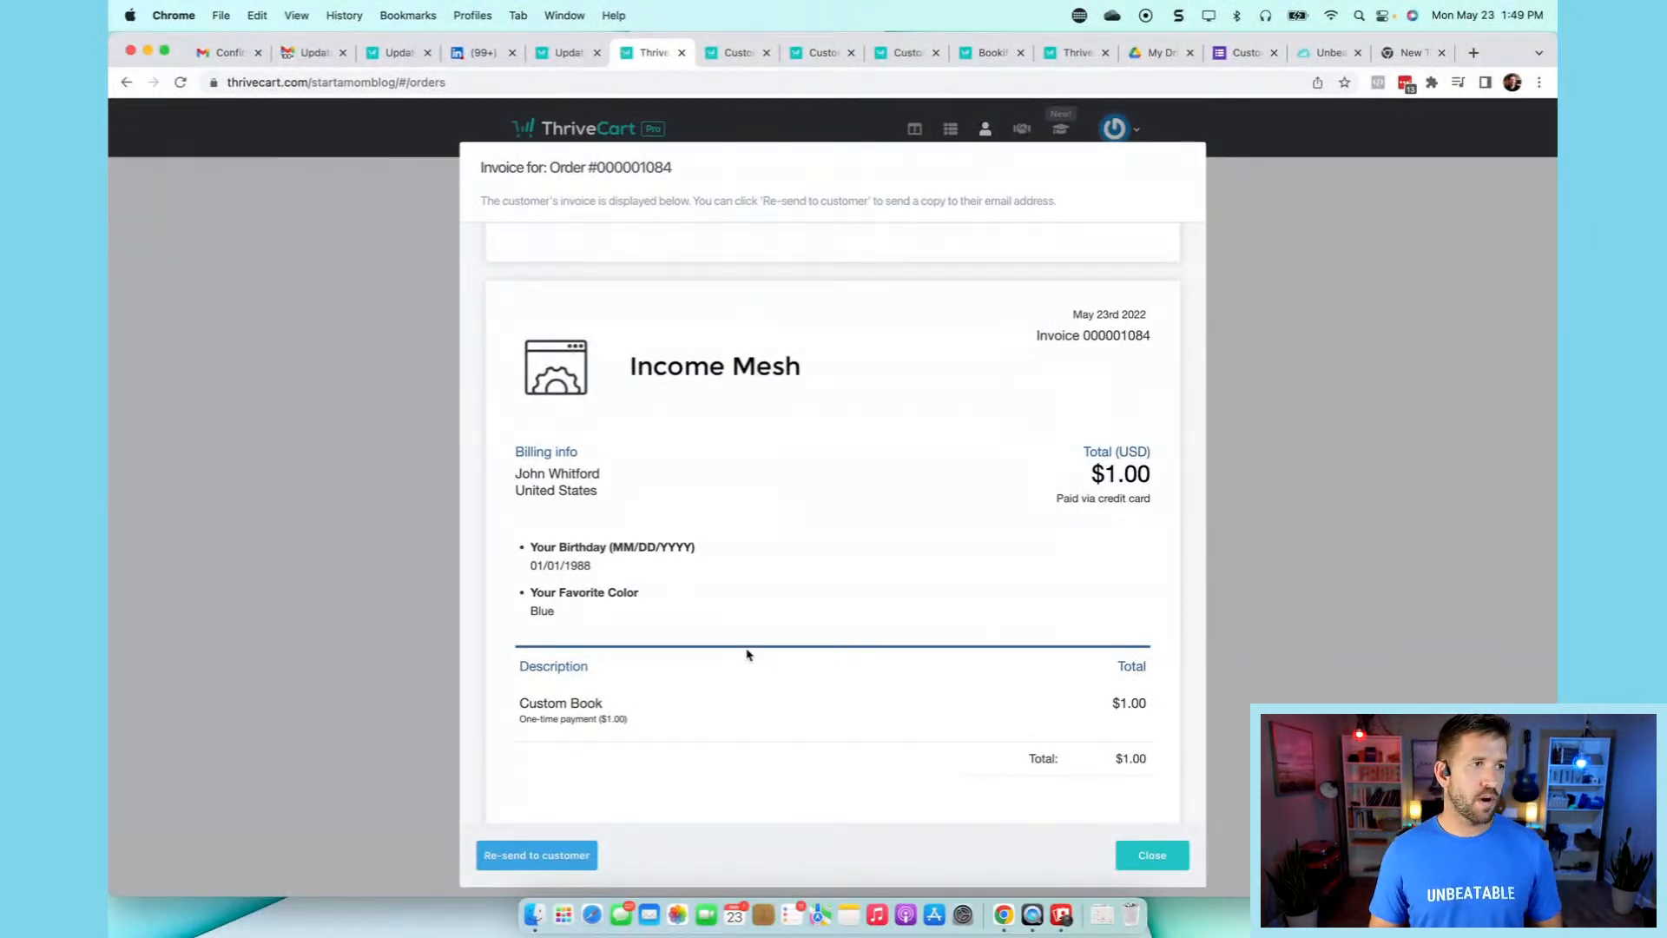
click(1245, 53)
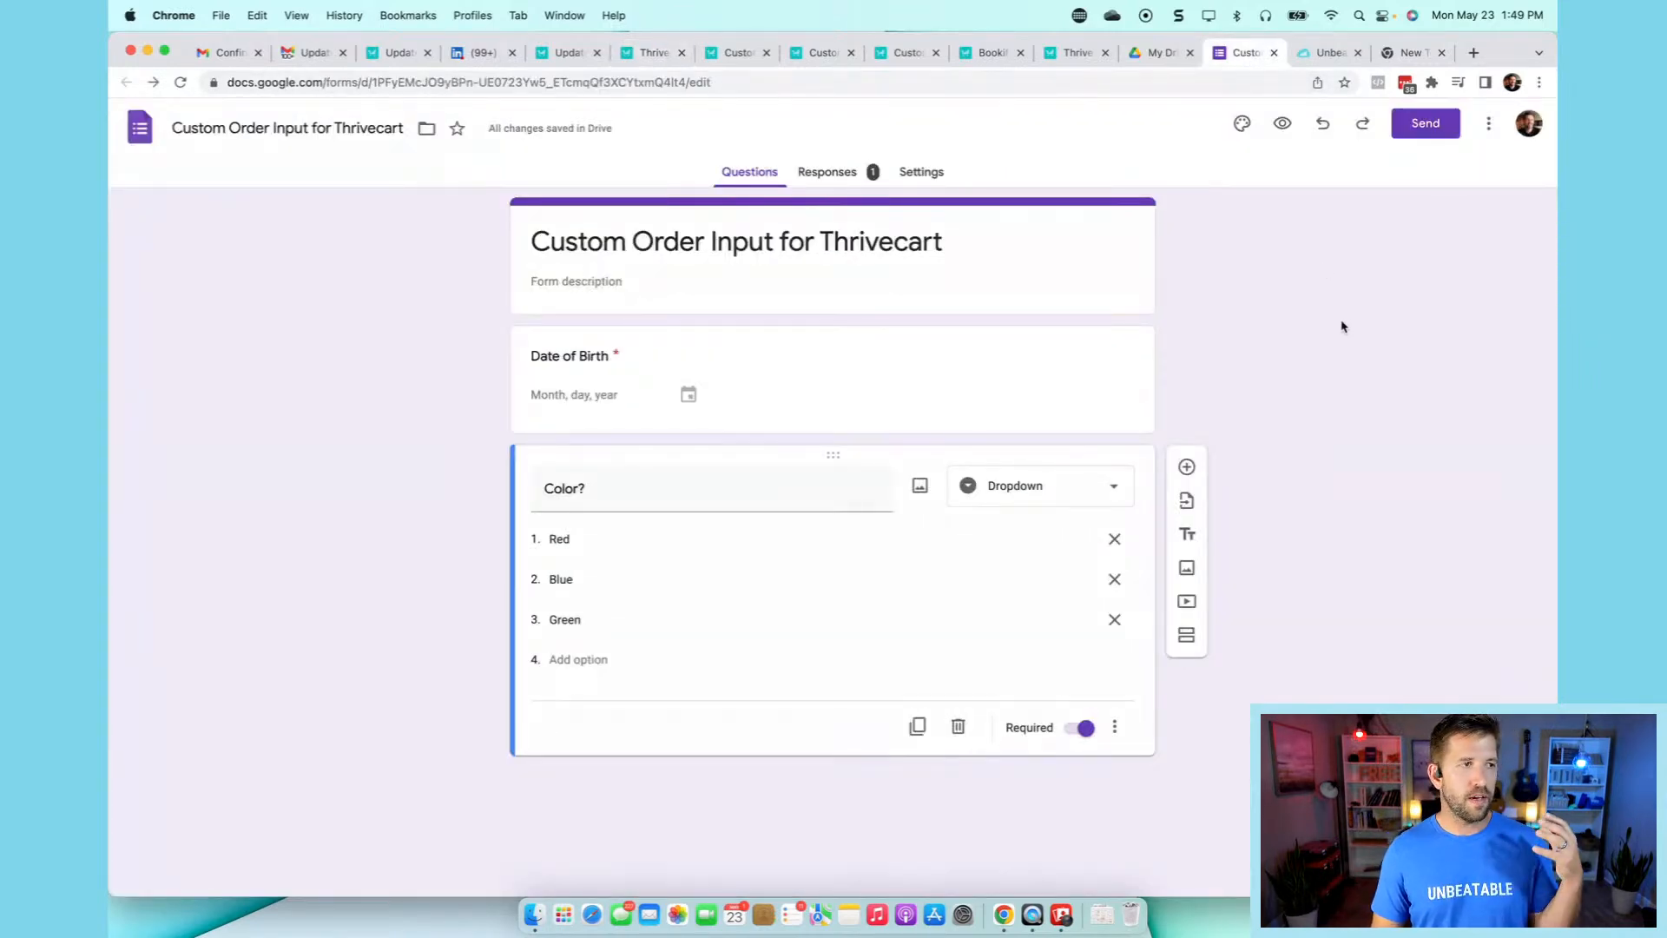
- View the individual response showing Date of Birth 01/12/1900 and Color Red
click(832, 178)
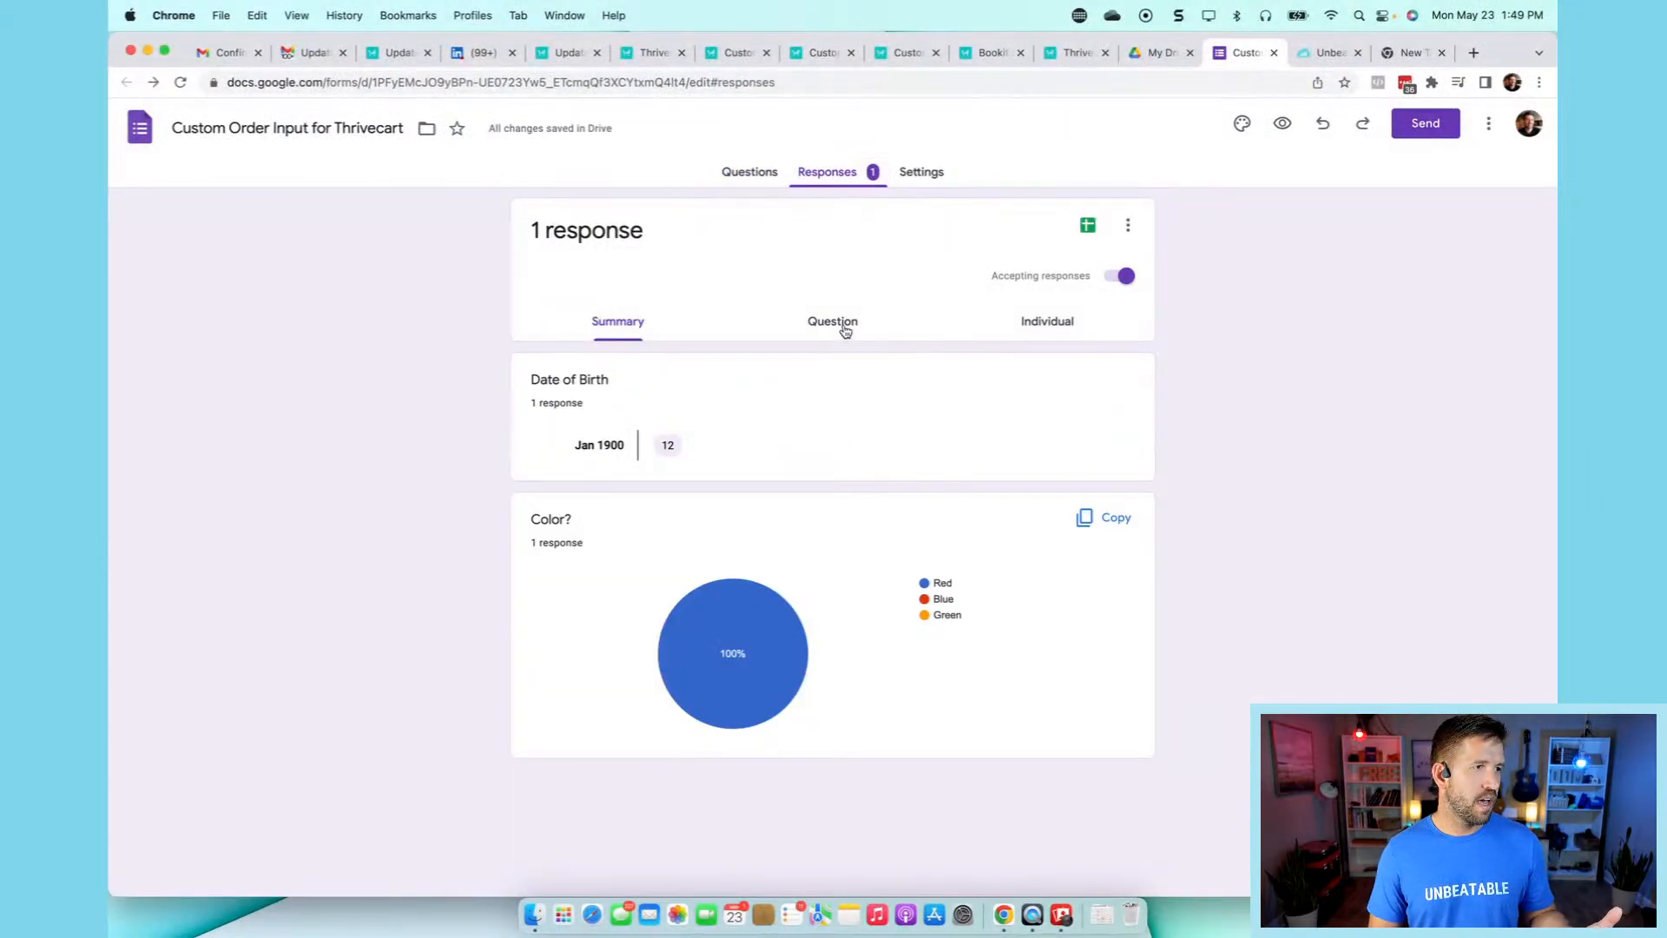
click(1051, 331)
scroll(764, 678, down, 1)
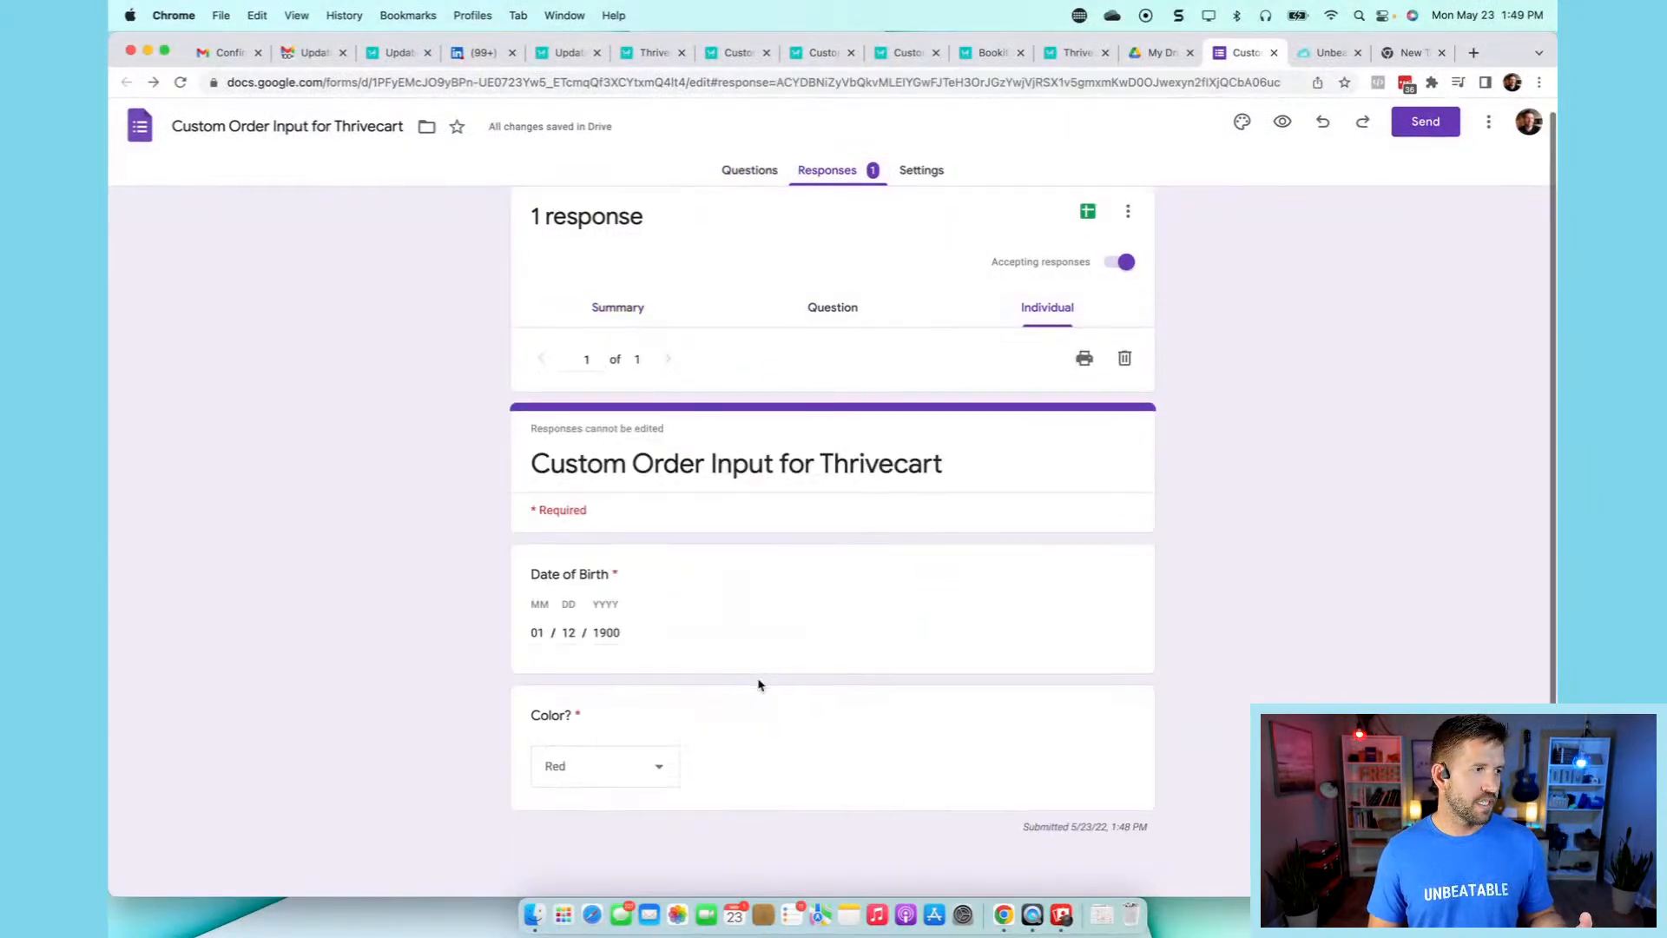